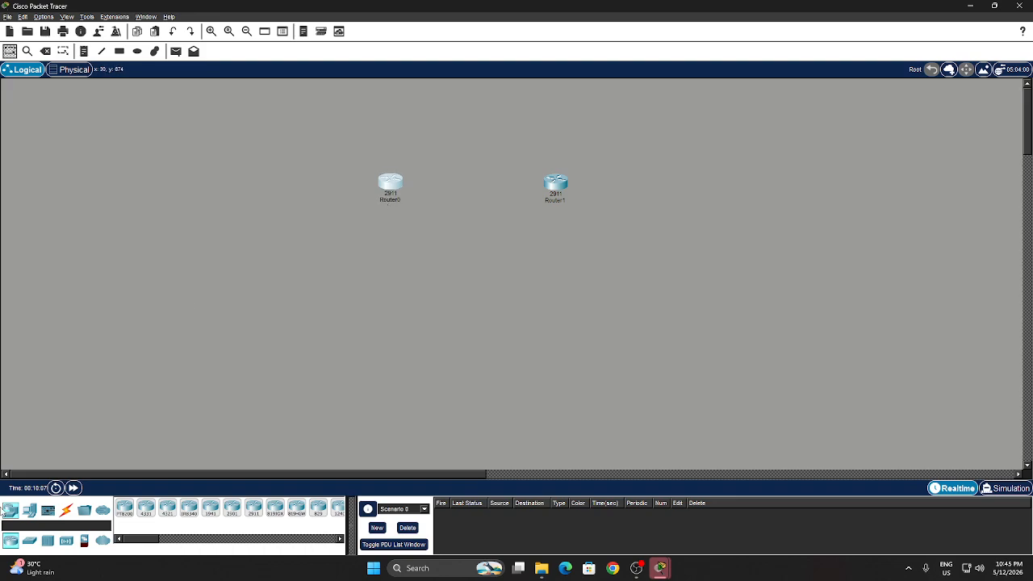
Step: Place two 2960 switches, one beneath each router, and nudge them into line with Router0 and Router1
click(31, 540)
click(126, 517)
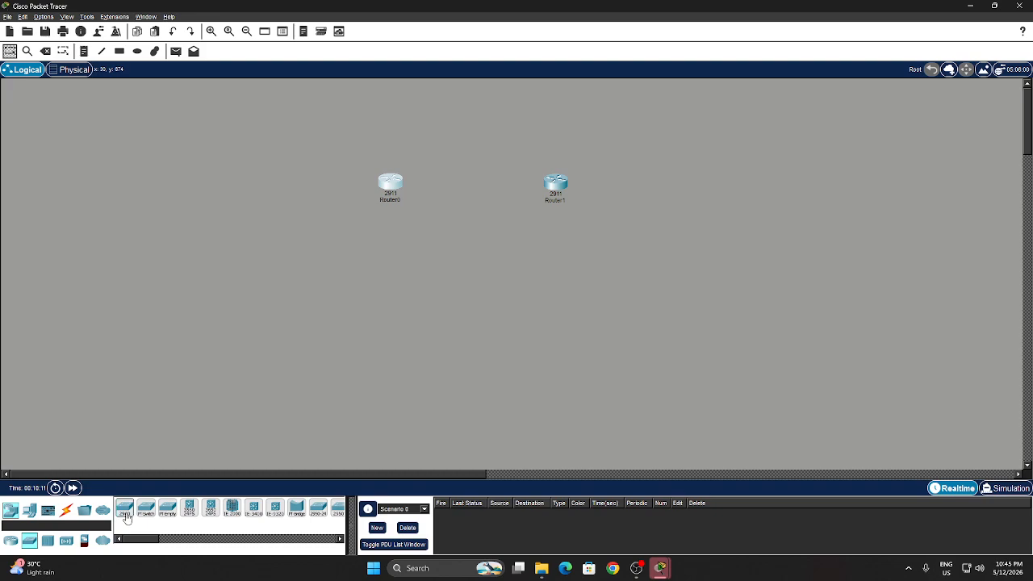
click(382, 285)
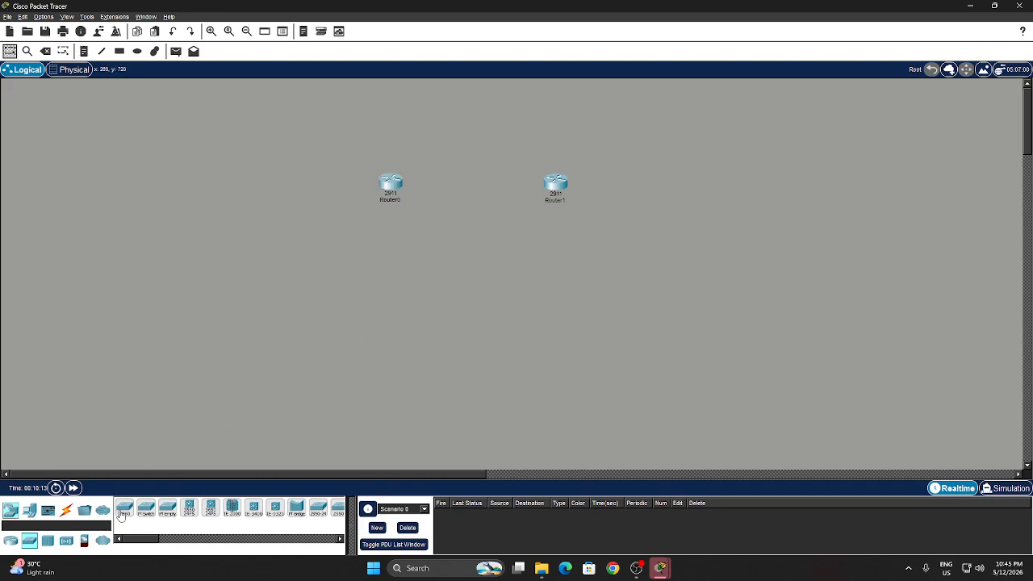
click(125, 509)
click(400, 288)
click(125, 508)
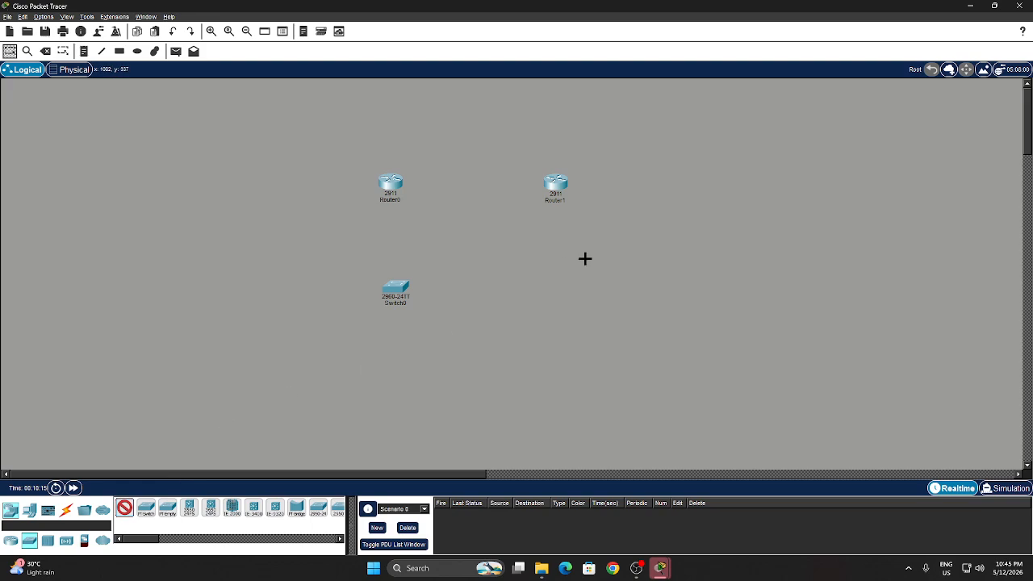
click(580, 284)
drag(405, 298, 395, 300)
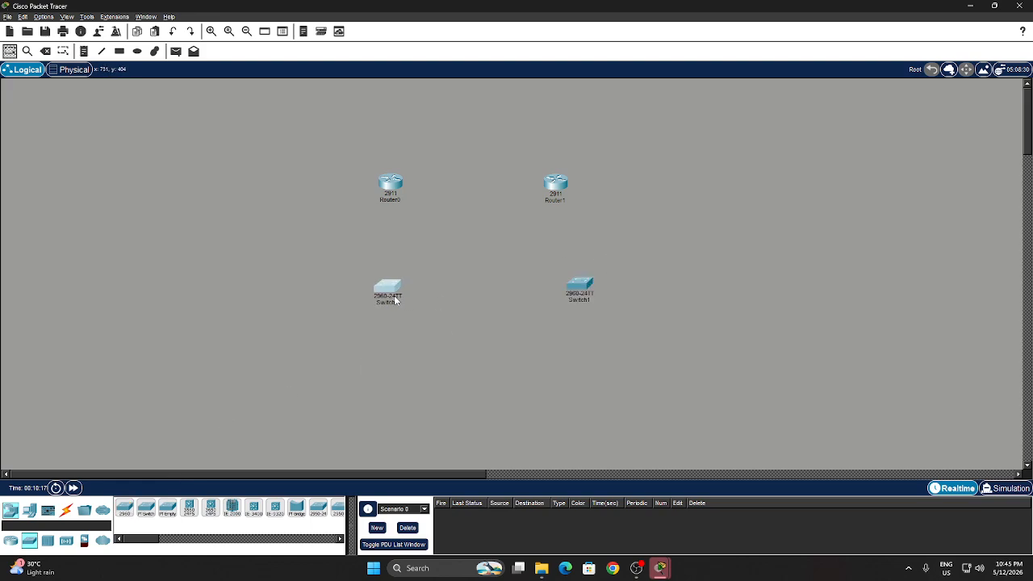
click(579, 288)
Step: Add two PCs side by side below Switch0
click(12, 541)
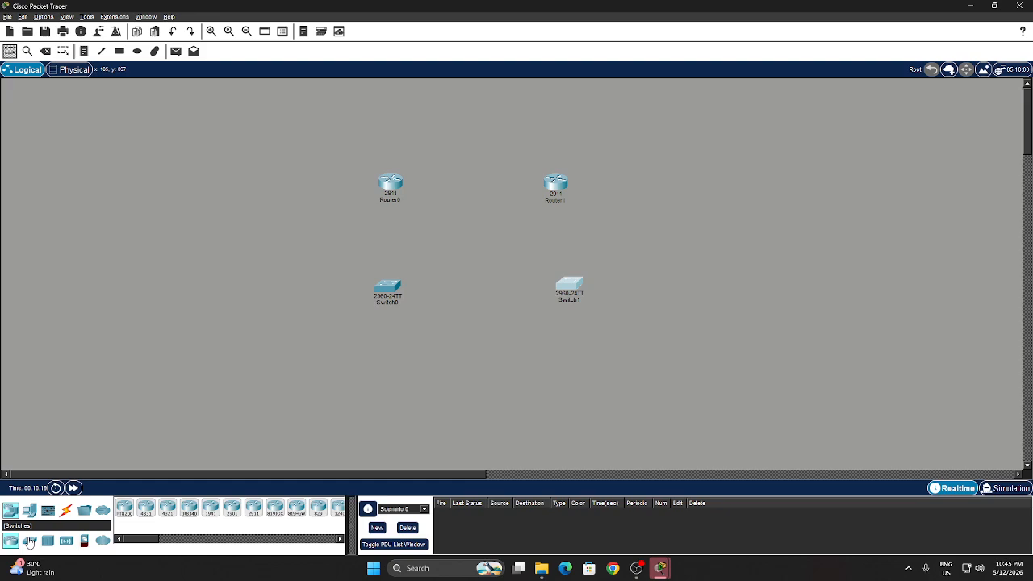
click(29, 511)
click(123, 506)
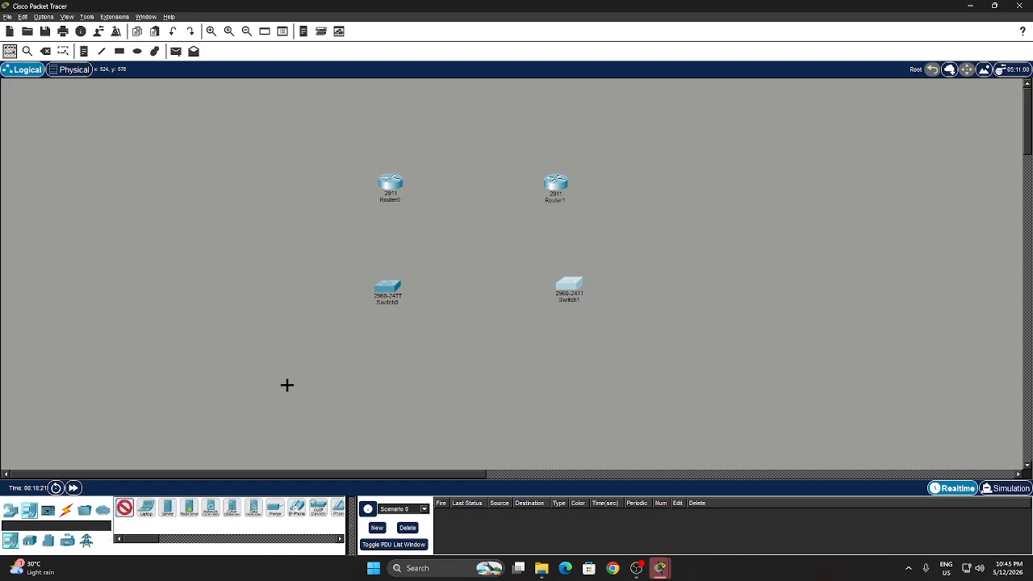
click(273, 365)
click(124, 507)
click(380, 374)
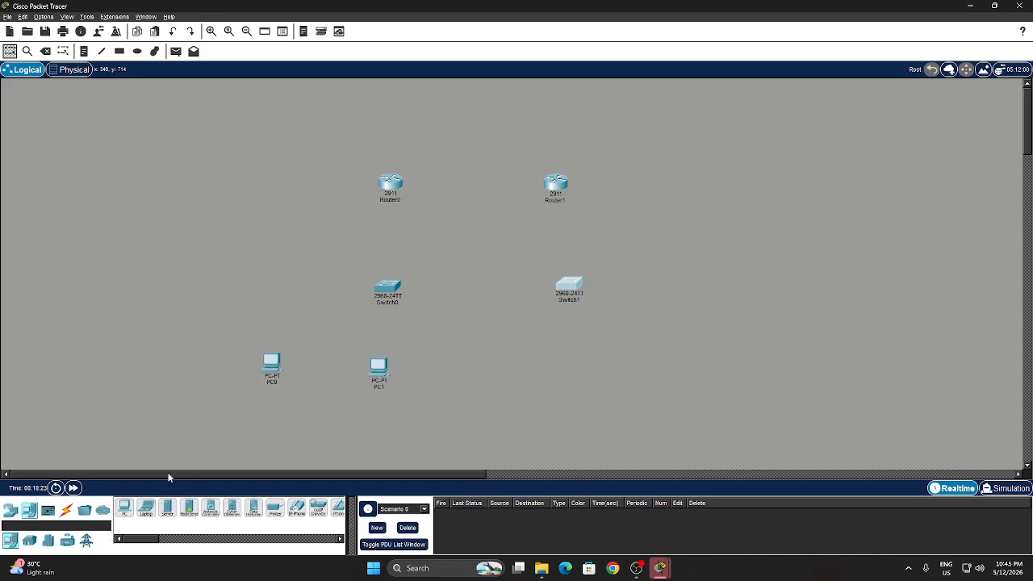
Step: Add two more PCs below Switch1 and even out the spacing of the row of four PCs
click(123, 507)
click(459, 377)
click(459, 378)
click(589, 139)
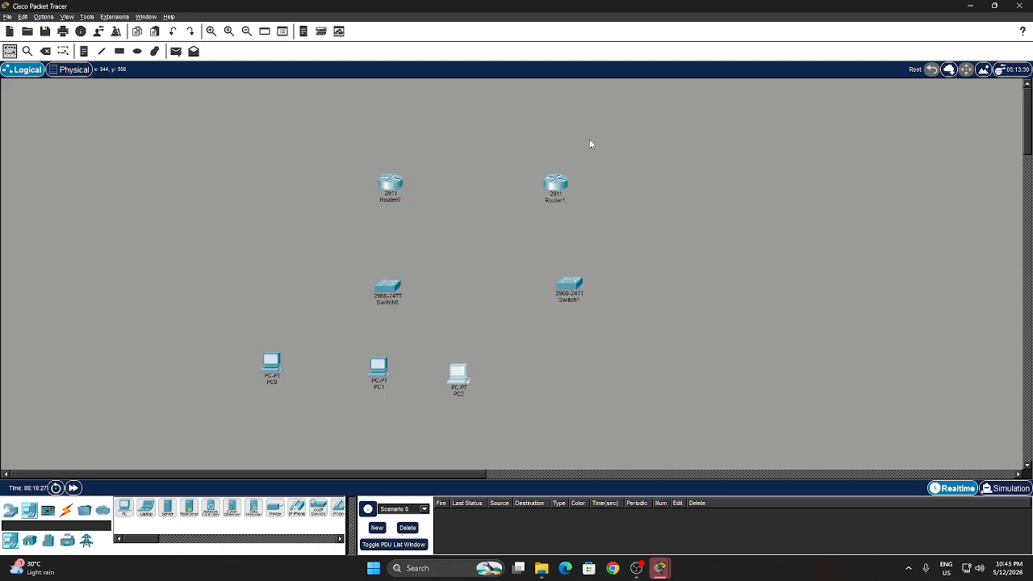
drag(465, 370, 484, 360)
click(484, 360)
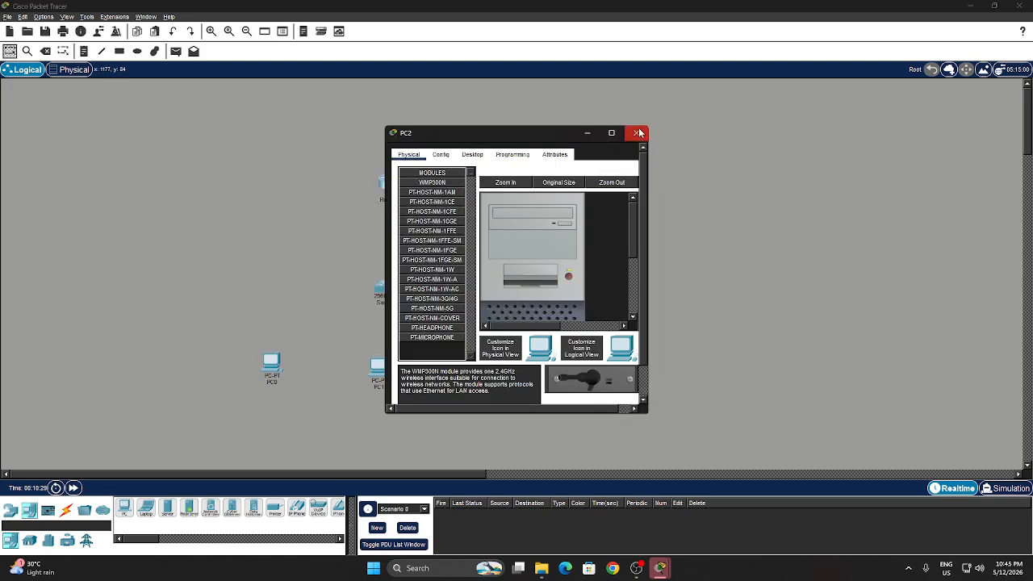
click(636, 132)
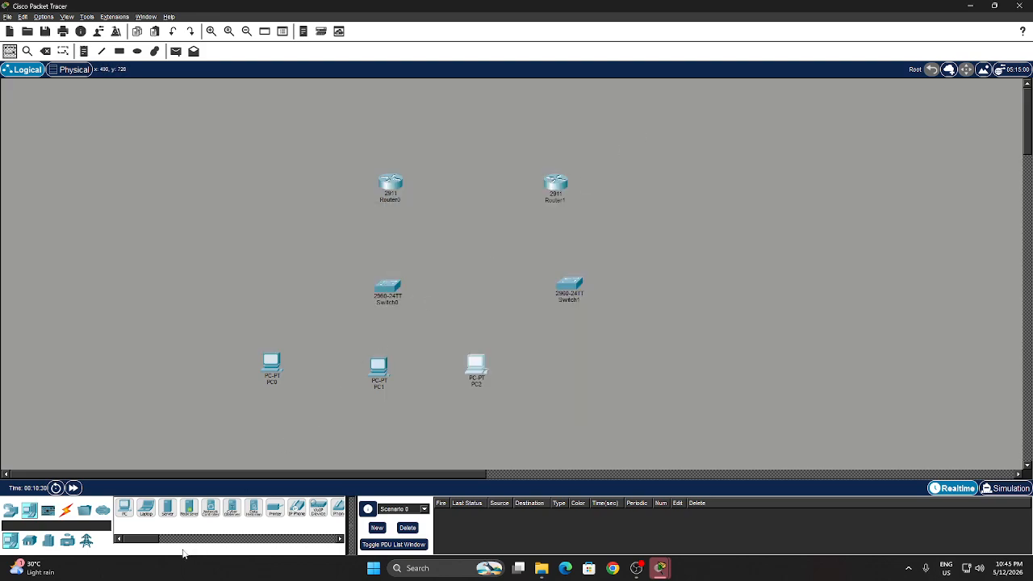
click(124, 507)
click(601, 365)
drag(485, 372, 495, 376)
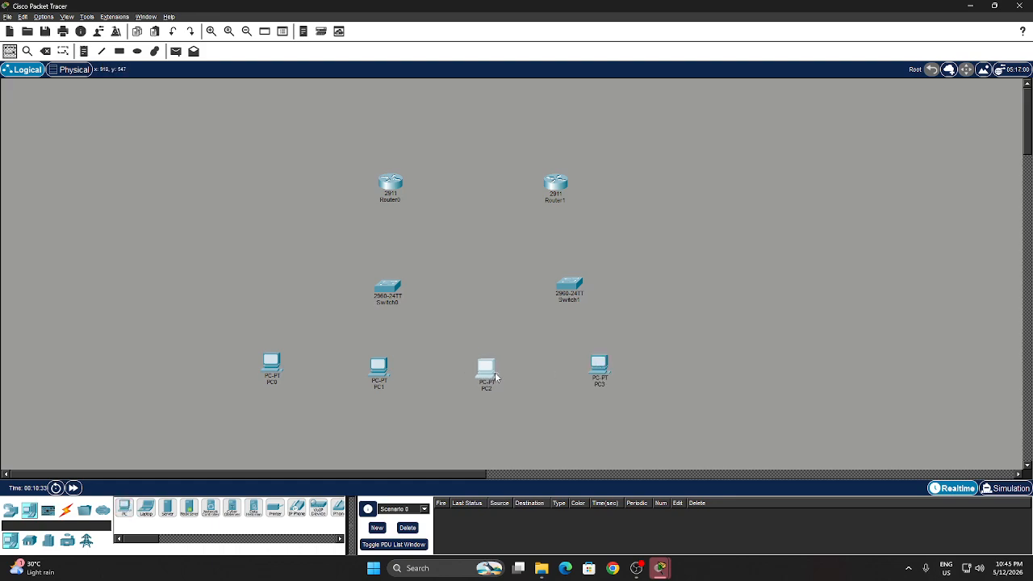
drag(376, 376, 365, 373)
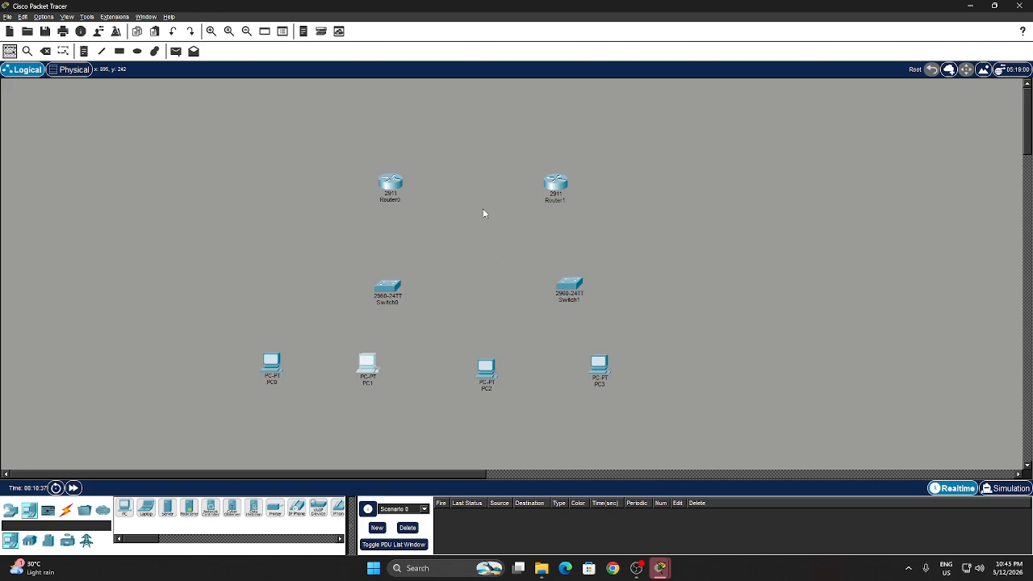
Step: Connect Router0's GigabitEthernet0/0 to Switch0's FastEthernet0/24 with a copper straight-through cable
click(65, 511)
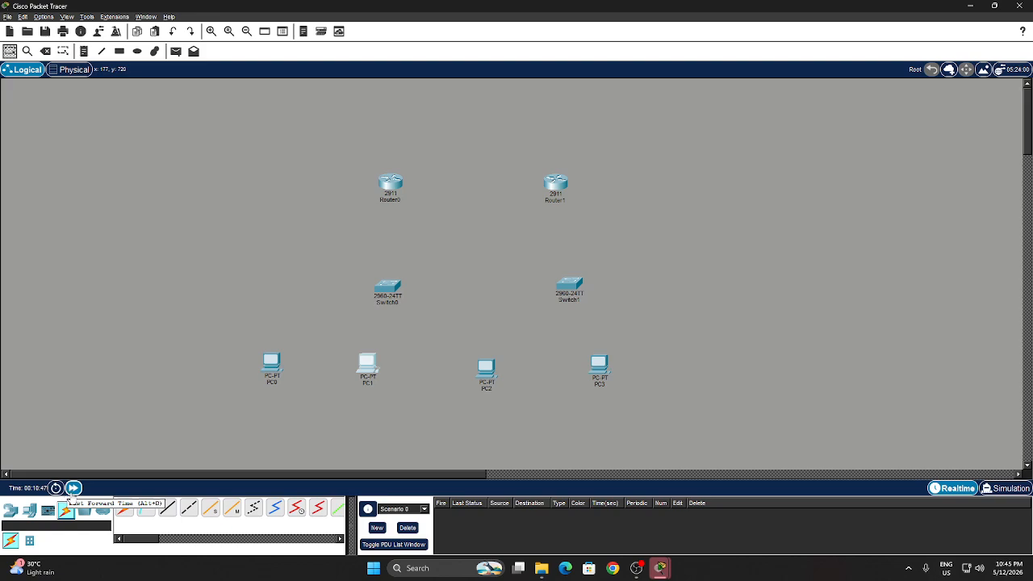
click(167, 507)
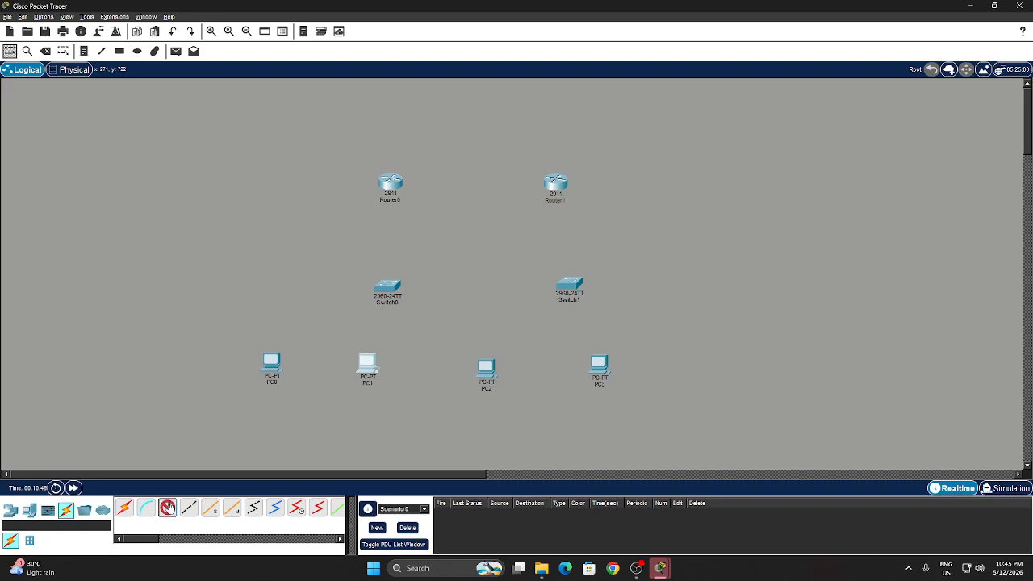
click(392, 180)
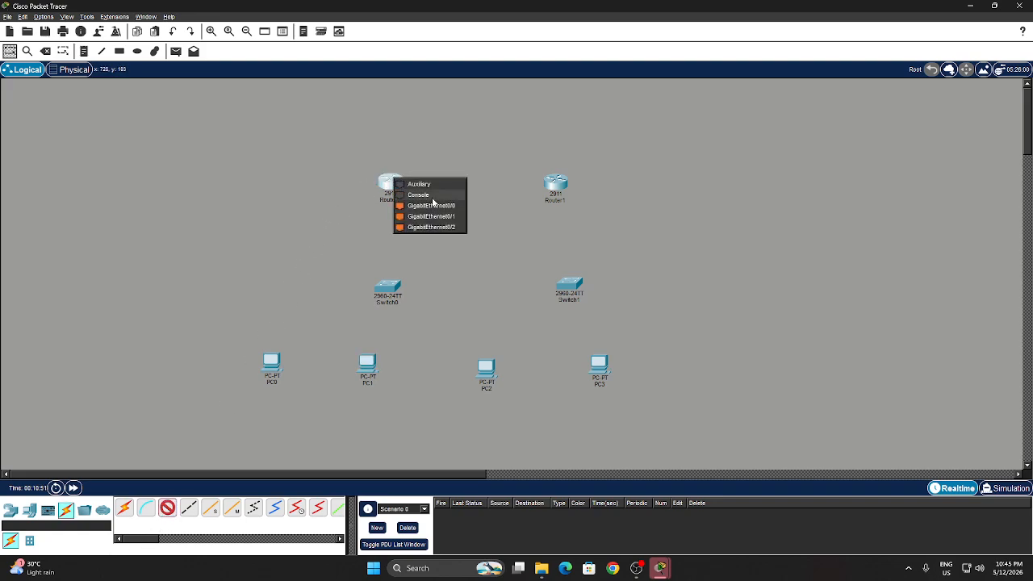
click(431, 205)
click(394, 284)
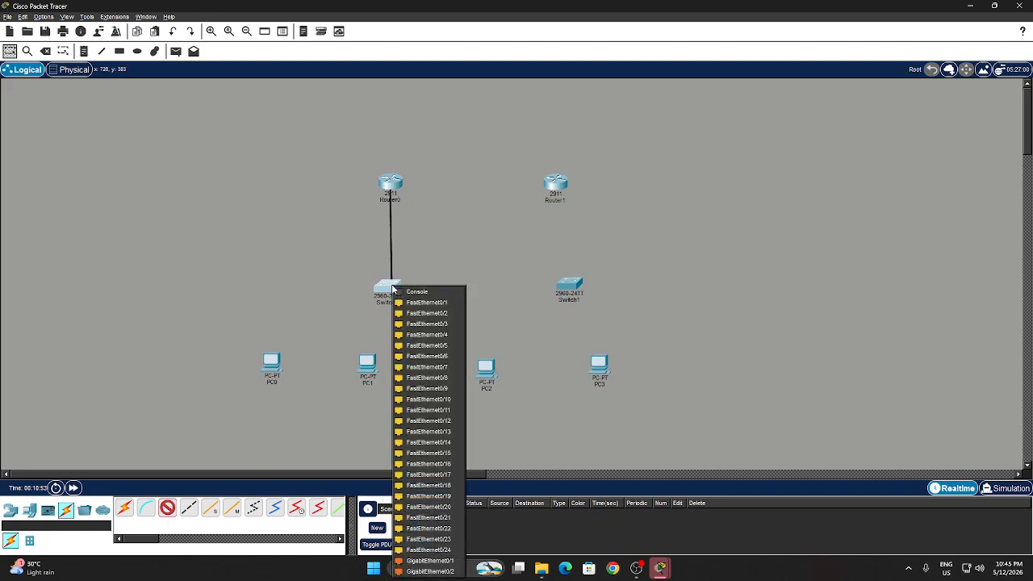
click(437, 552)
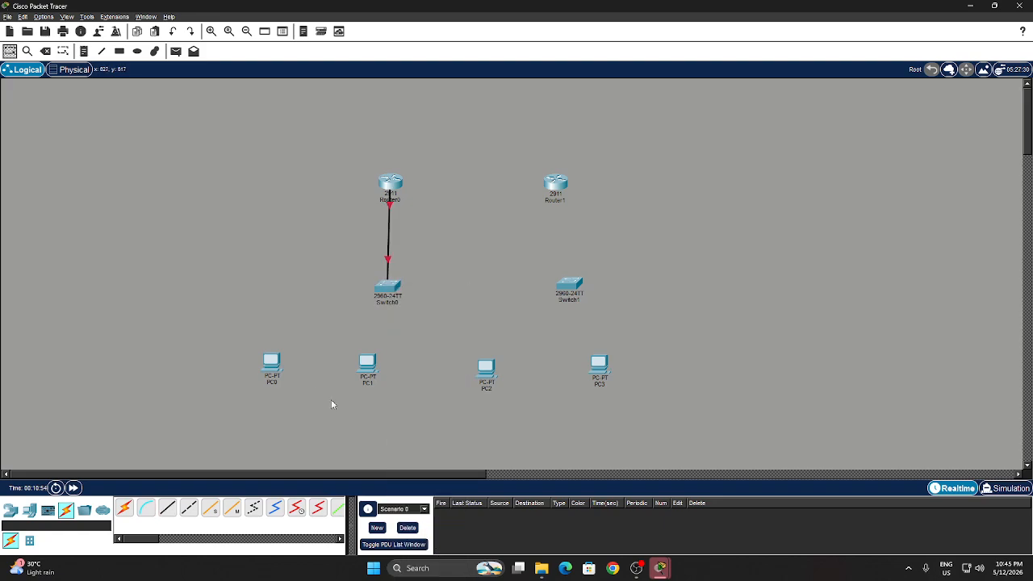
Step: Connect Router1's GigabitEthernet0/0 to Switch1's FastEthernet0/24 with a copper straight-through cable
click(167, 510)
click(557, 181)
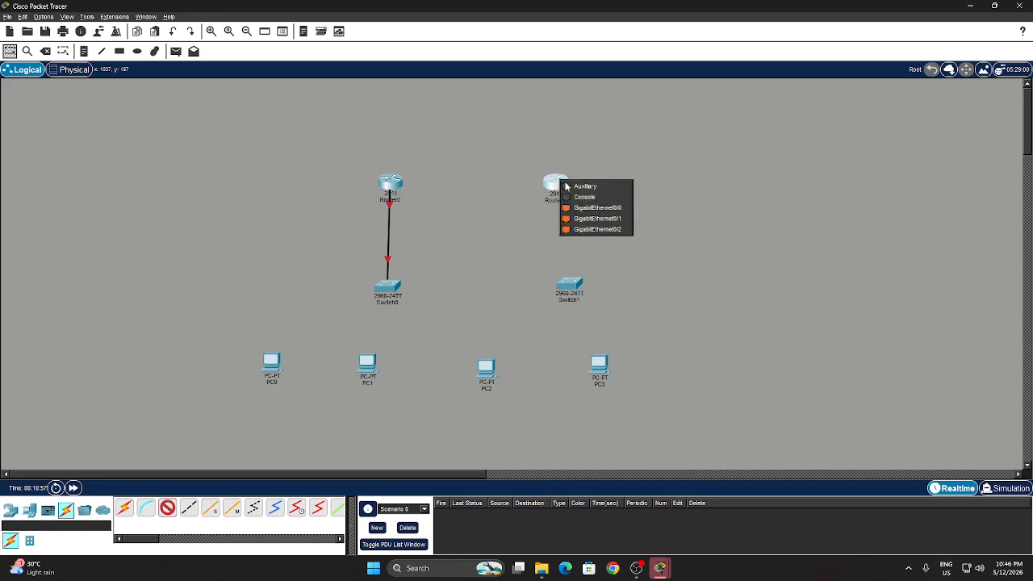
click(597, 206)
click(569, 282)
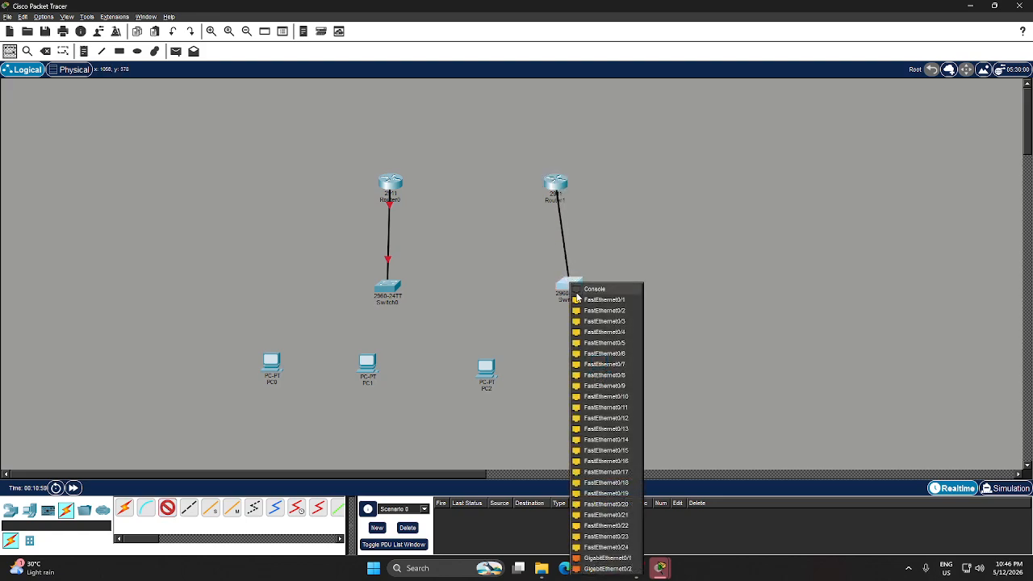
click(622, 549)
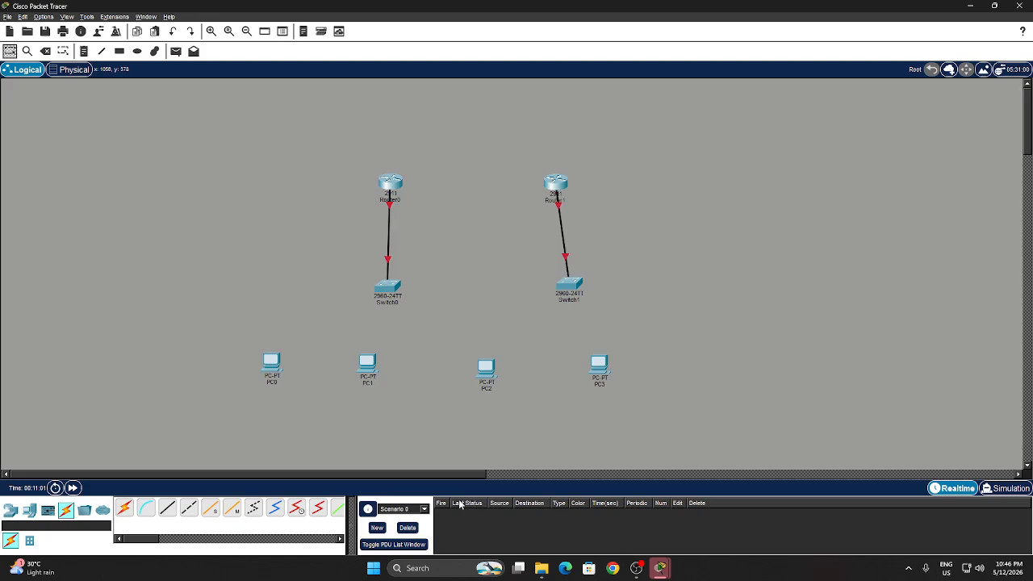
Step: Link the two routers through their GigabitEthernet0/1 ports with a copper straight-through cable
click(167, 508)
click(394, 176)
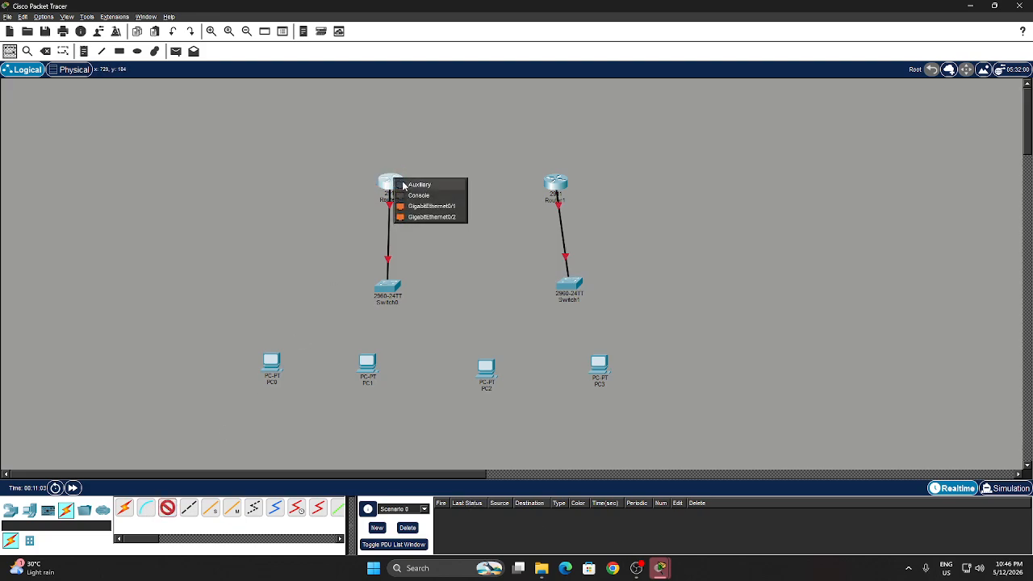
click(428, 205)
click(554, 179)
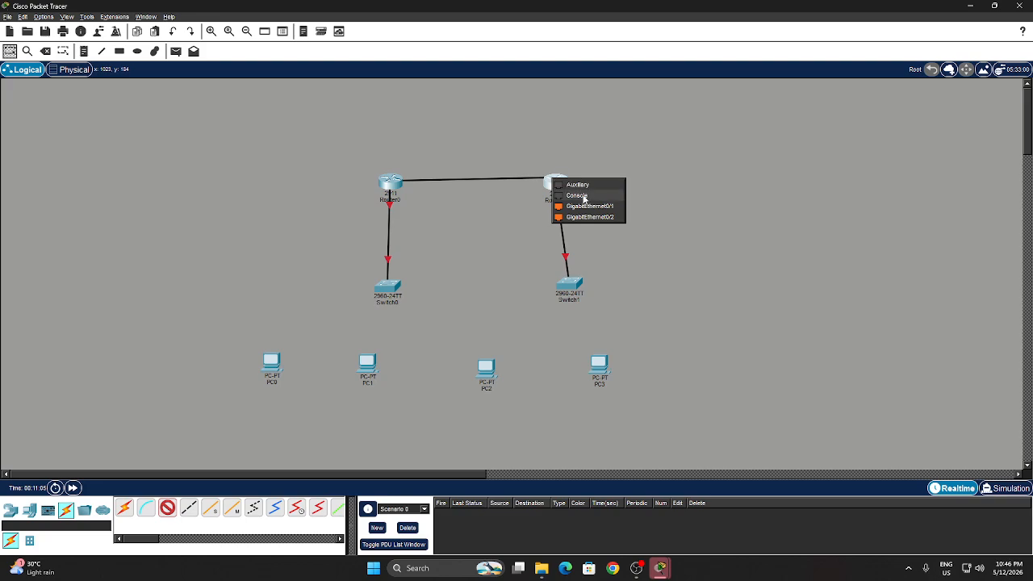
click(590, 208)
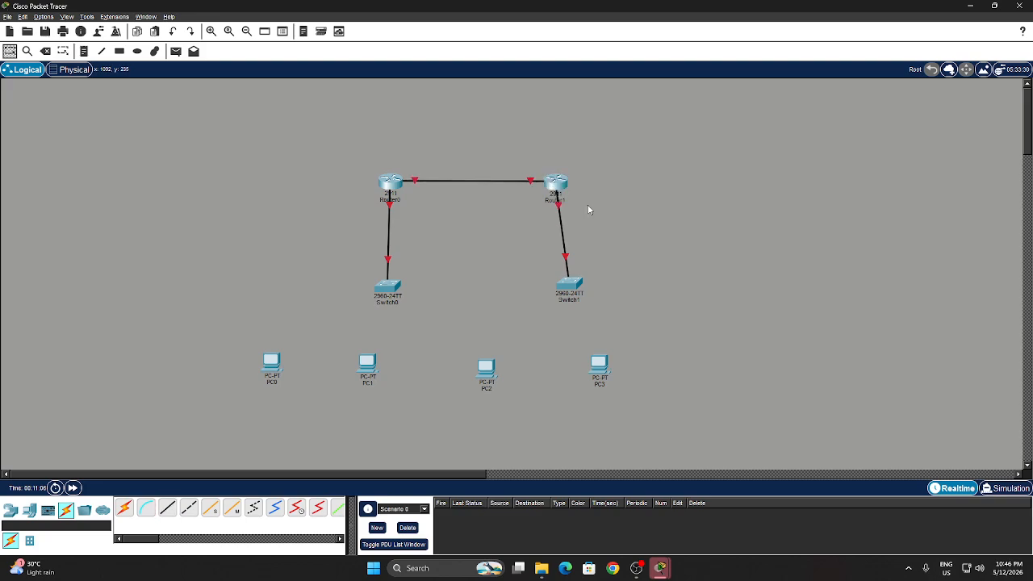
Step: Connect Switch0's FastEthernet0/1 to PC0's FastEthernet0 with a copper straight-through cable
click(167, 507)
click(389, 286)
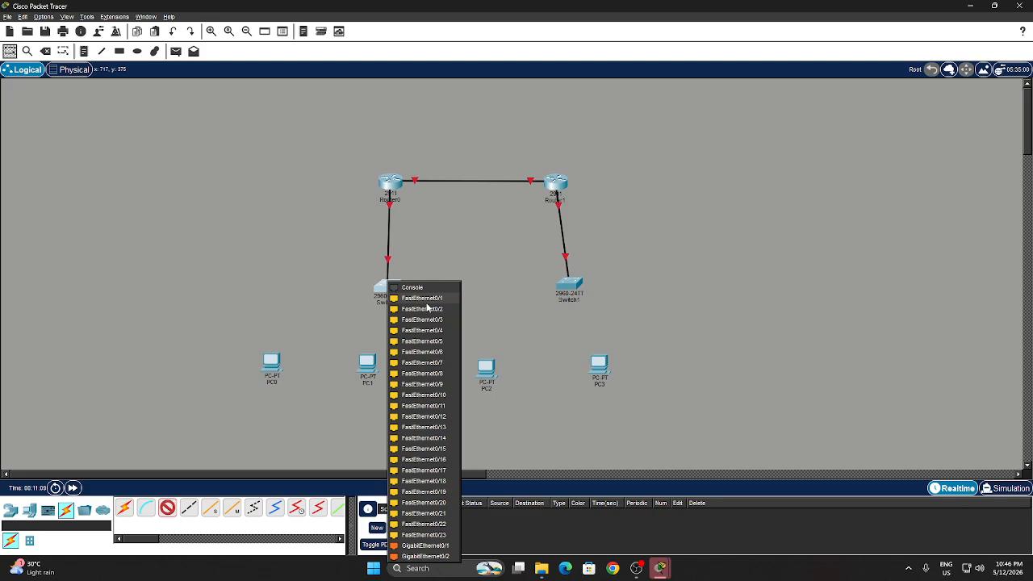
click(421, 300)
click(271, 360)
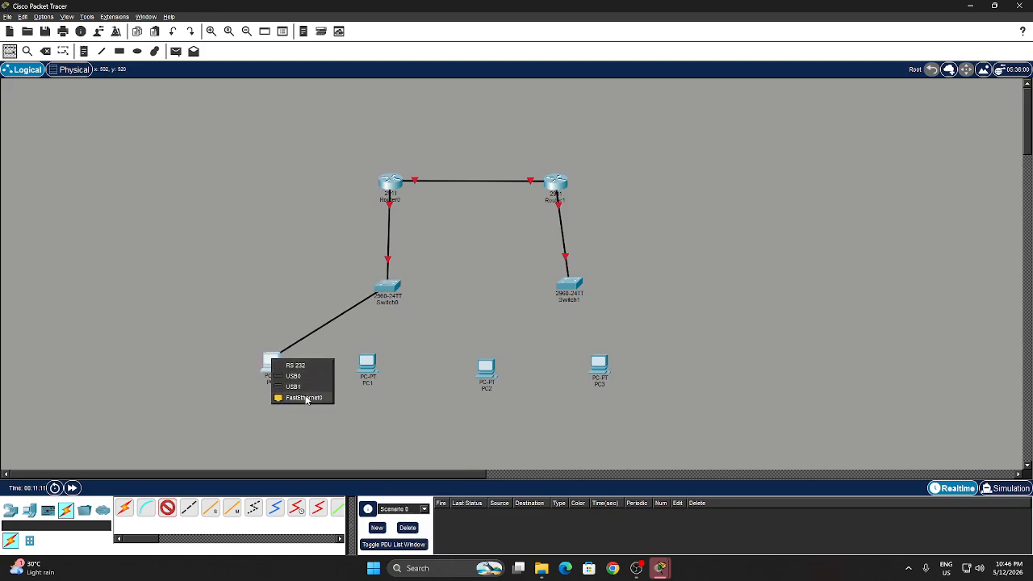
click(304, 397)
Step: Connect Switch0's FastEthernet0/2 to PC1's FastEthernet0 with a copper straight-through cable
click(167, 508)
click(385, 289)
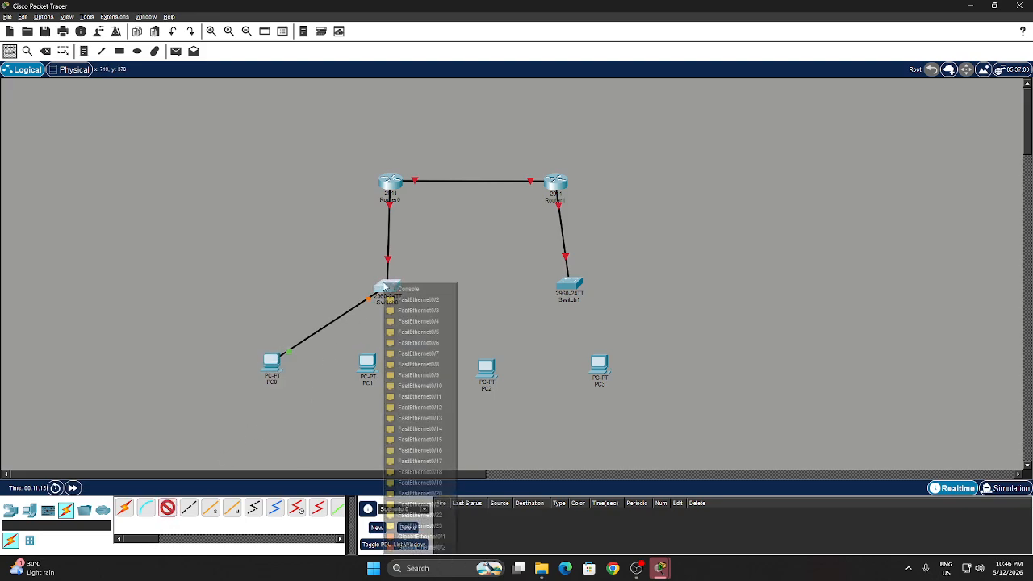
click(407, 302)
click(373, 364)
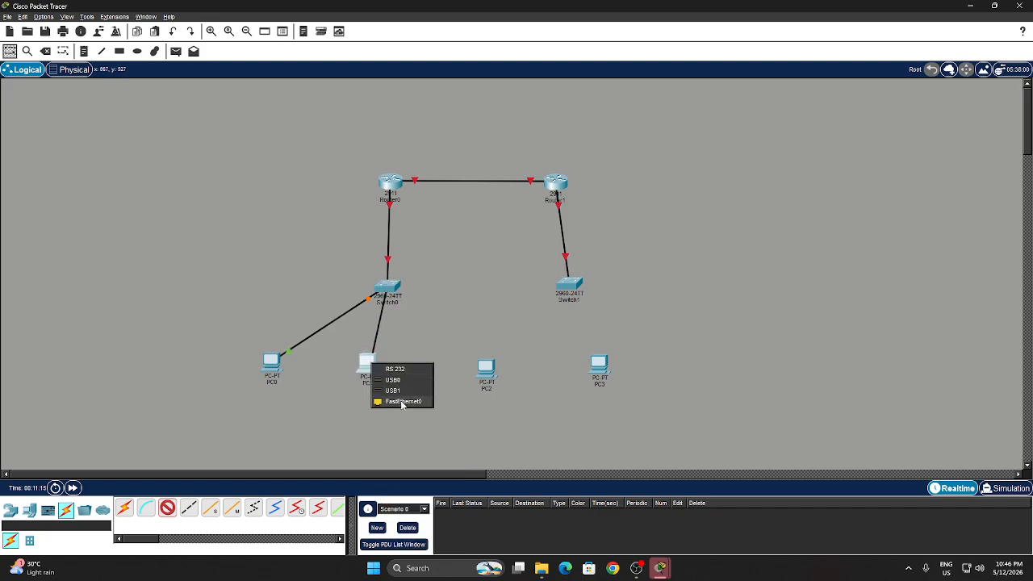
click(402, 401)
Step: Connect Switch1's FastEthernet0/1 to PC2's FastEthernet0 with a copper straight-through cable
click(167, 507)
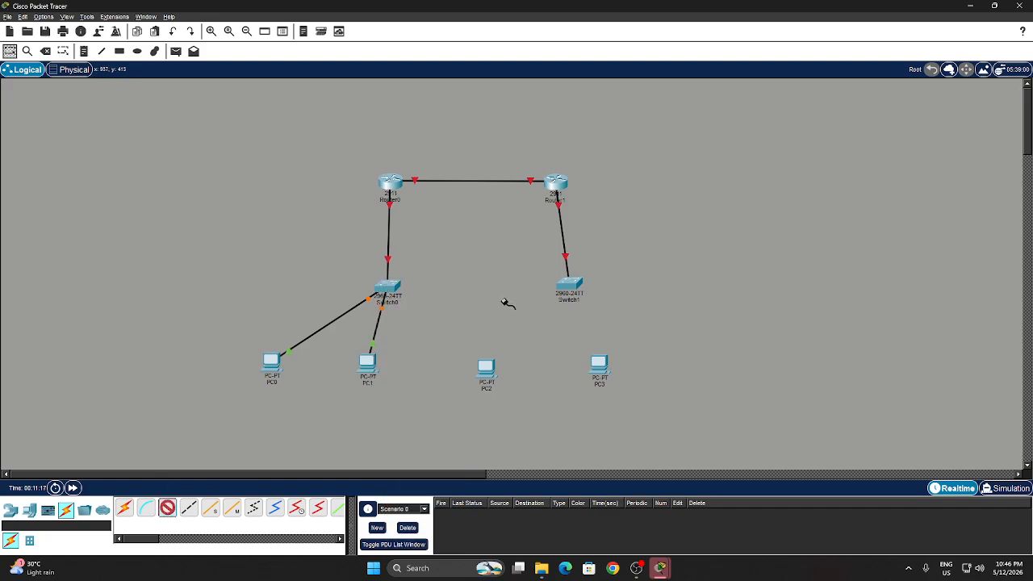
click(586, 284)
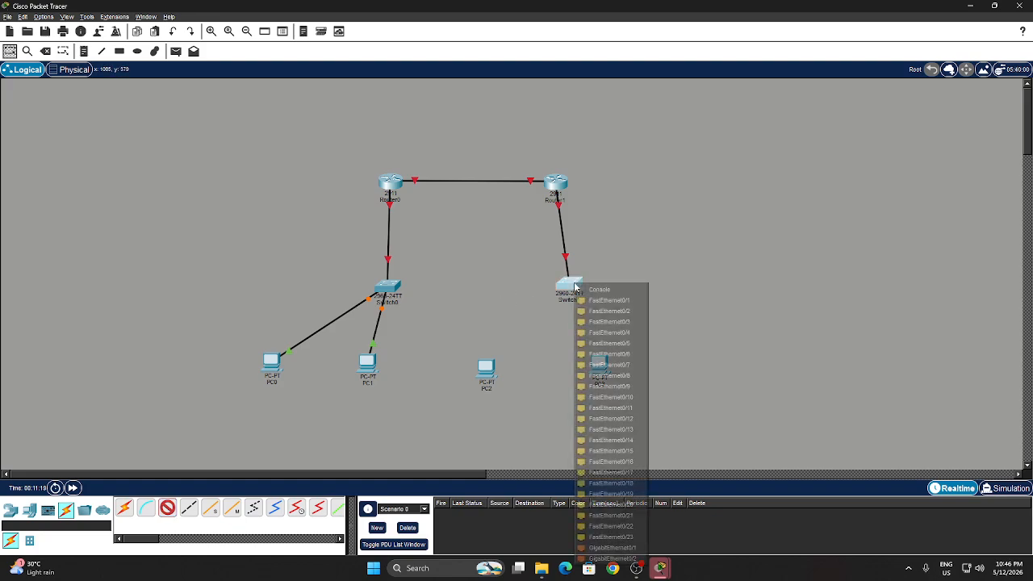
click(589, 303)
click(490, 372)
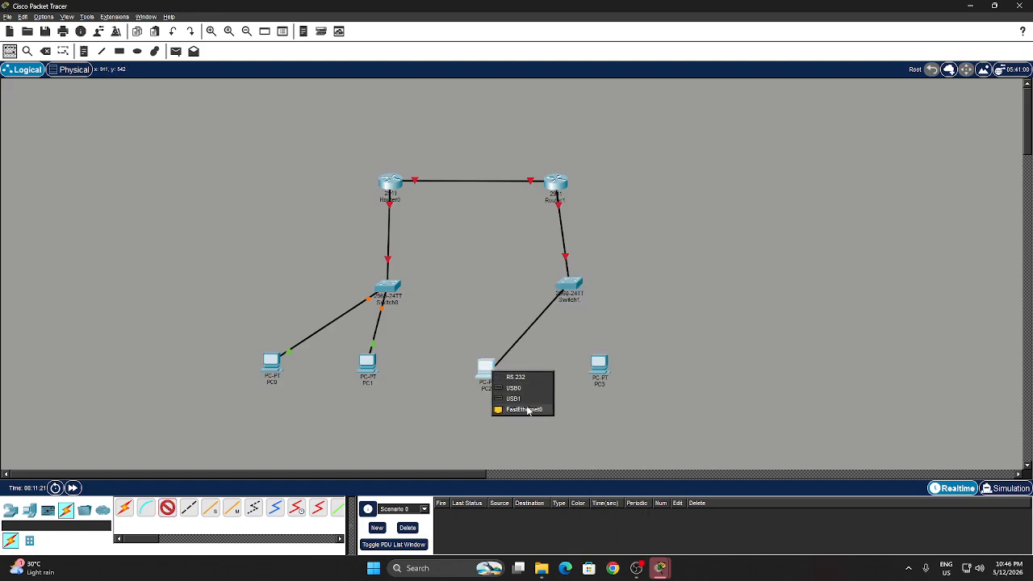
click(529, 410)
Step: Connect a free FastEthernet port on Switch1 to PC3's FastEthernet0 with a copper straight-through cable
click(168, 507)
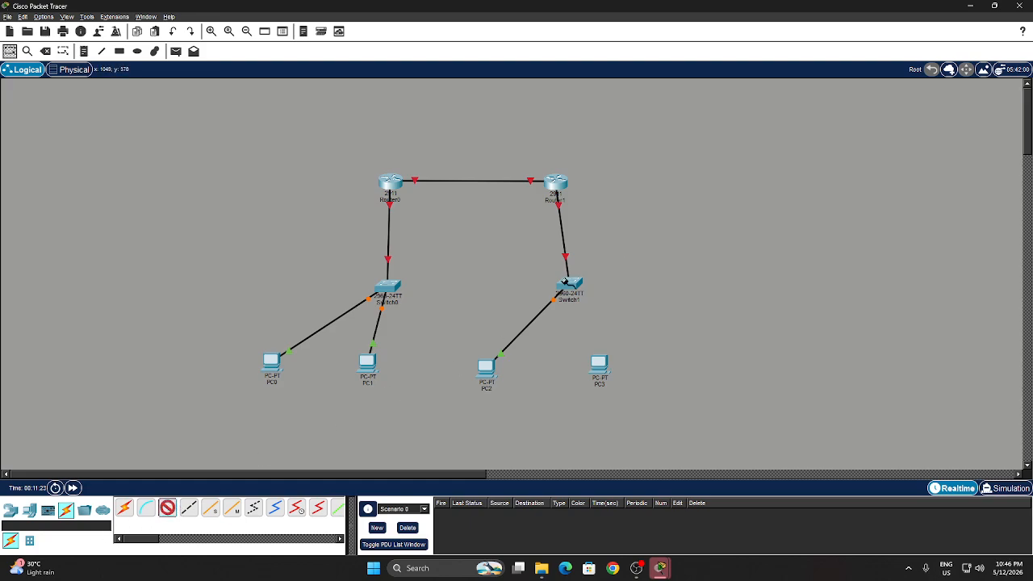
click(569, 284)
click(595, 317)
click(598, 364)
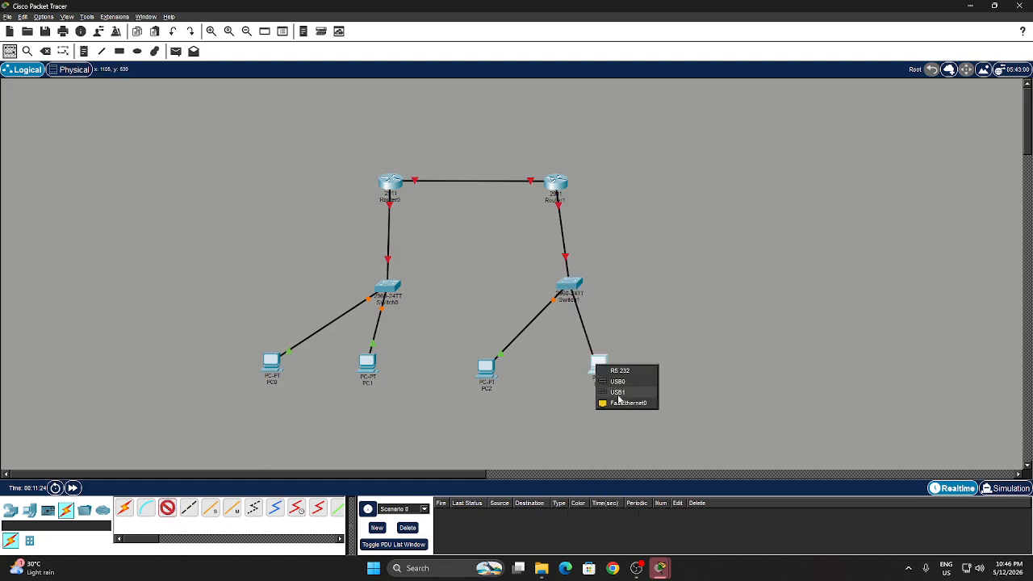
click(622, 400)
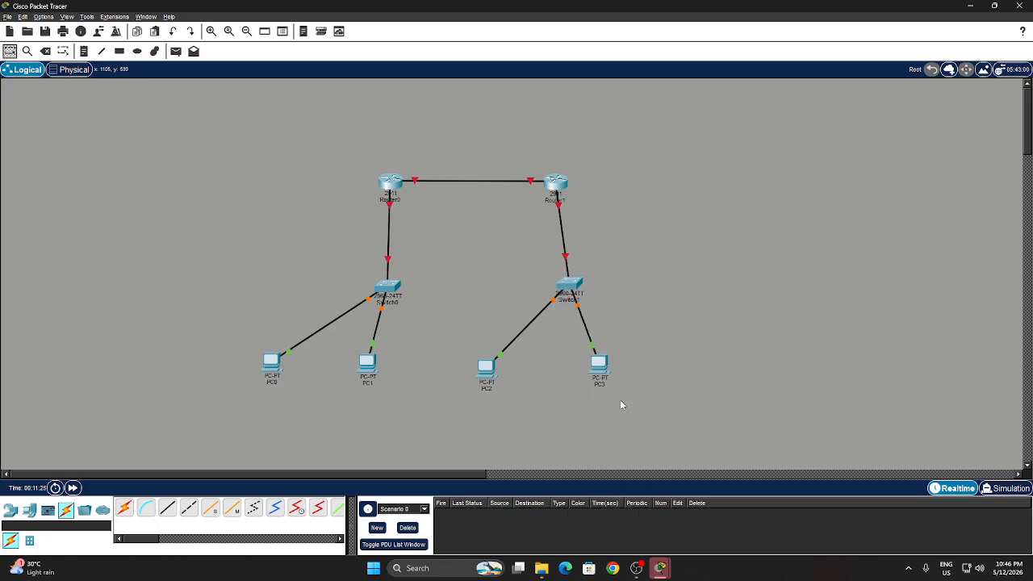
Step: Open Switch0's command line and enter global configuration mode with enable and configure terminal
click(388, 292)
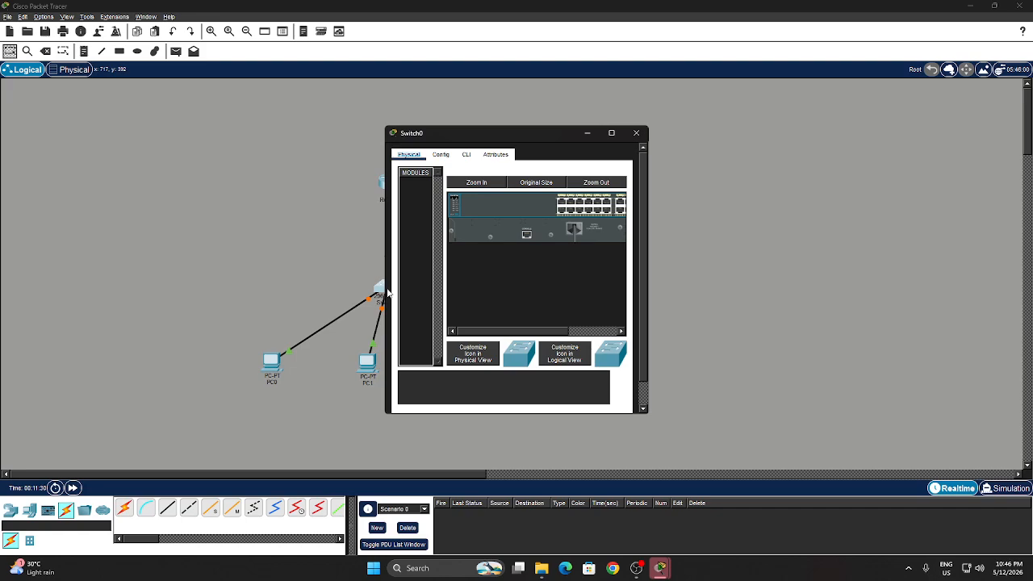
click(466, 155)
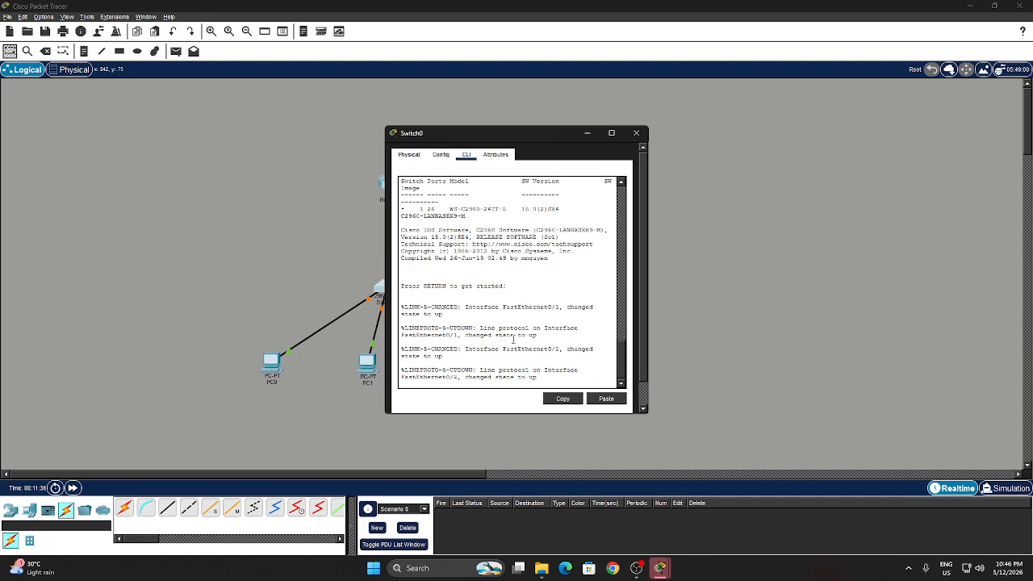
key(Return)
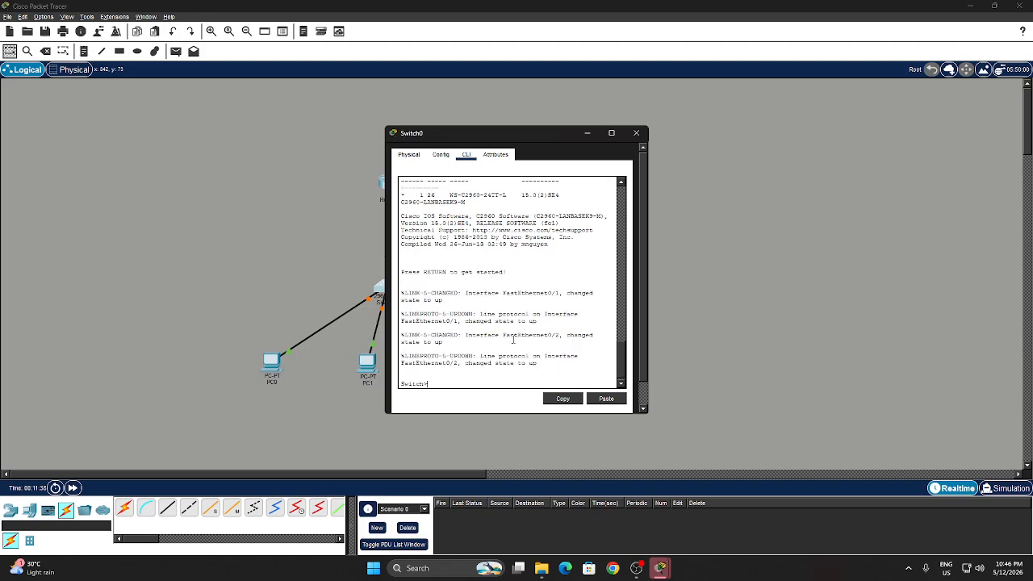
text(enable)
key(Return)
text(con)
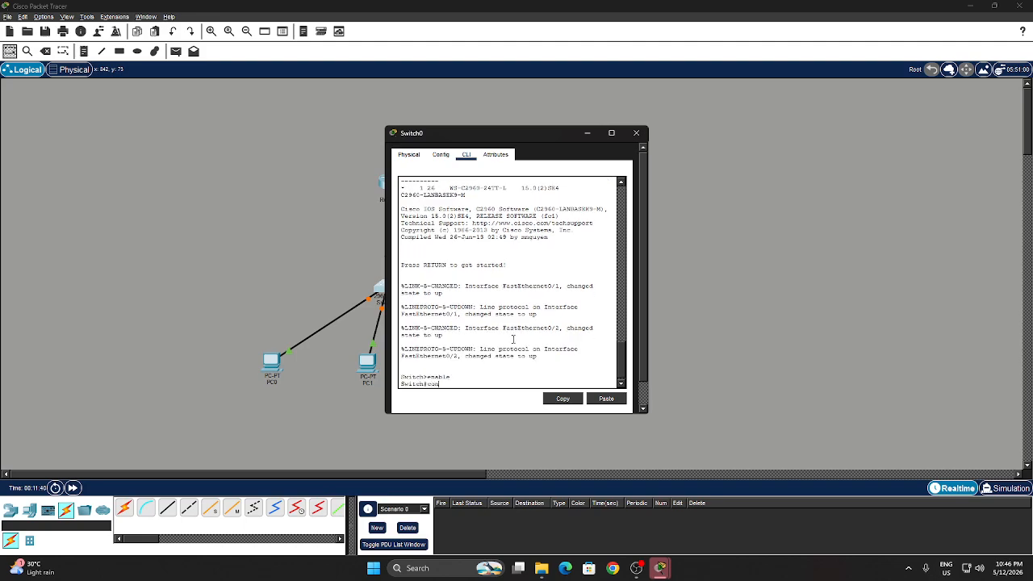
text(figure term)
text(minal)
key(Return)
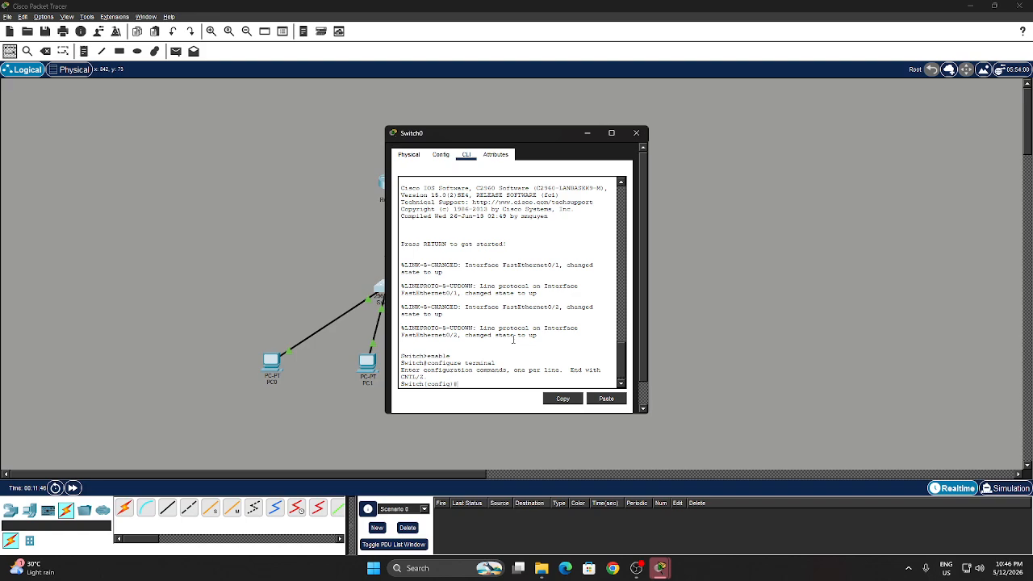
Step: Create VLAN 10 on Switch0, name it IT, and return to global configuration mode
text(vlan 10)
key(Return)
text(name)
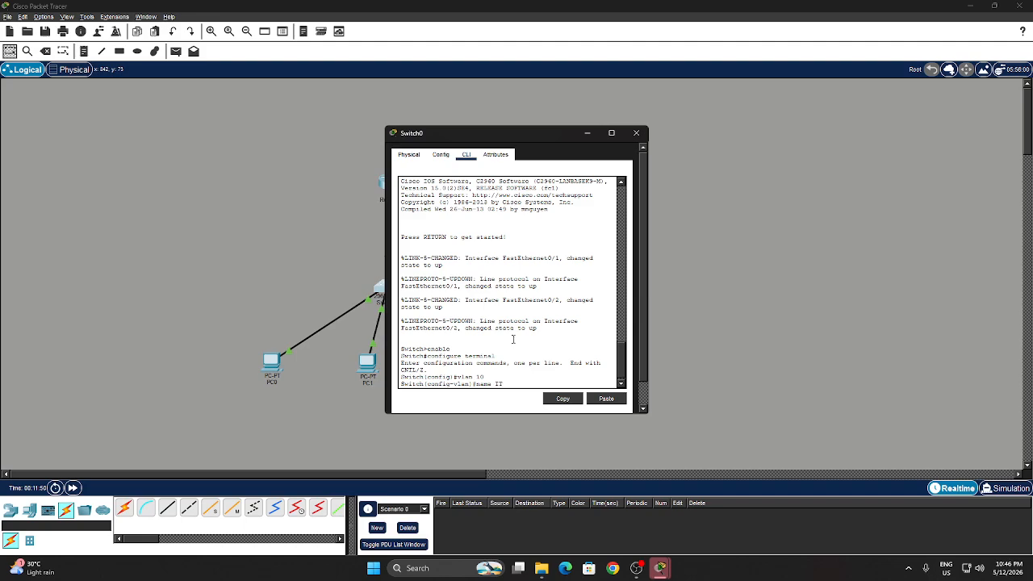
text( IT)
key(Return)
text(exit)
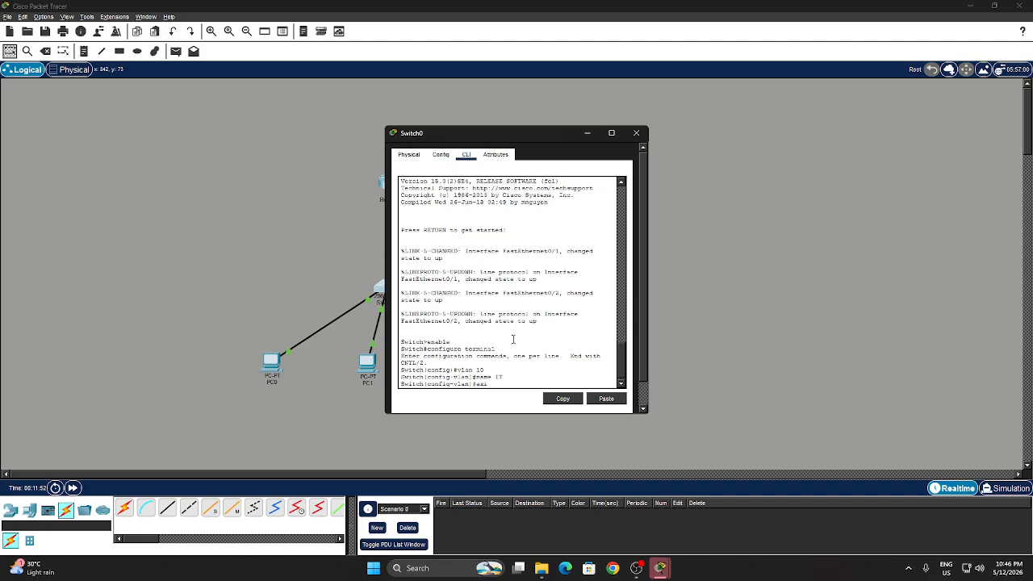
key(Return)
Step: Create VLAN 20 on Switch0, name it CS, and return to global configuration mode
text(vlan 20)
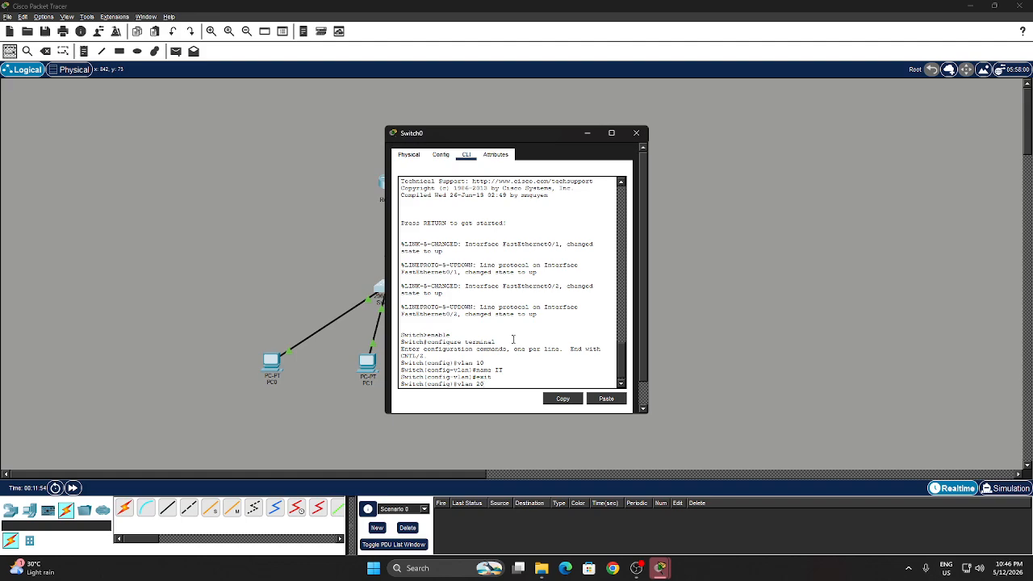
key(Return)
text(name)
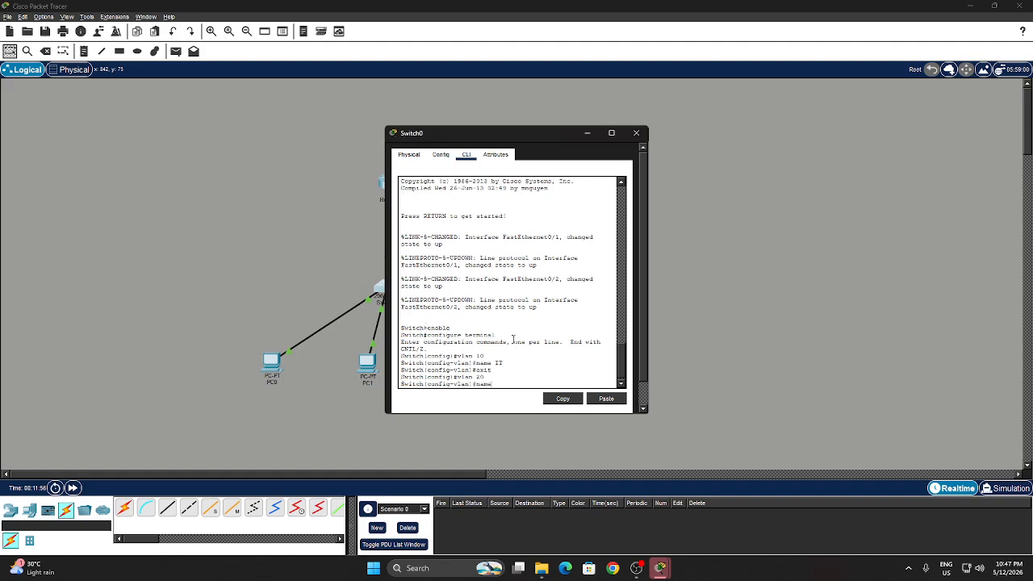
text( CS)
key(Return)
text(exit)
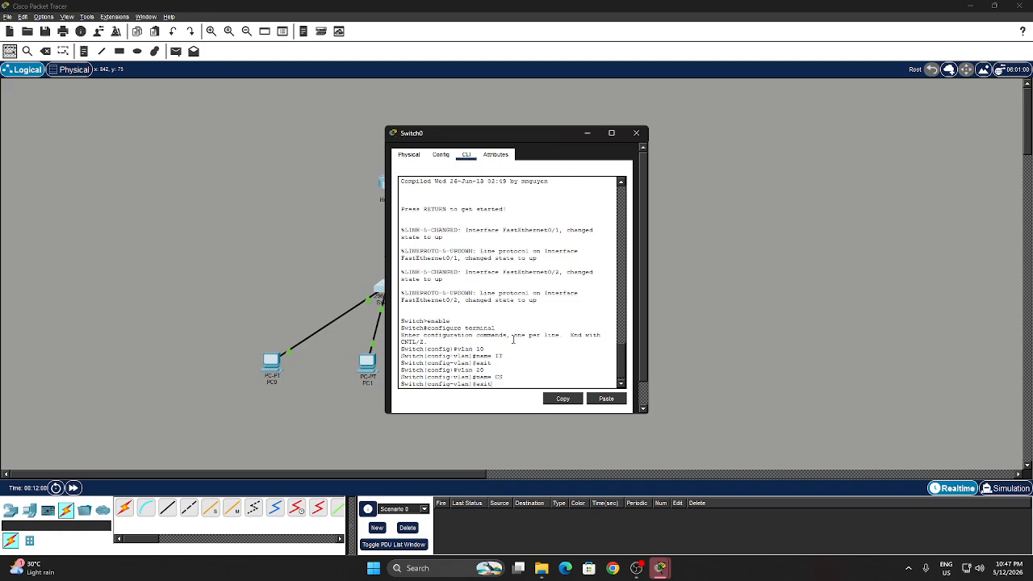
key(Return)
Step: Set Switch0's interface fa0/1 to access mode in VLAN 10 and exit the interface configuration
text(interf)
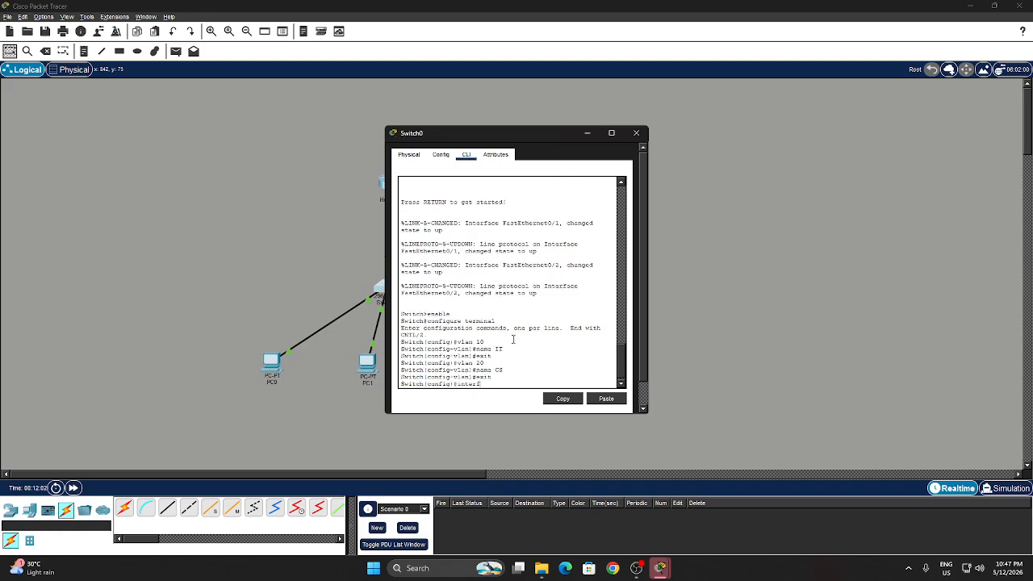
text(ace fa0/1)
key(Return)
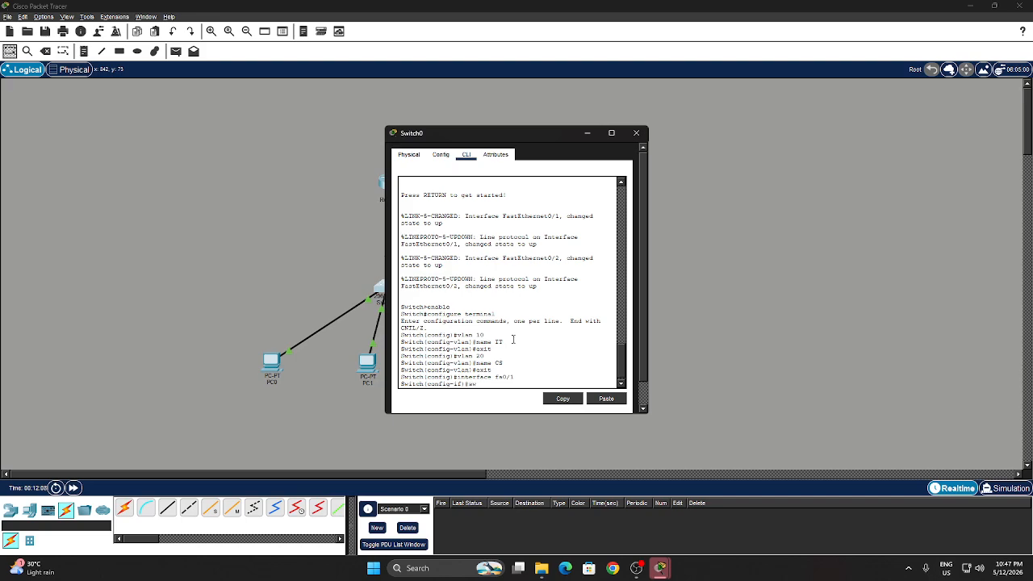
text(switchport mode access)
key(Return)
text(switchpo)
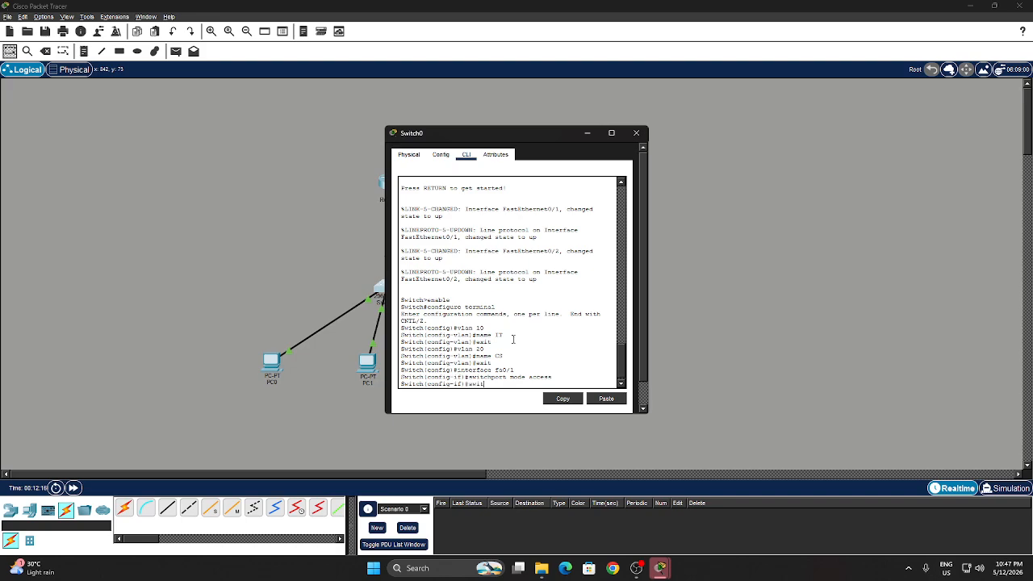
text(rt access vlan 10)
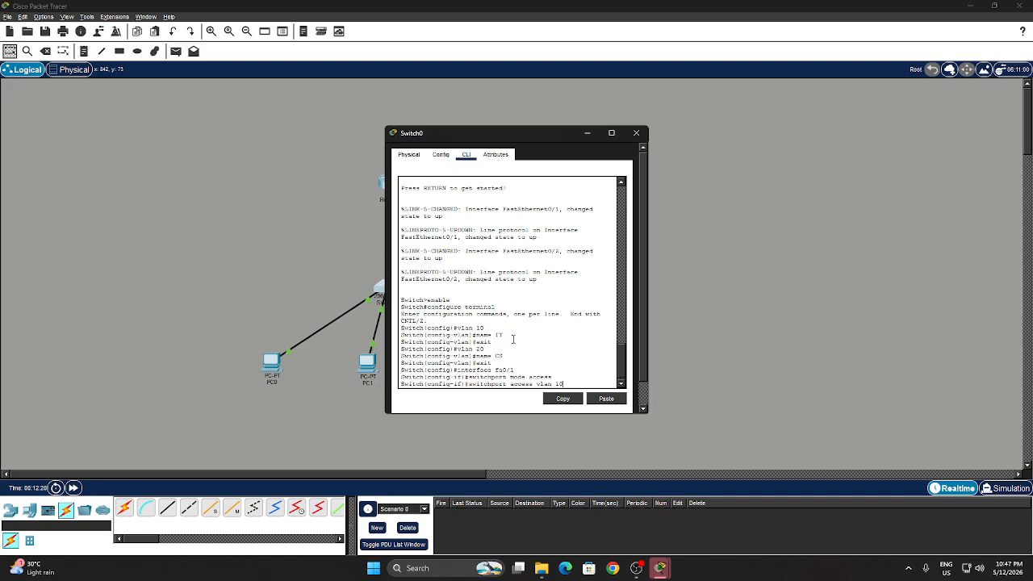
key(Return)
text(exit)
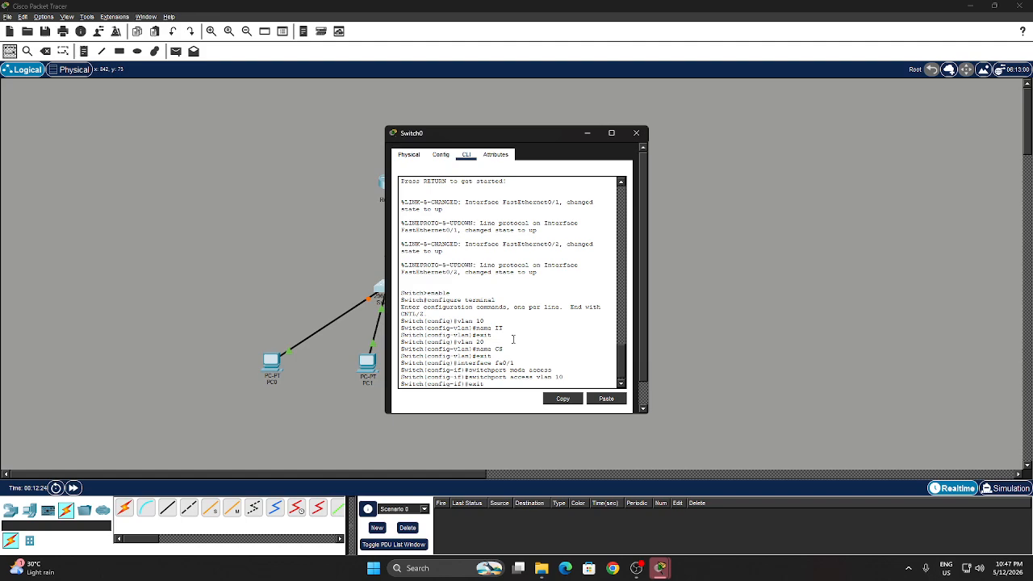
key(Return)
Step: Set Switch0's interface fa0/2 to access mode and assign it to VLAN 20
text(unterfac)
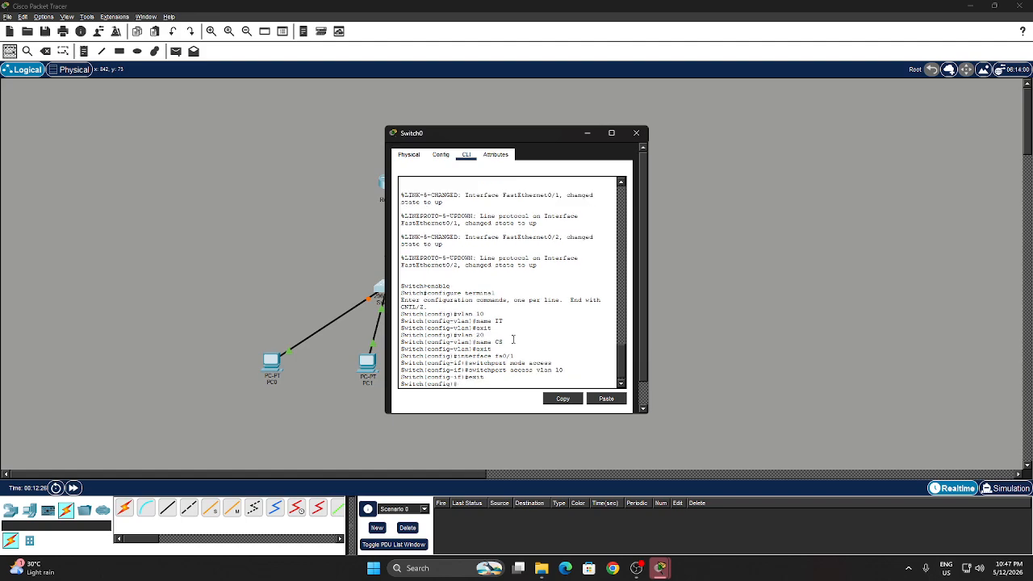
text(e fa0/2)
key(Return)
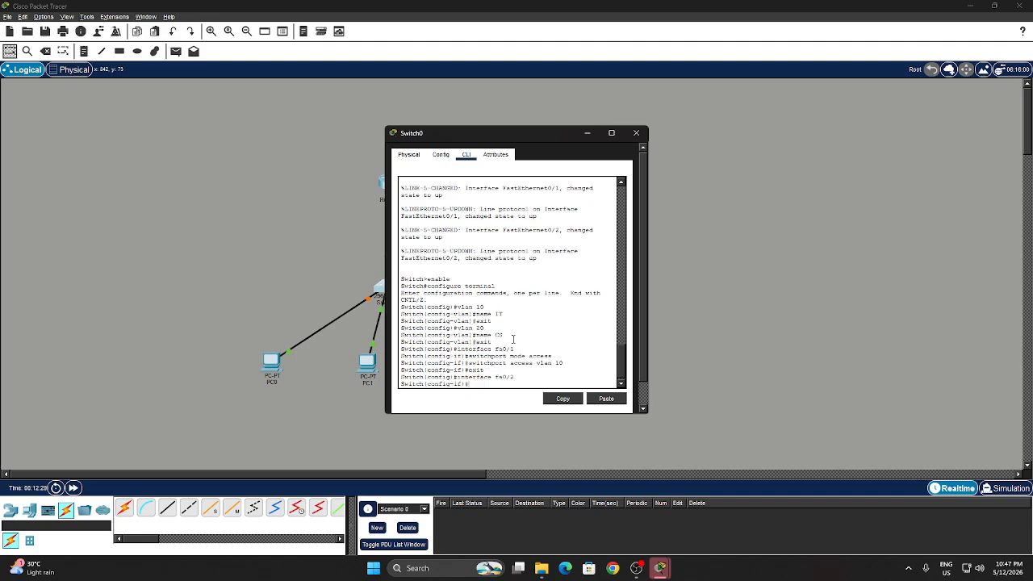
text(switchport a)
text(ode access)
key(Return)
text(exit)
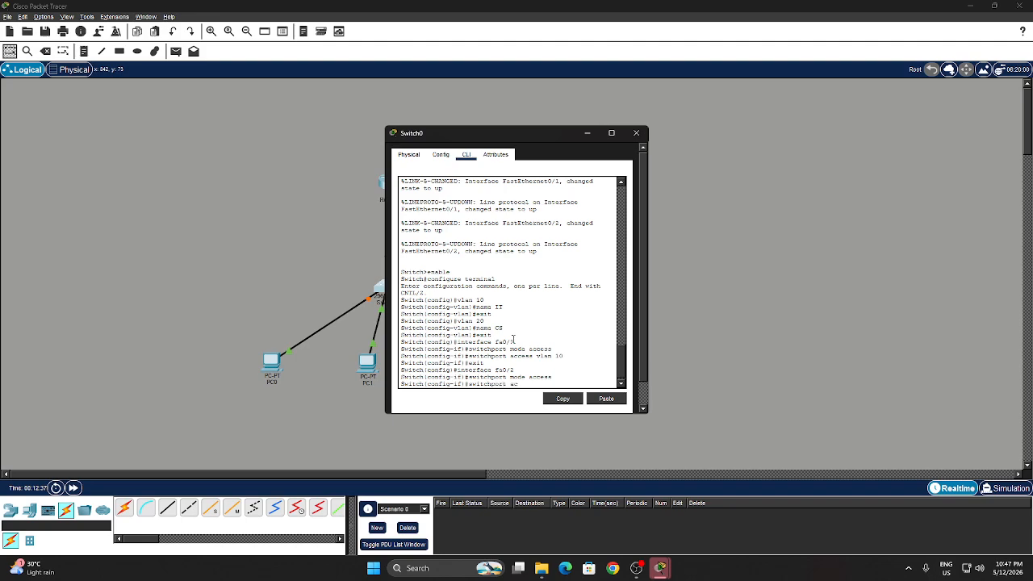
text(ss vlan 20)
key(Return)
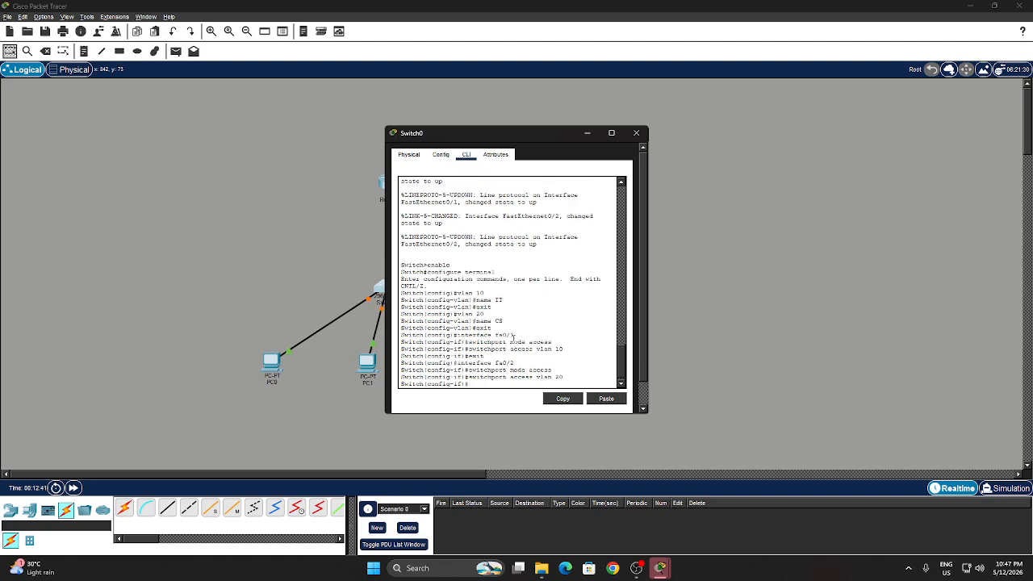
Step: Set Switch0's interface fa0/24 to trunk mode with switchport mode trunk
text(interface fa0/24)
key(Return)
text(switch)
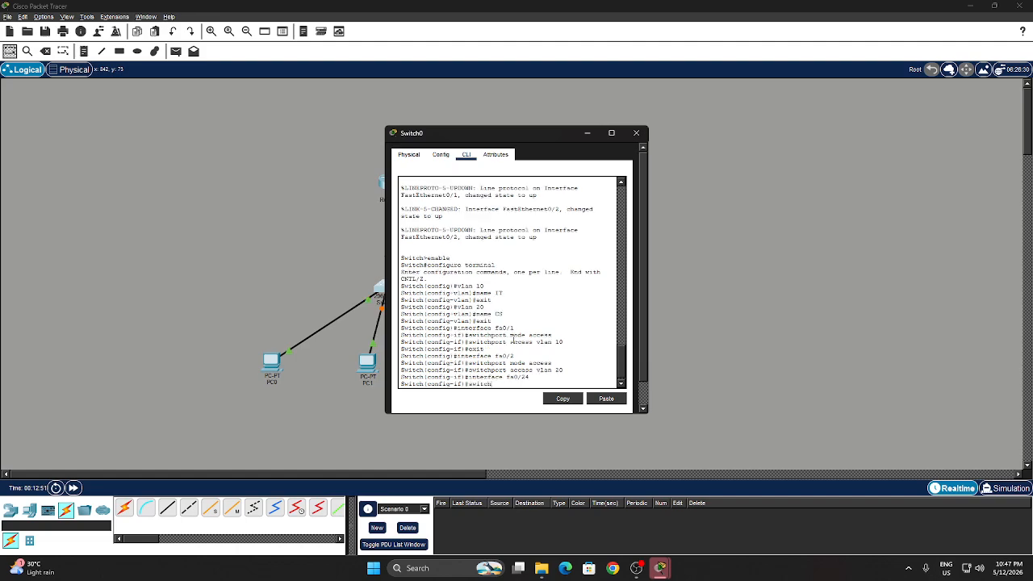
text(port mode trunk)
key(Return)
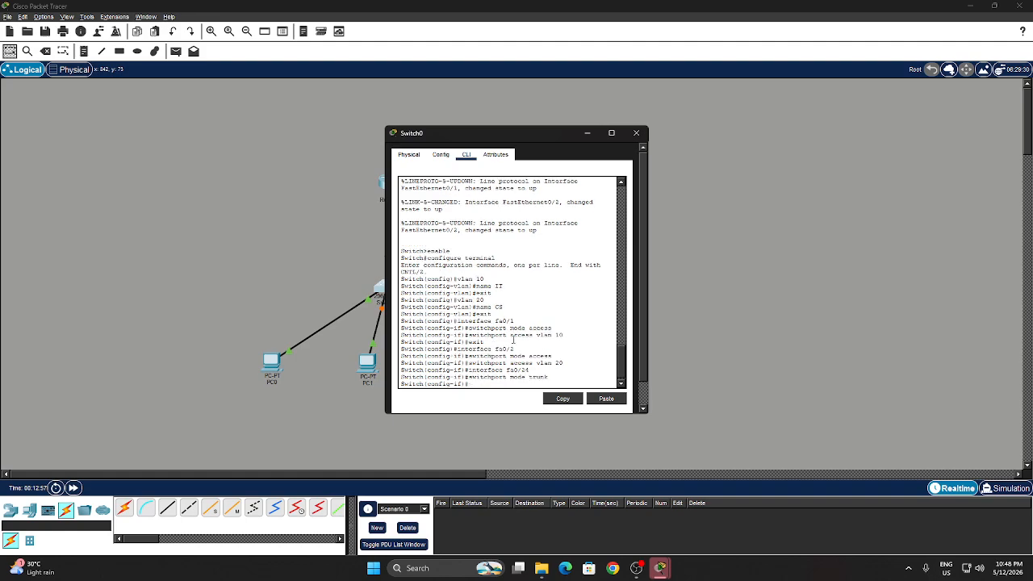
Step: Open Switch1's command line and enter global configuration mode with enable and configure terminal
drag(532, 134, 167, 125)
click(574, 280)
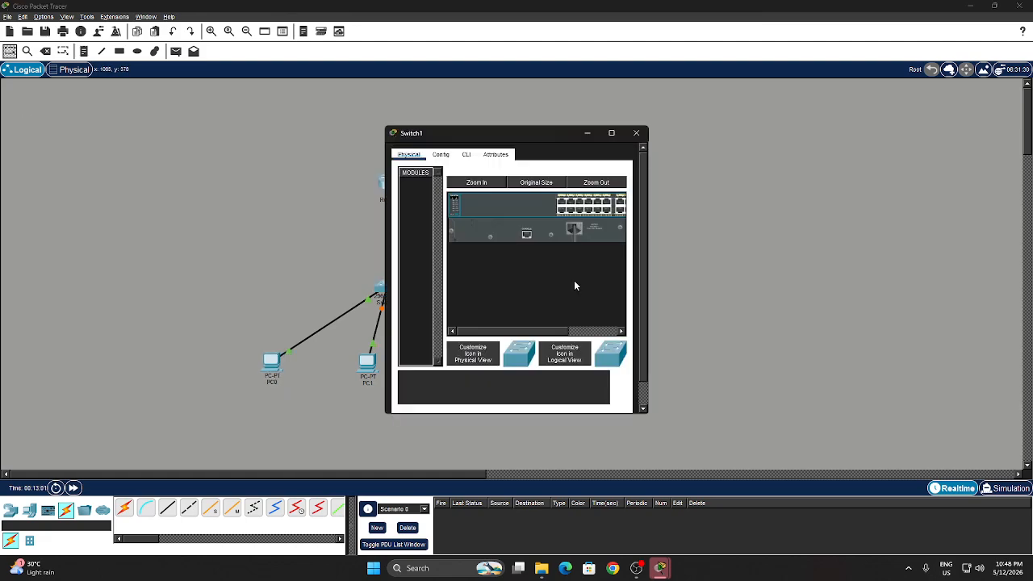
click(465, 154)
key(Return)
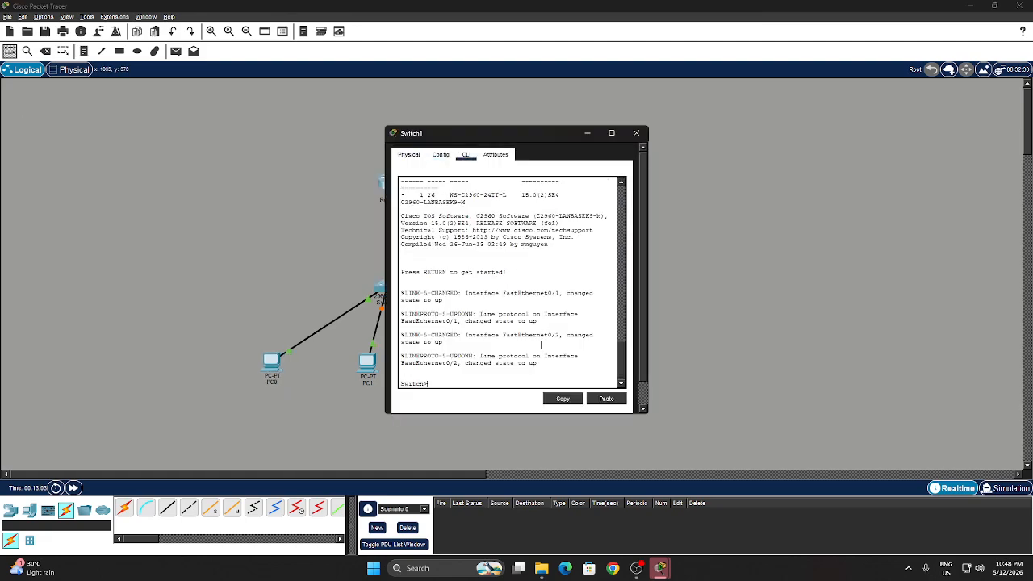
text(enable)
key(Return)
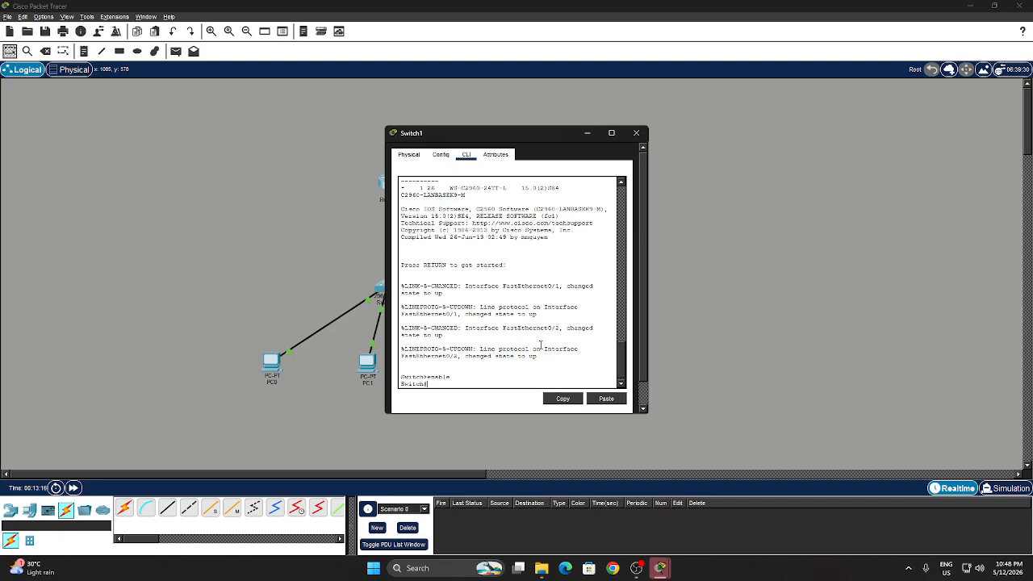
text(configure terminal)
key(Return)
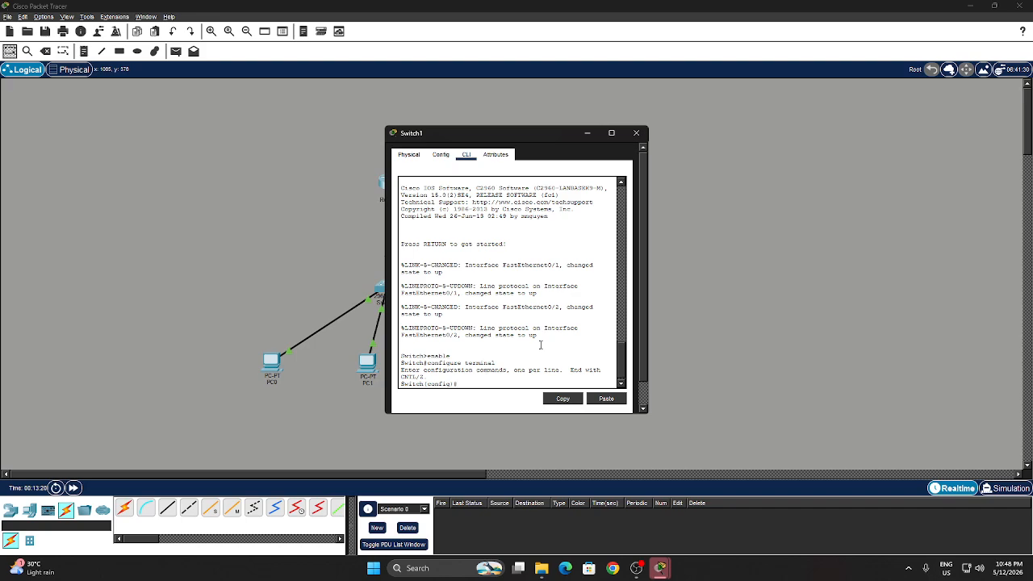
Step: Create VLAN 10 on Switch1, name it IS, and return to global configuration mode
text(vlan 10)
key(Return)
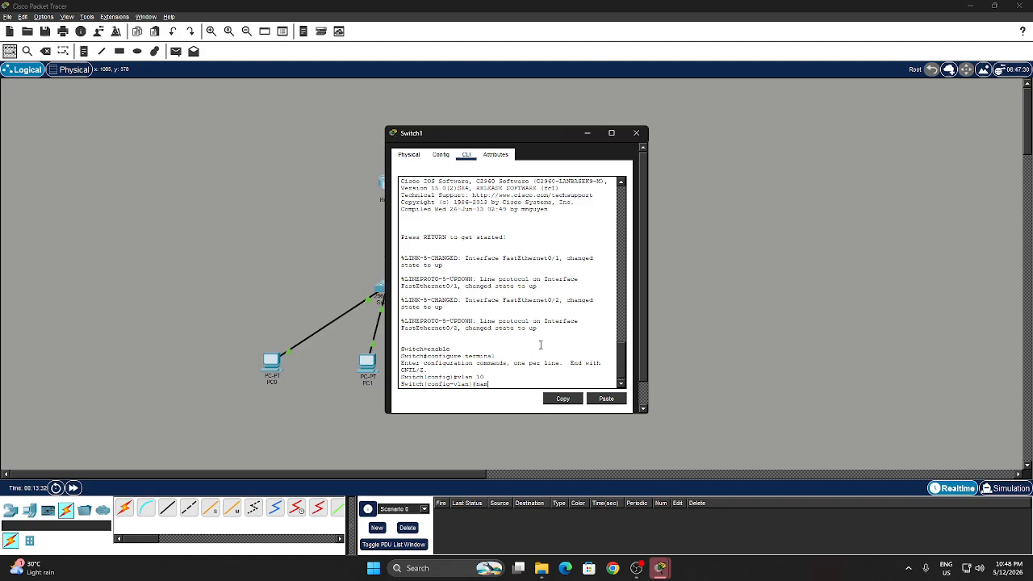
text(IS)
key(Return)
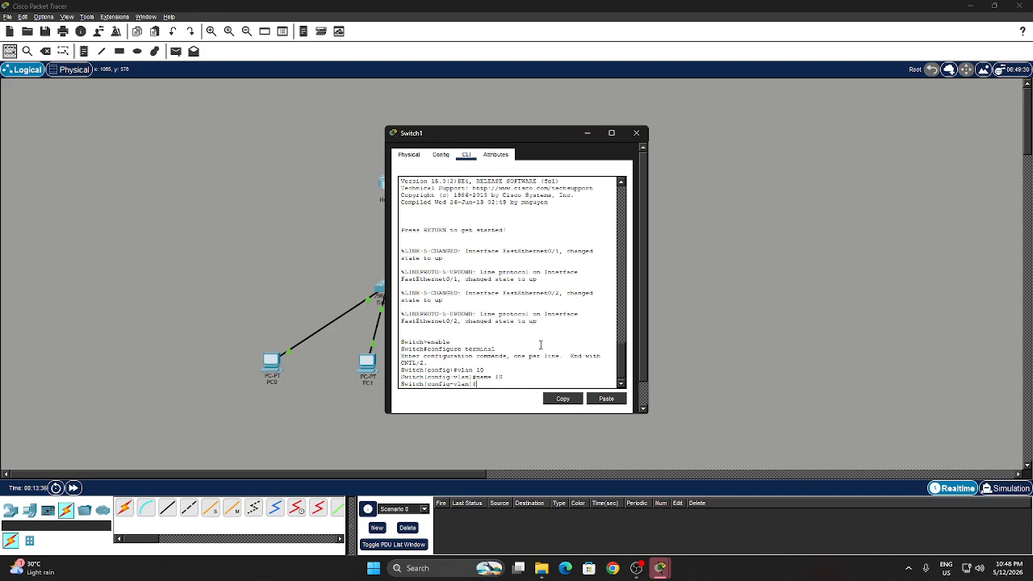
text(exit)
key(Return)
Step: Create VLAN 20 on Switch1, name it JS, and return to global configuration mode
text(vla)
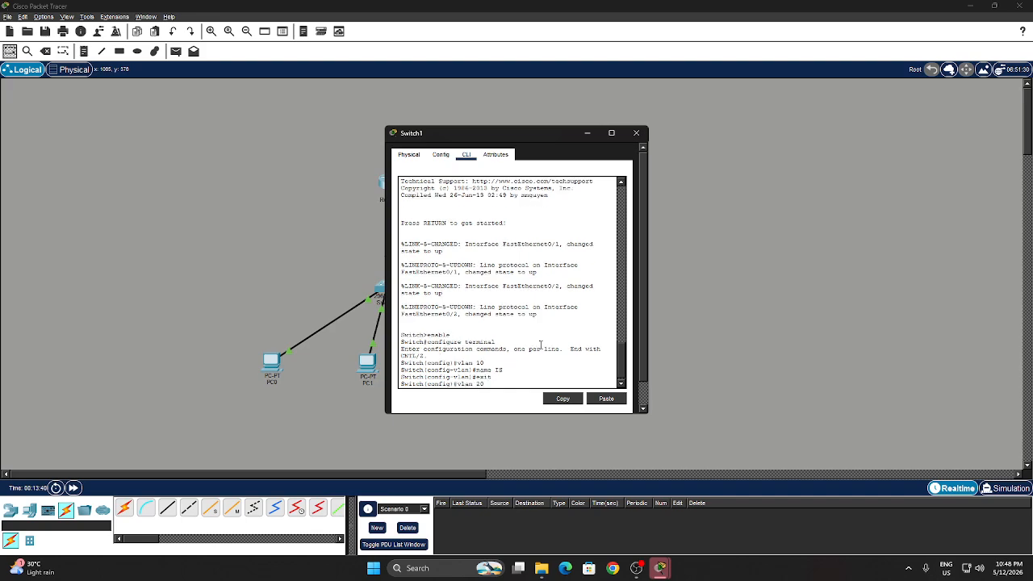
text(n 20)
key(Return)
text(nfig-vlan)#n)
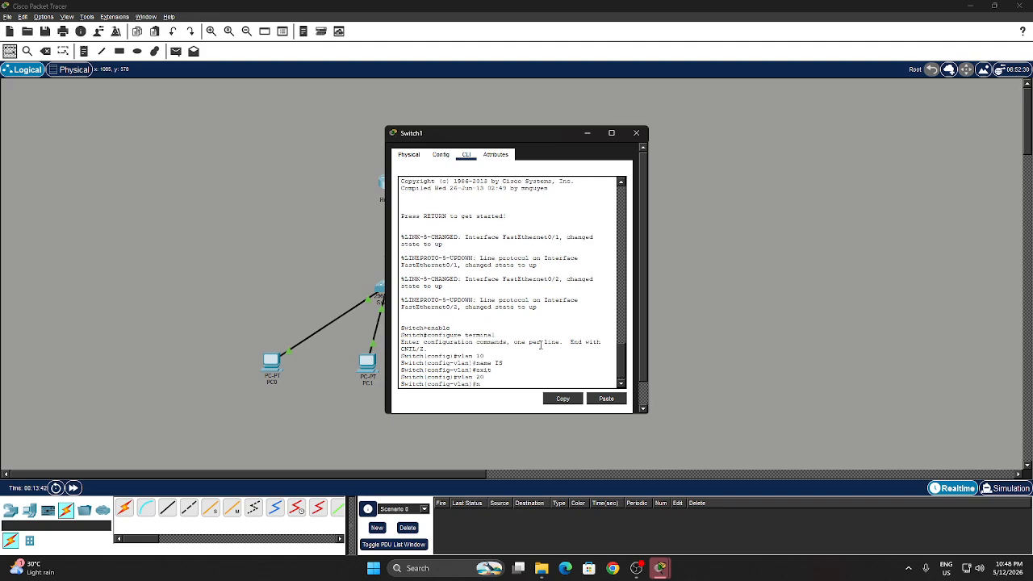
text(ame JS)
key(Return)
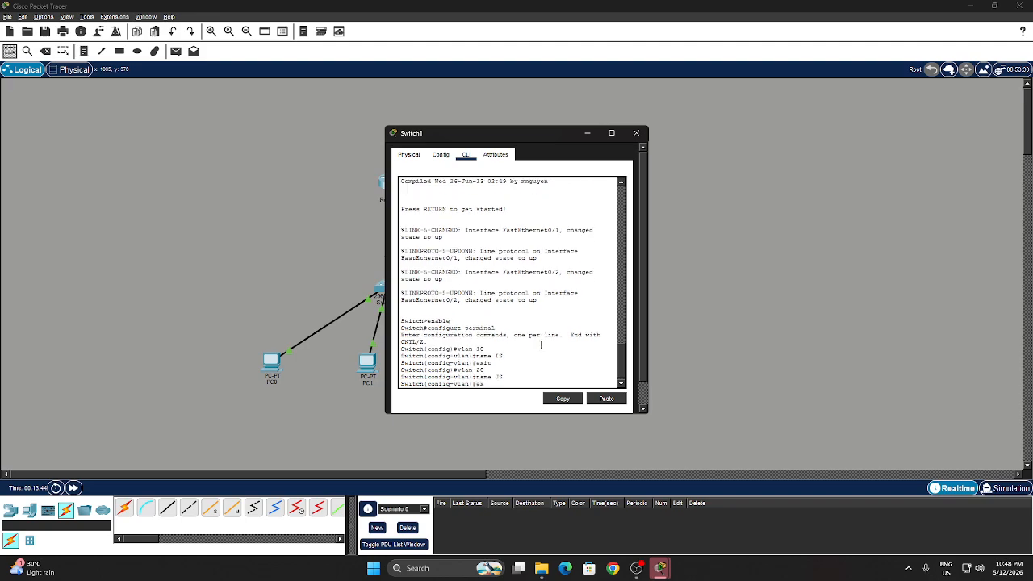
key(Return)
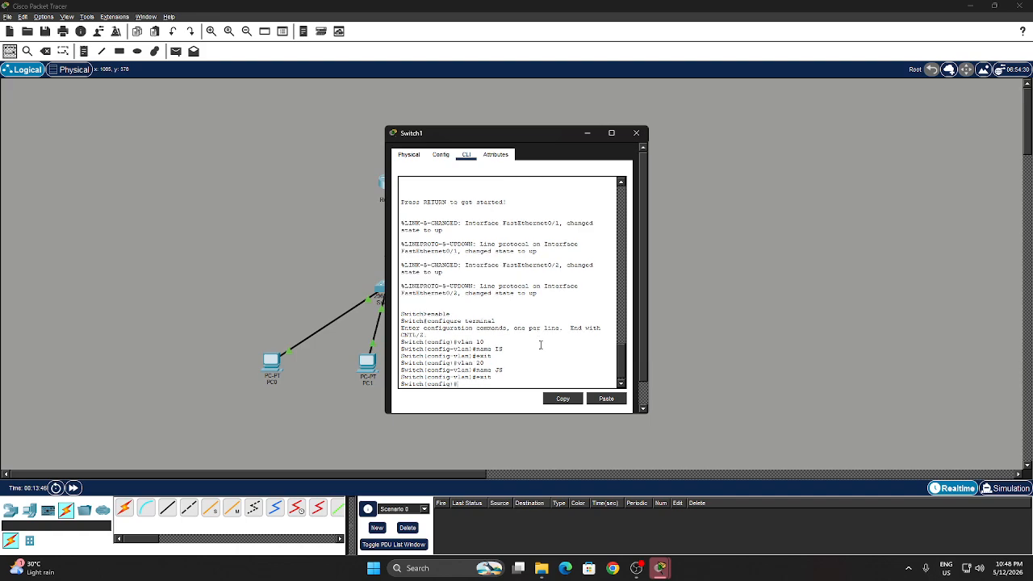
Step: Set Switch1's interface fa0/1 to access mode and assign it to VLAN 10
text(interface fa0/1)
key(Return)
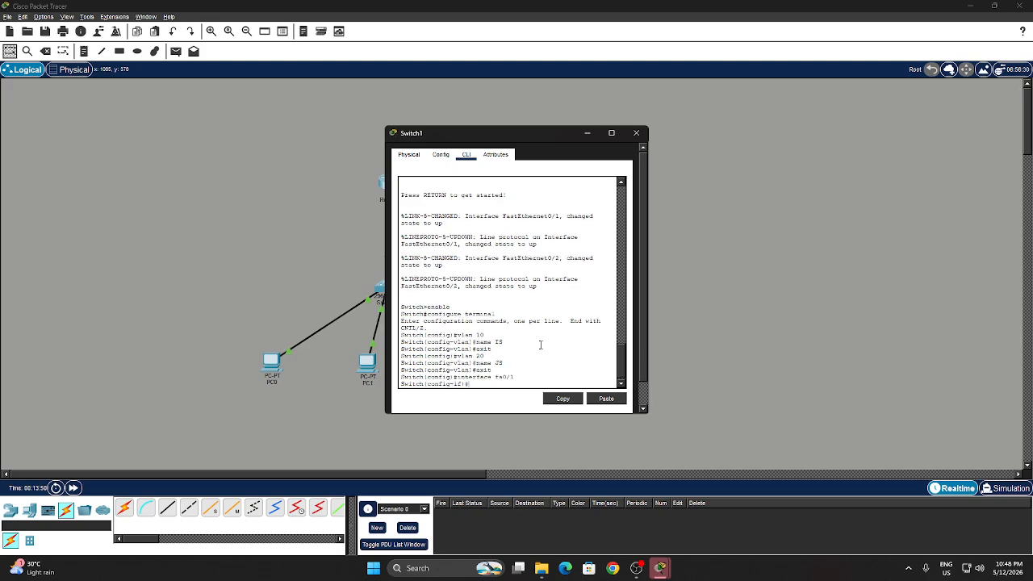
text(switchport mode access)
key(Return)
text(switc)
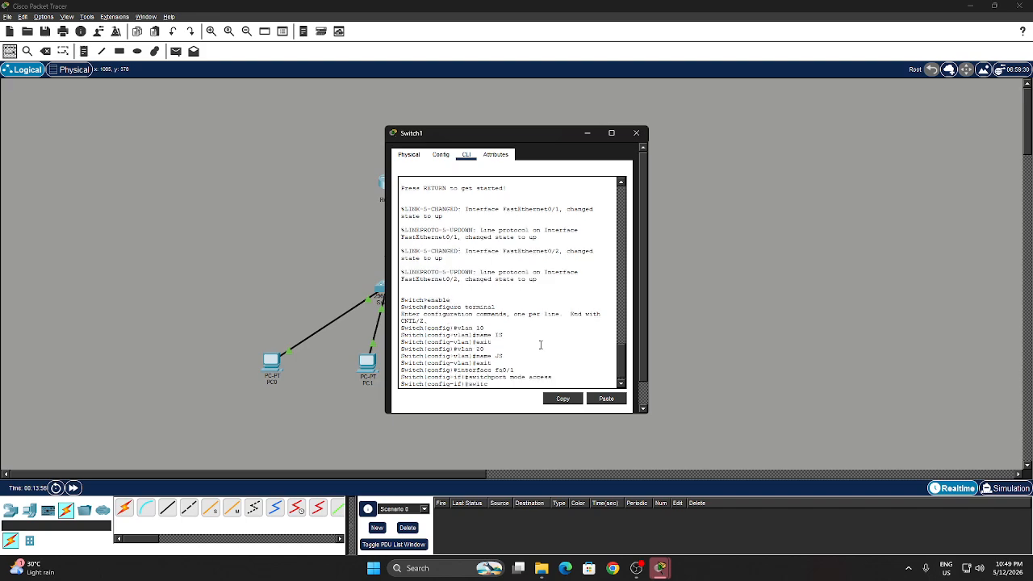
text(hport access vlan 10)
key(Return)
text(exit)
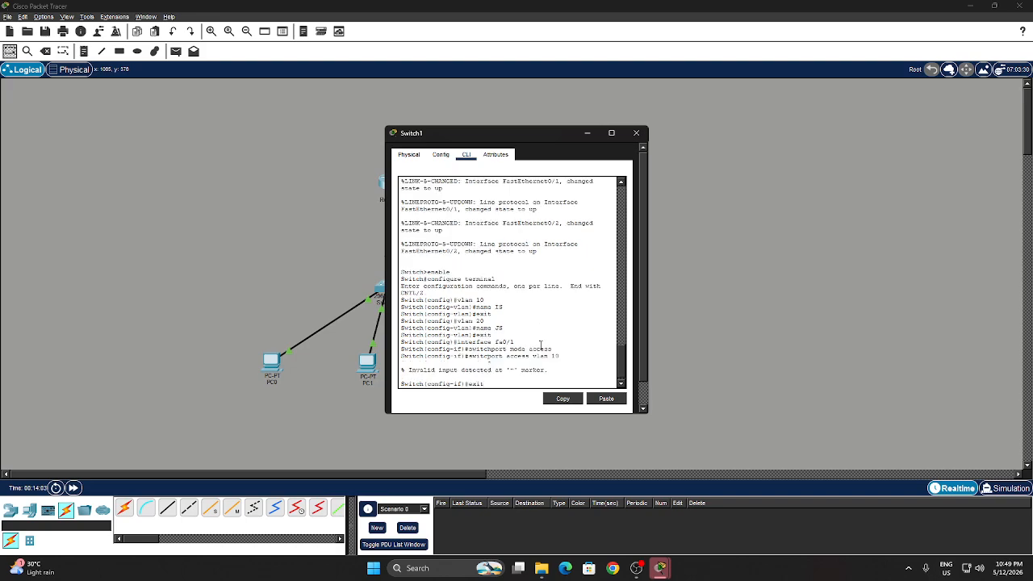
key(Up)
key(Return)
text(s)
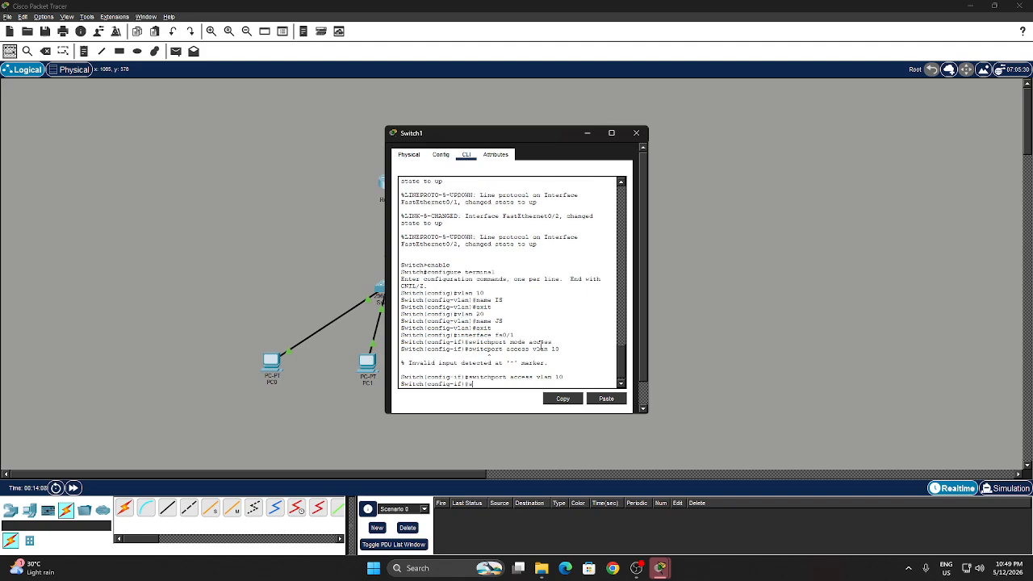
text(witc)
text(hport acc)
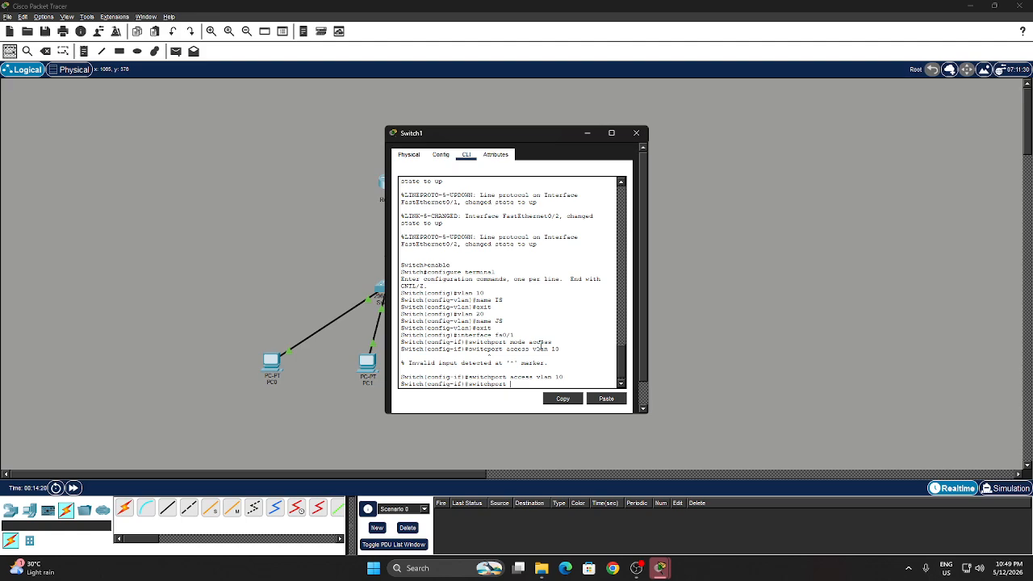
key(BackSpace)
key(BackSpace)
key(BackSpace)
key(BackSpace)
key(BackSpace)
key(BackSpace)
key(BackSpace)
key(BackSpace)
key(BackSpace)
key(BackSpace)
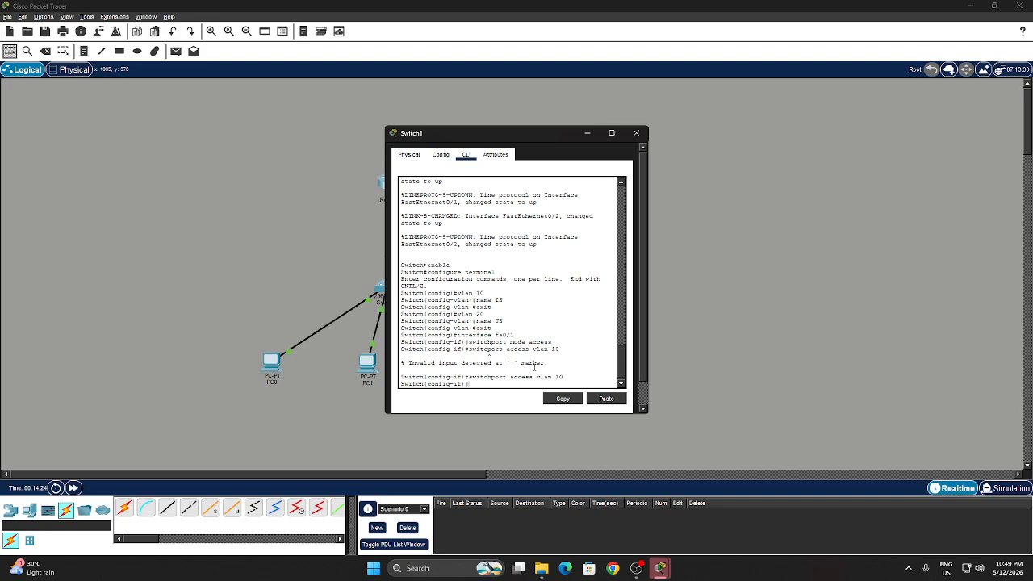
Step: Set Switch1's interface fa0/2 to access mode and assign it to VLAN 20
text(exit)
key(Return)
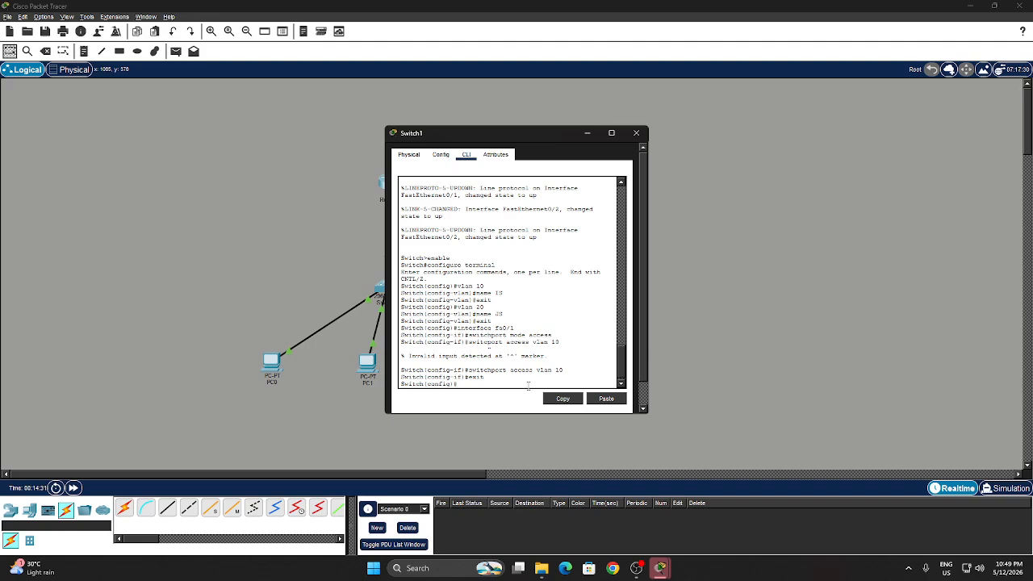
text(interface fa0/2)
key(Return)
text(swit)
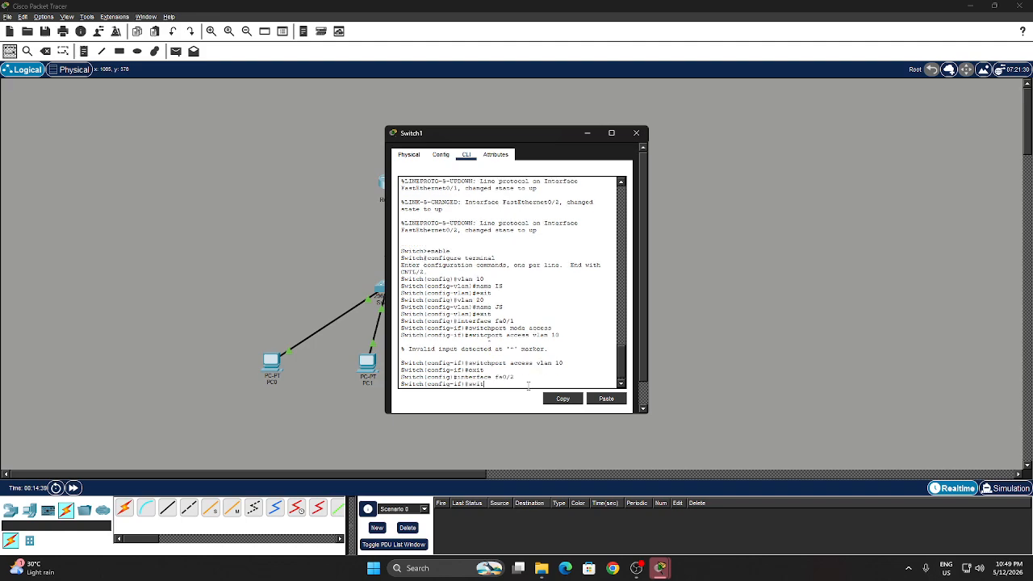
text(chport mode access)
key(Return)
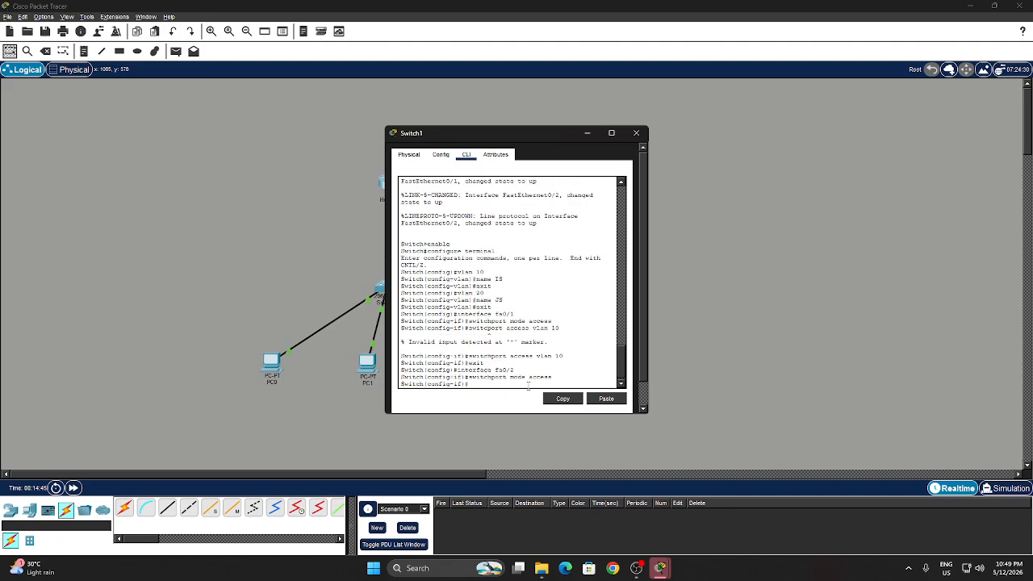
text(exit)
text( vlan 20)
key(Return)
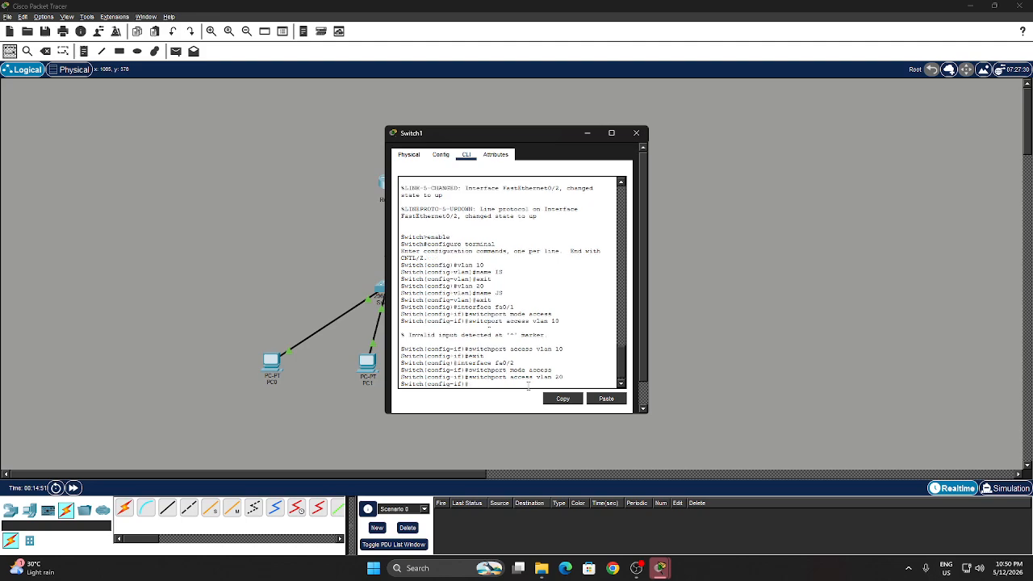
Step: Set Switch1's interface fa0/24 to trunk mode and put the switch window away
text(exit)
key(Return)
text(int)
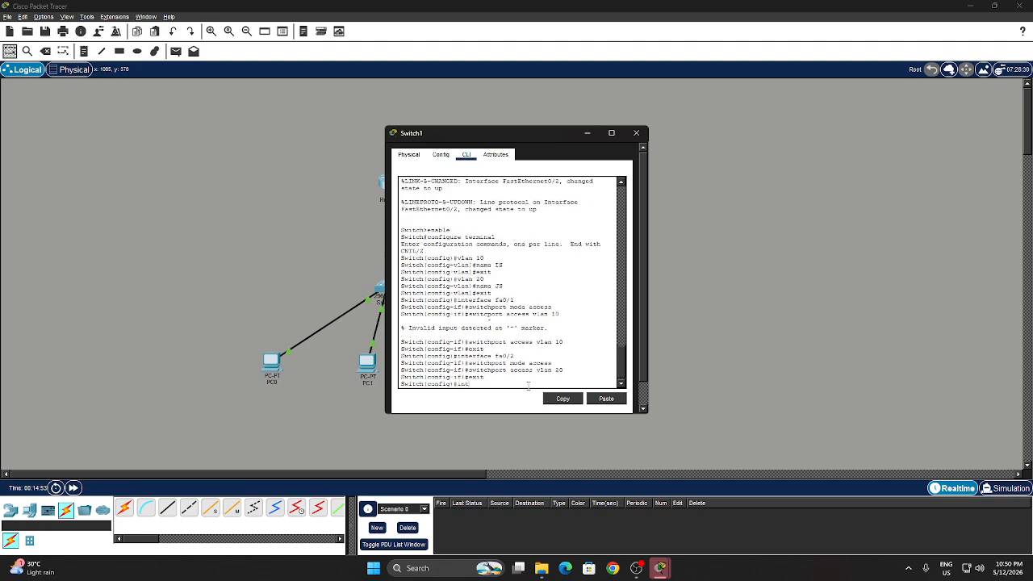
text(erac)
key(BackSpace)
key(BackSpace)
text(face fa0/24)
key(Return)
text(swi)
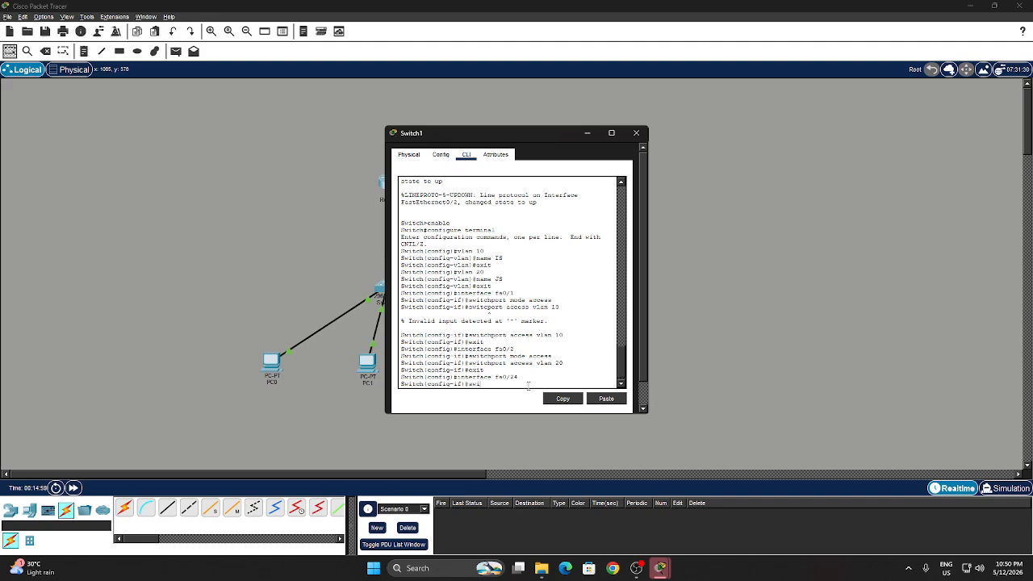
text(tchport mode trunk)
key(Return)
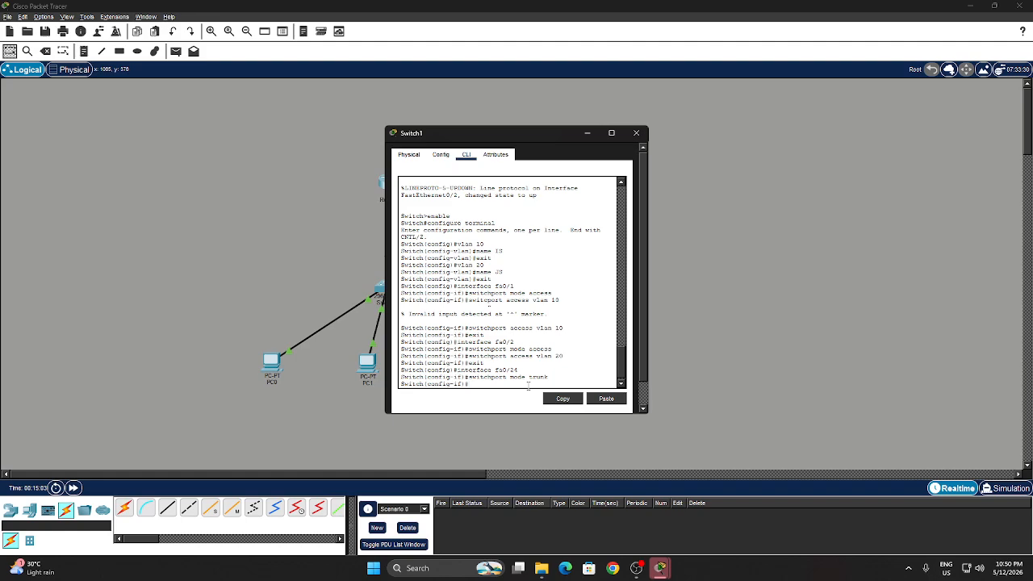
click(583, 133)
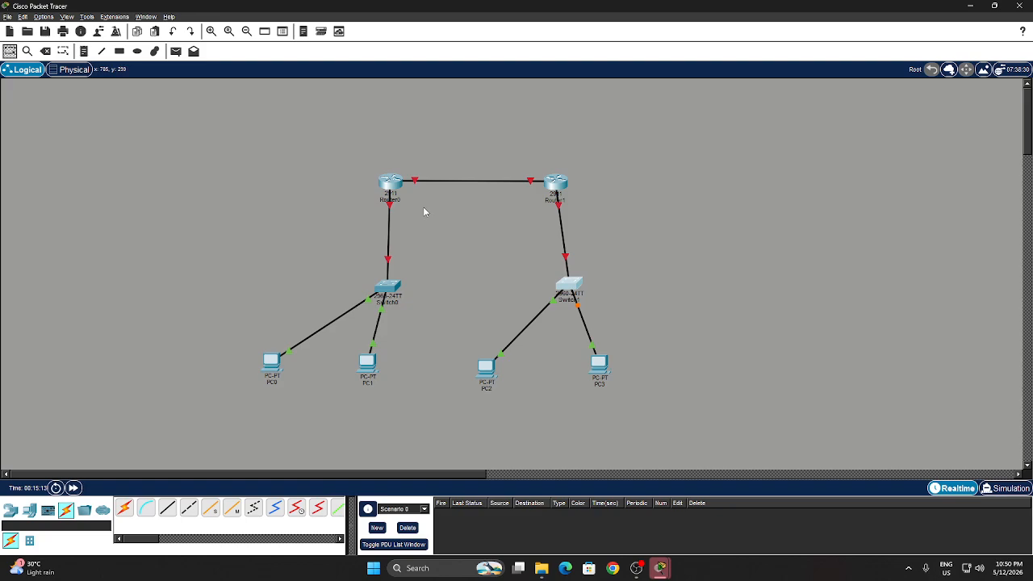
Step: Open Router0's command line and enter global configuration mode with enable and configure terminal
click(397, 184)
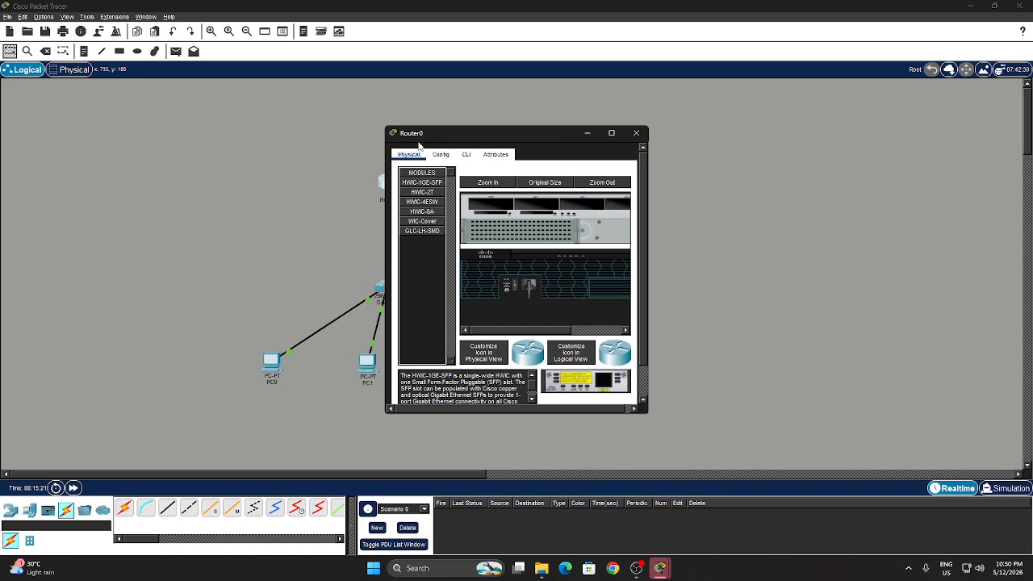
click(441, 156)
click(466, 159)
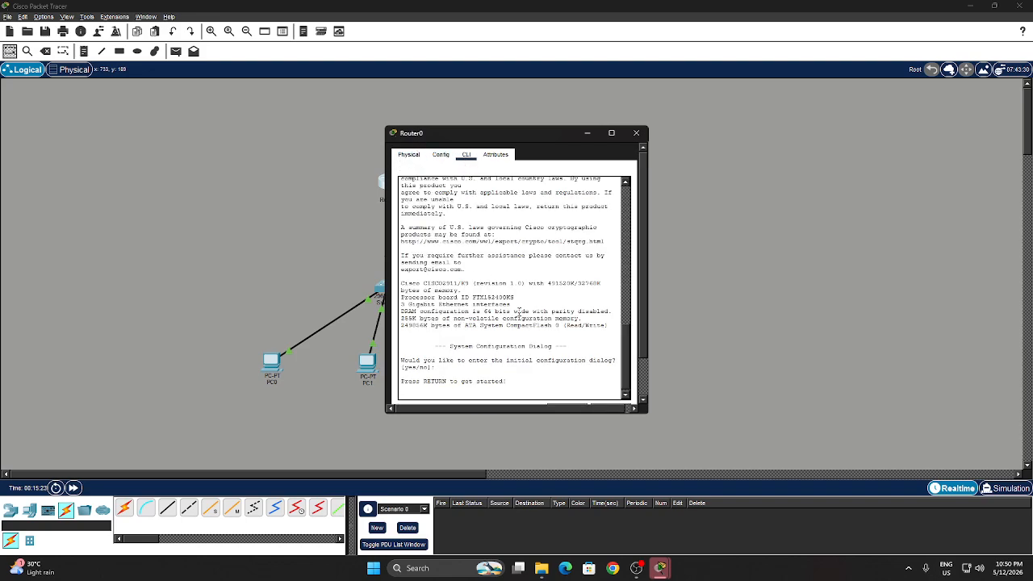
key(Return)
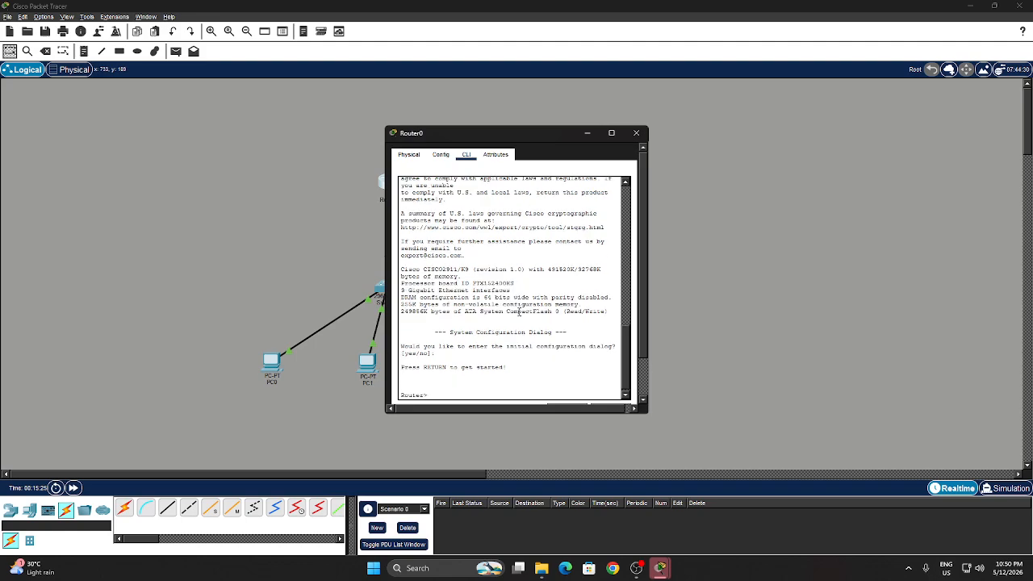
text(enable)
key(Return)
text(c)
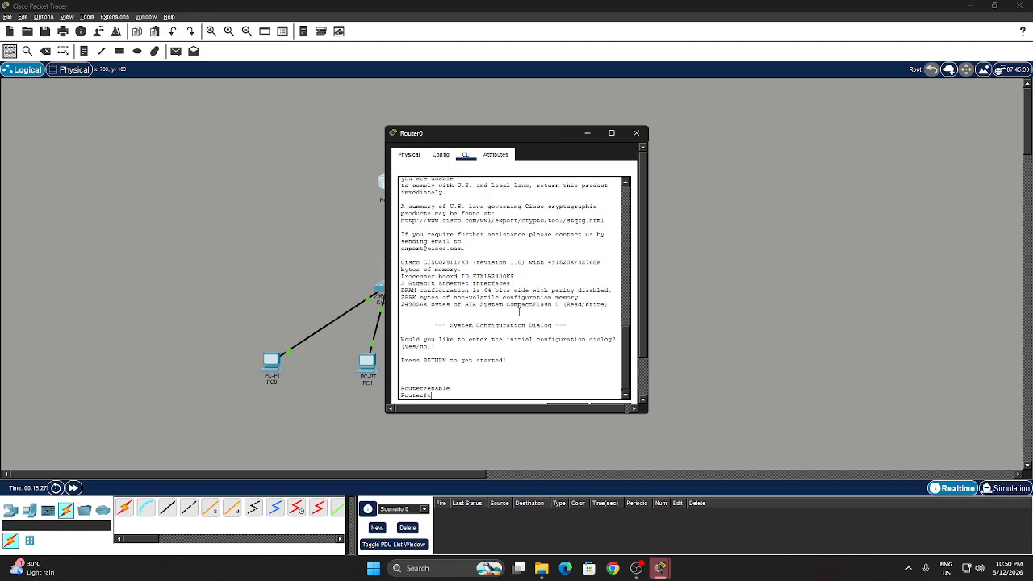
text(onfigure terminal)
key(Return)
Step: Create subinterface g0/0.10 on Router0 and set its encapsulation to dot1Q 10
text(interfa)
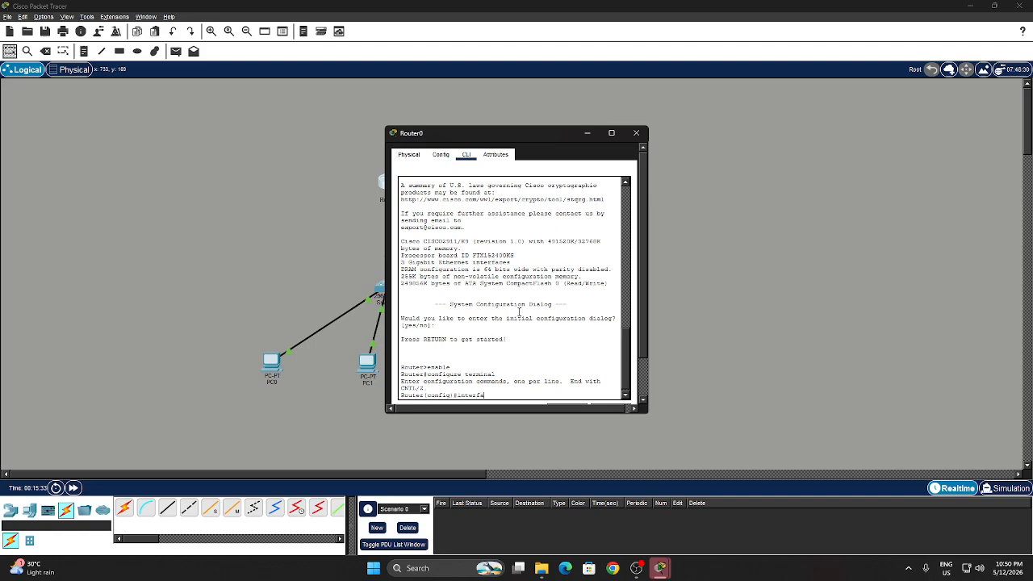
text(ce g)
text(0/0.10)
key(Return)
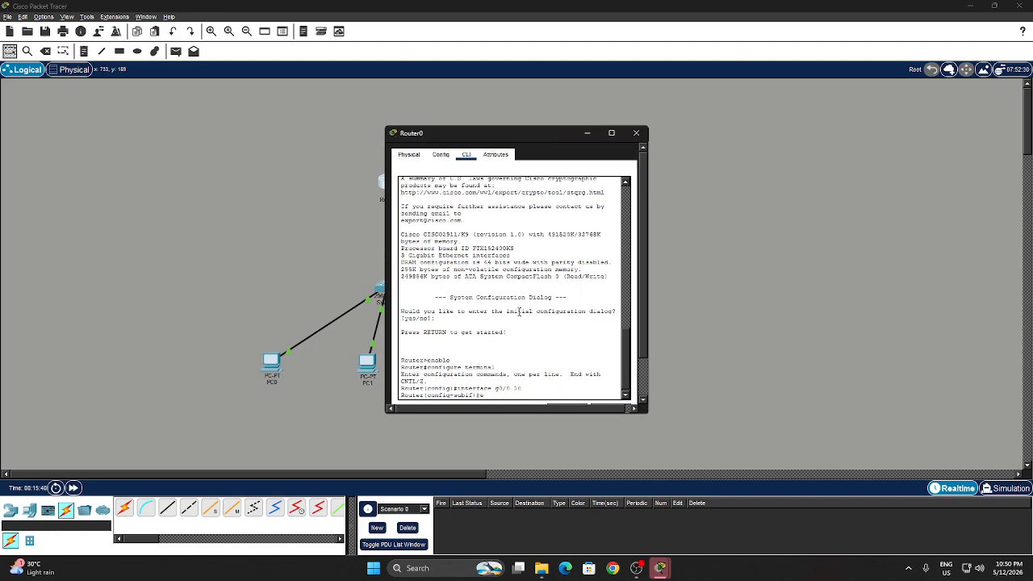
text(encapsulation)
key(BackSpace)
key(BackSpace)
key(BackSpace)
text(ion dot1Q 10)
key(Return)
Step: Assign IP address 192.168.10.1 with mask 255.255.255.0 to Router0's g0/0.10 and return to global configuration mode
text(ig-subif)#ip address)
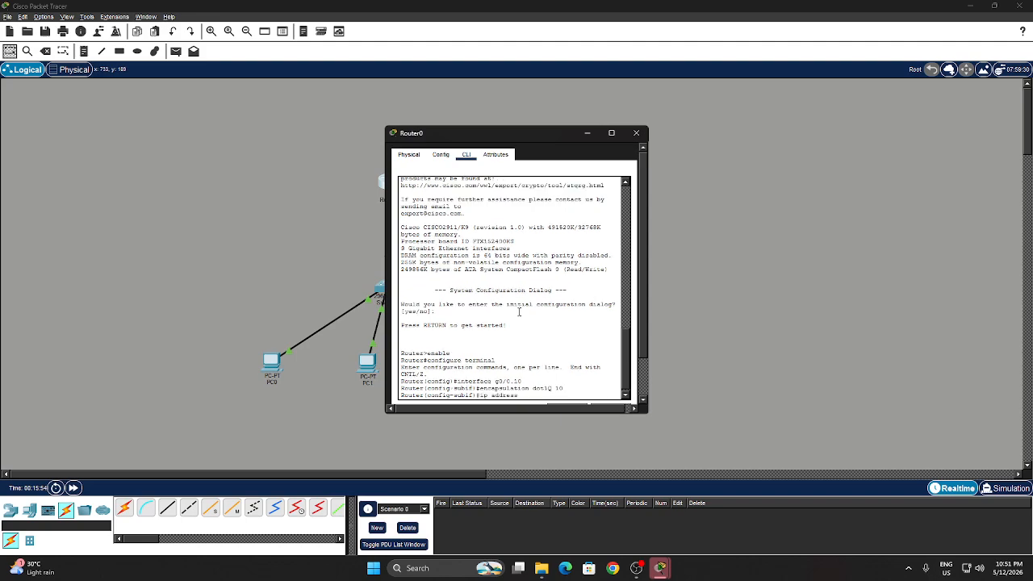
text( 192.168.10.1 255.255.255.0)
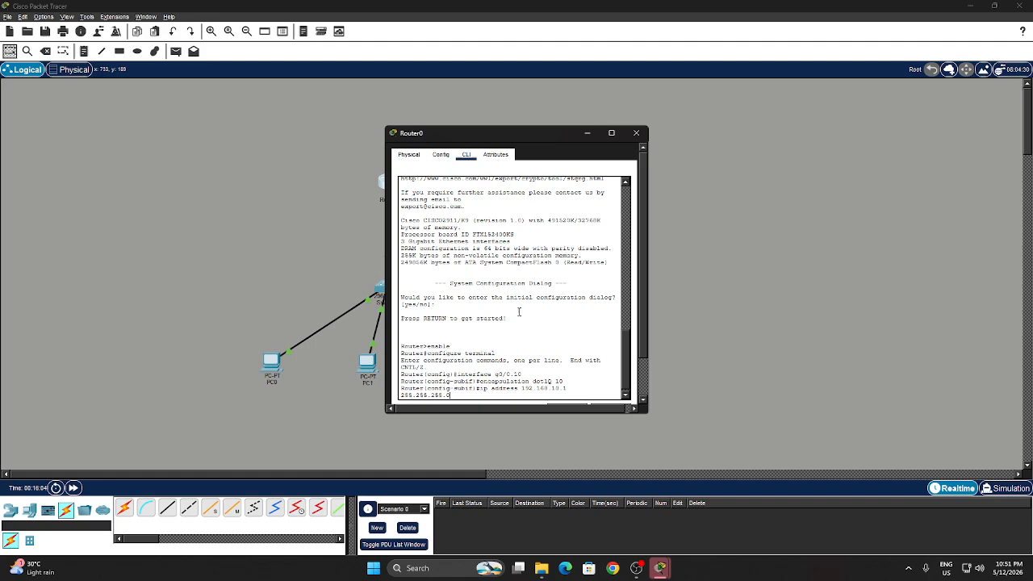
key(Return)
text(exit)
key(Return)
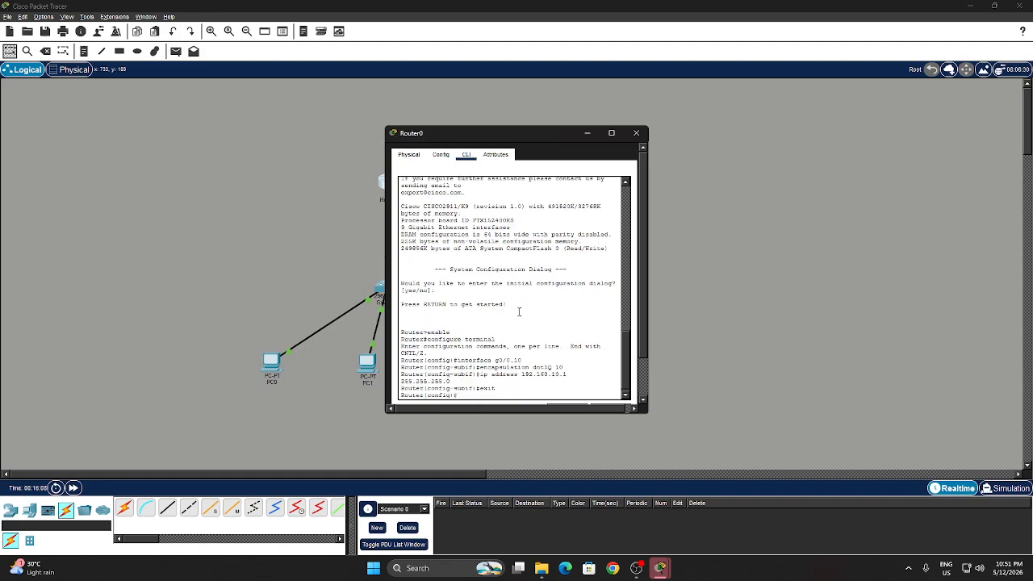
Step: Create subinterface g0/0.20 on Router0
text(interface)
text( g0)
text(/0.1)
text(0.20)
key(Return)
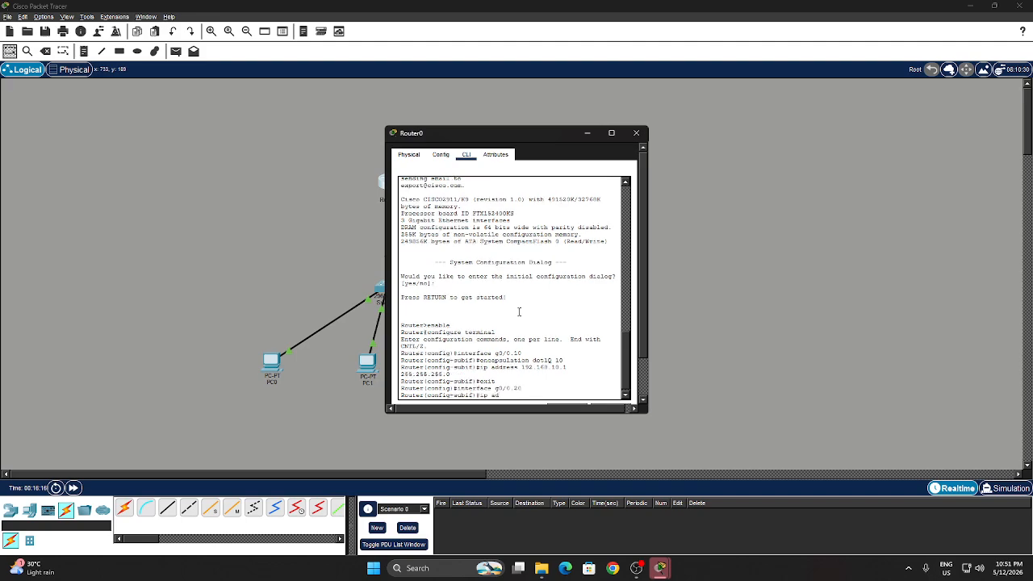
Step: Try to give Router0's g0/0.20 the IP address 192.168.20.1 255.255.255.0 and the encapsulation dot1Q 10
key(BackSpace)
text(addre)
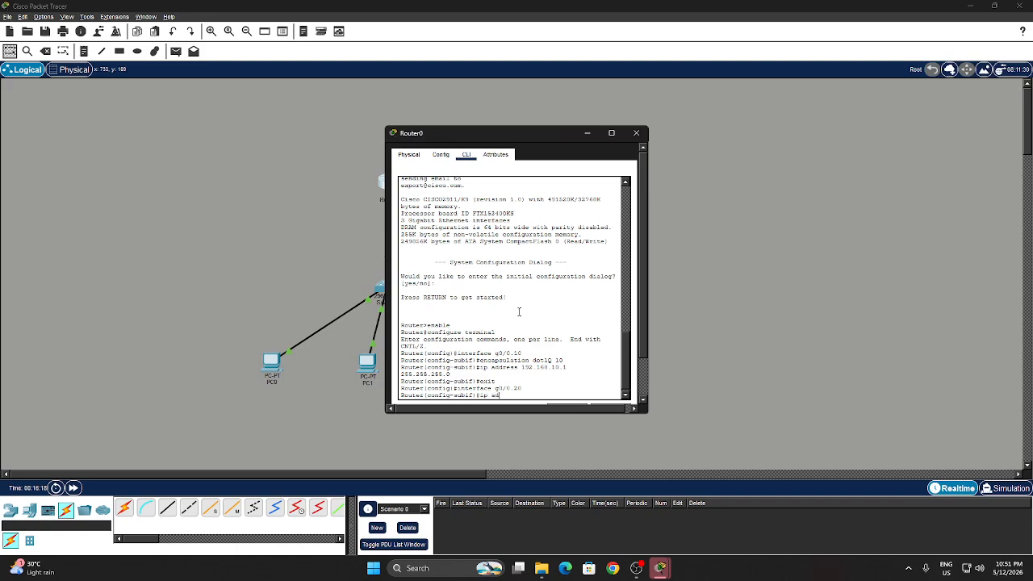
text(ss)
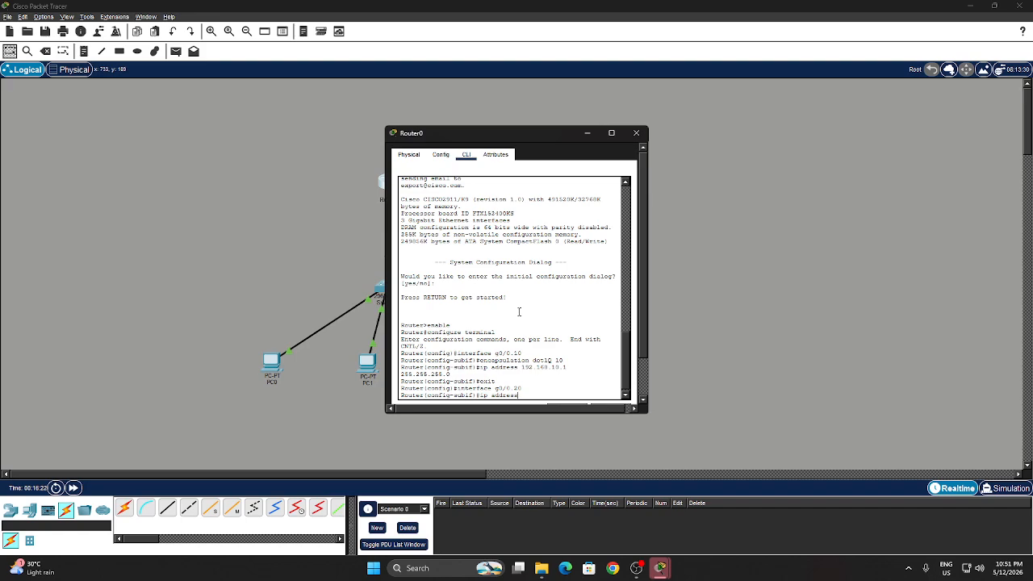
text( 192.168.20.1 255.255.255.0)
key(Return)
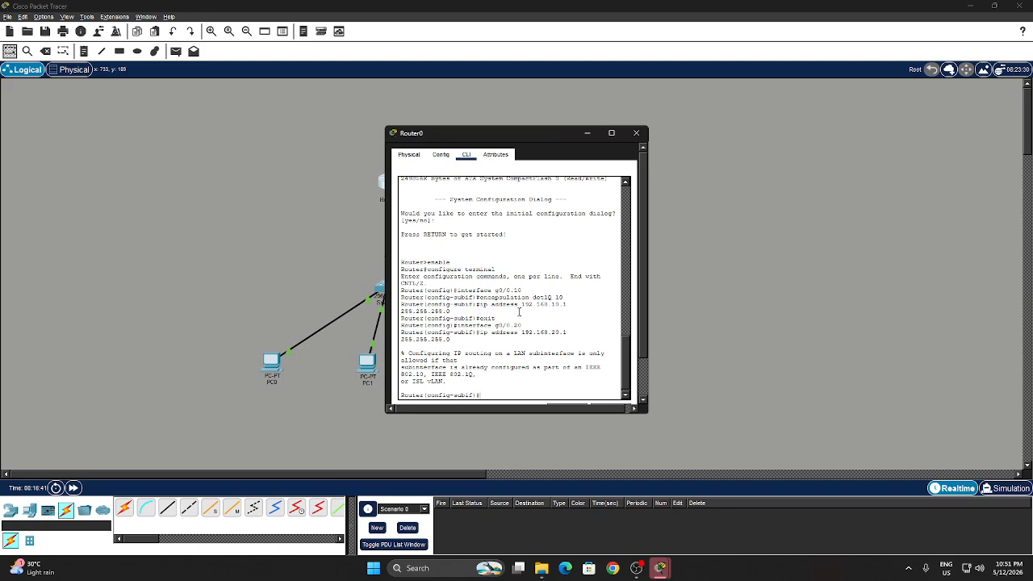
text(ncapsulation dot1Q 10)
key(Return)
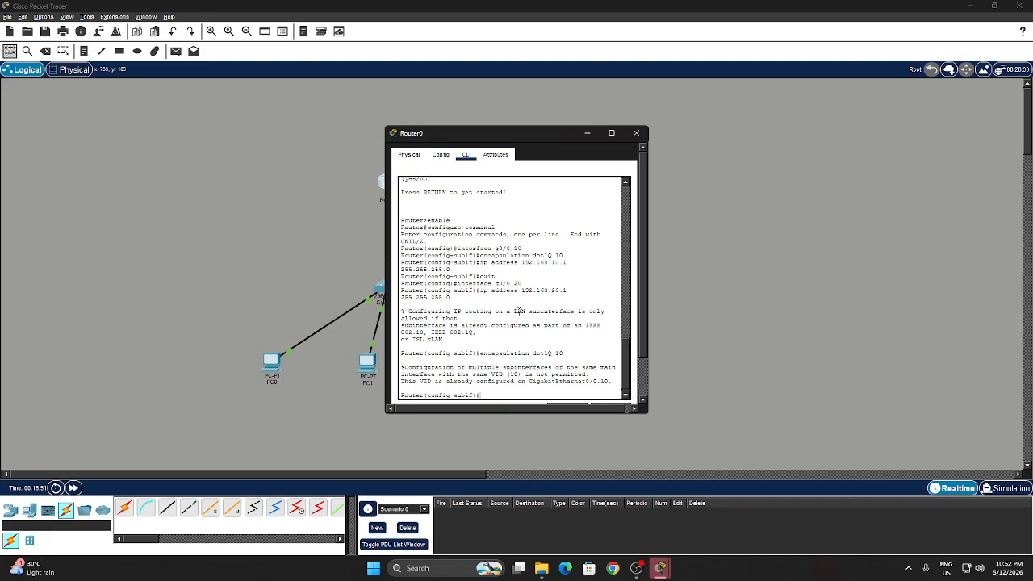
Step: Set the encapsulation of Router0's g0/0.20 to dot1Q 20 and assign it IP address 192.168.20.1 255.255.255.0
key(Up)
text(20)
key(Return)
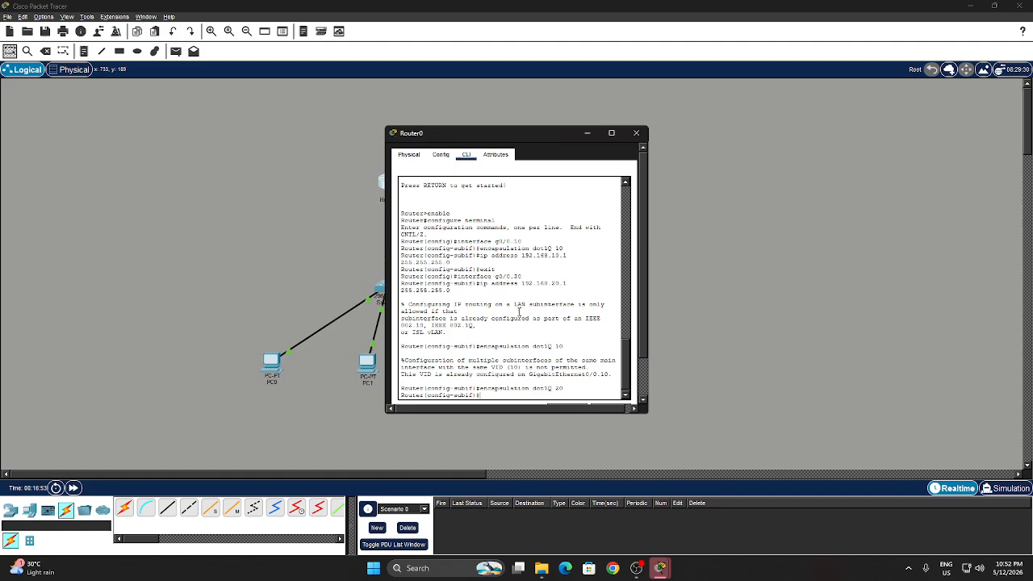
key(Up)
key(Up)
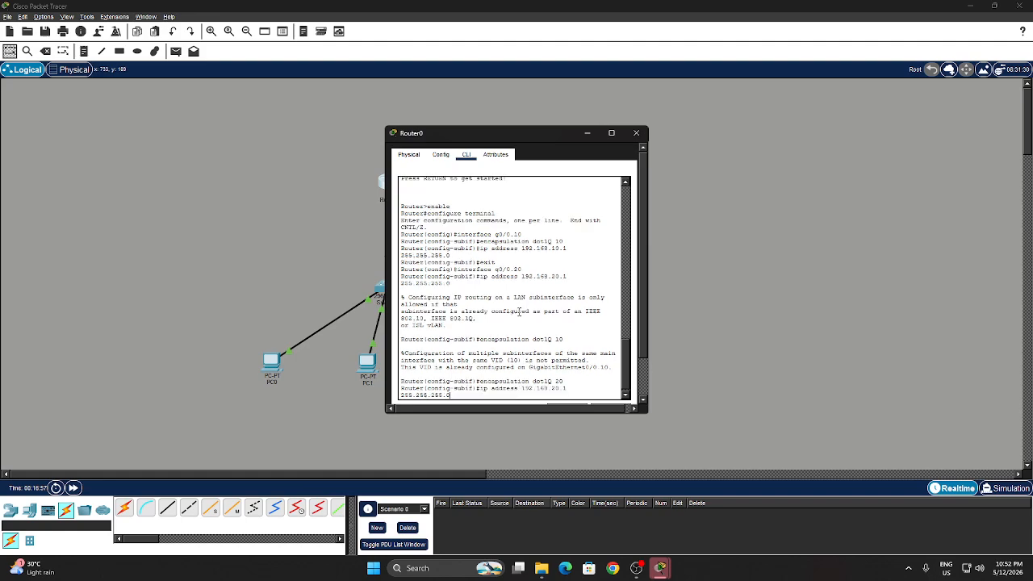
key(Return)
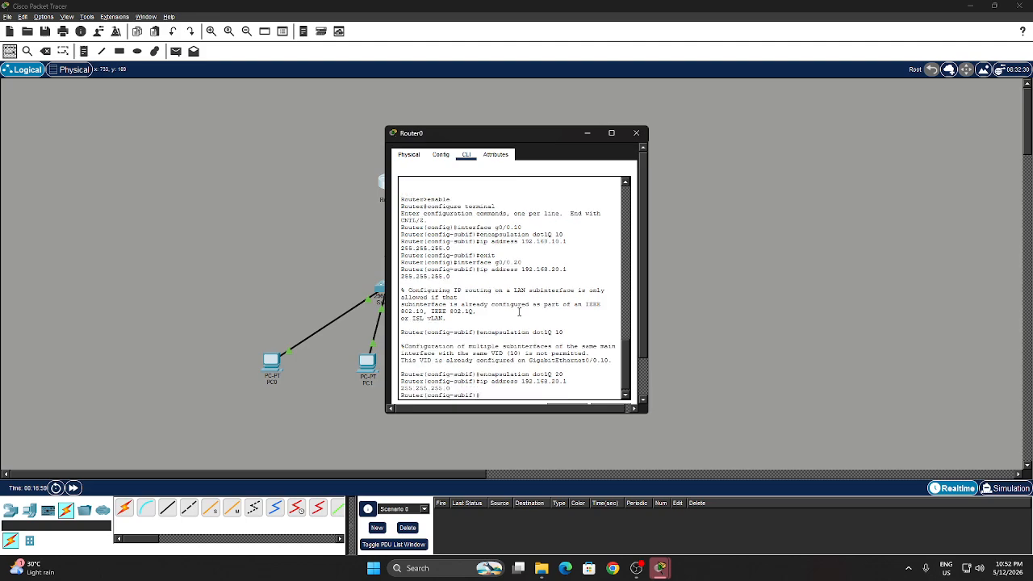
Step: Enable Router0's physical interface g0/0 with no shutdown
text(exi)
key(BackSpace)
key(BackSpace)
key(BackSpace)
text(interface)
key(Return)
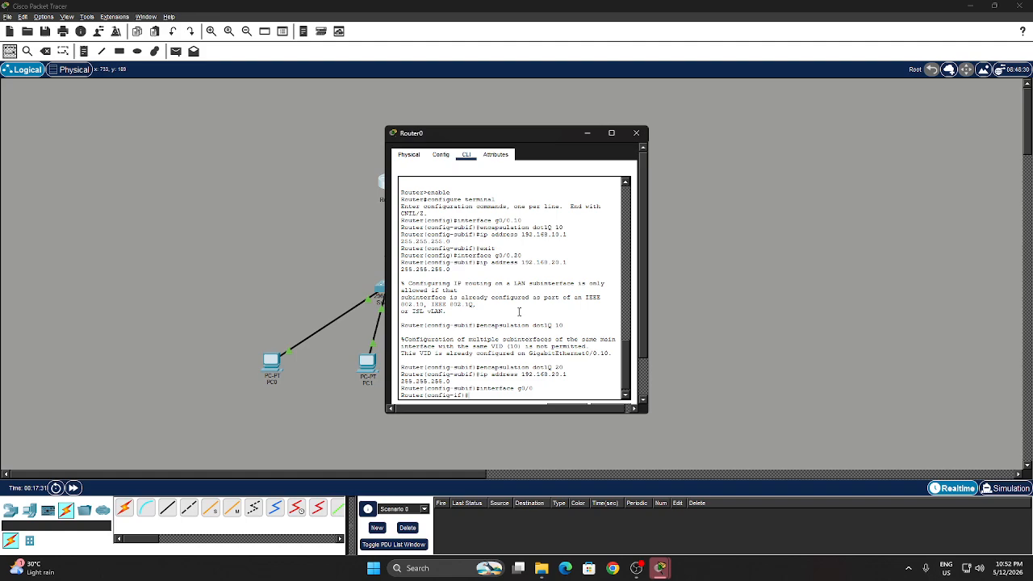
text(no shutdown)
key(Return)
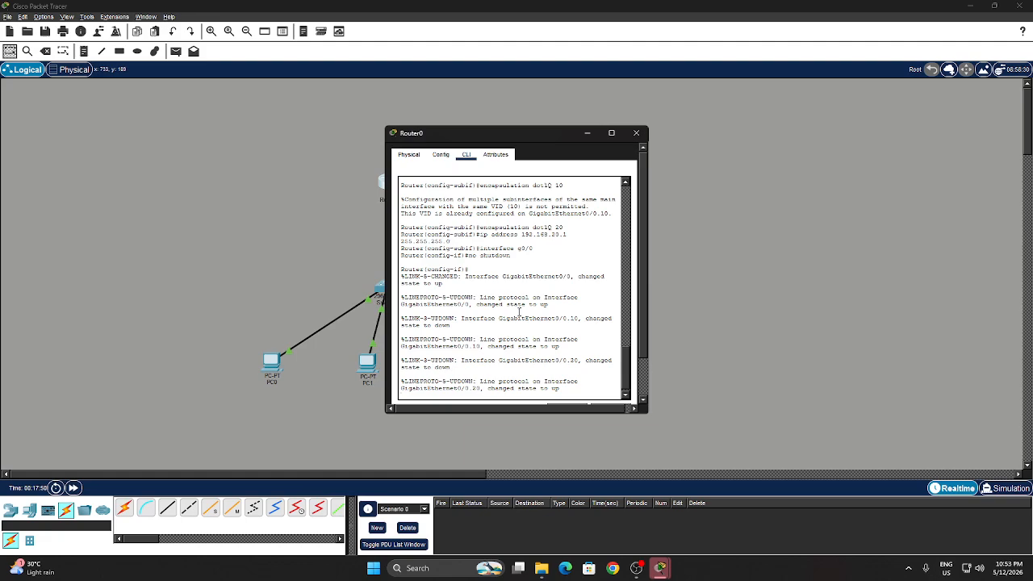
Step: Open Router1's command line, decline the initial configuration dialog, and enter global configuration mode with enable and configure terminal
click(637, 133)
click(555, 184)
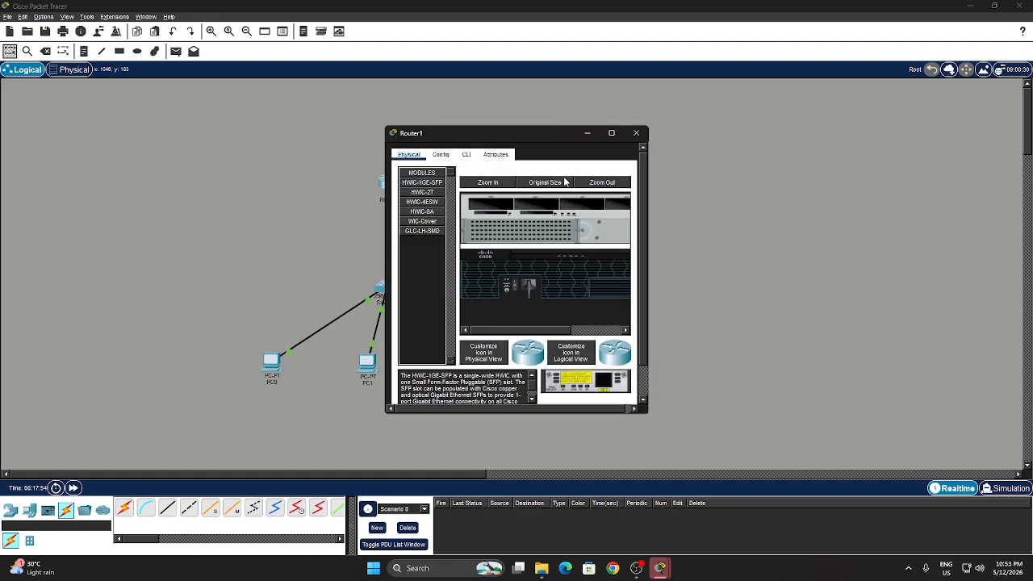
click(467, 155)
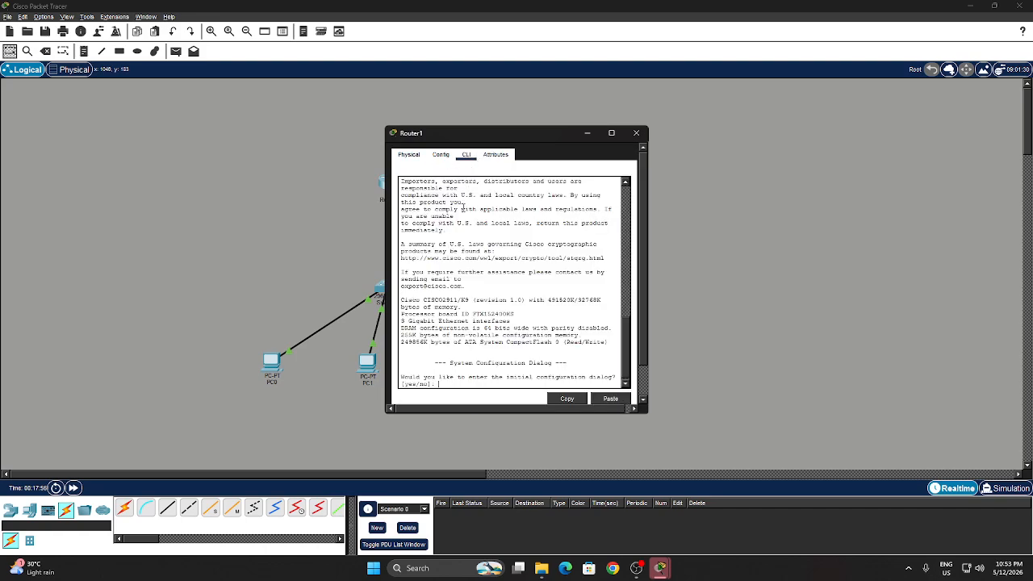
text(no)
key(Return)
key(Return)
text(ena)
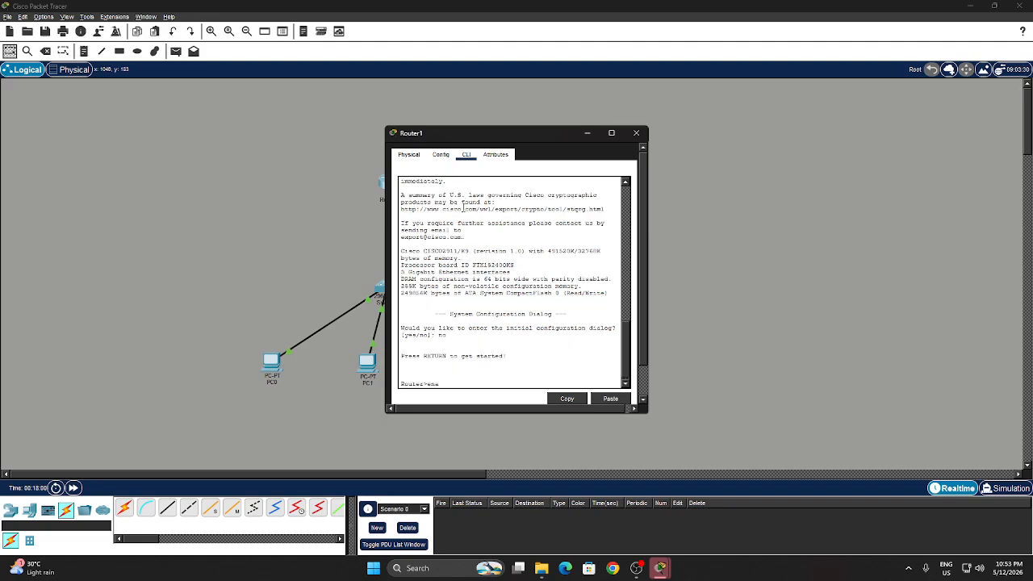
text(ble)
key(Return)
text(configu)
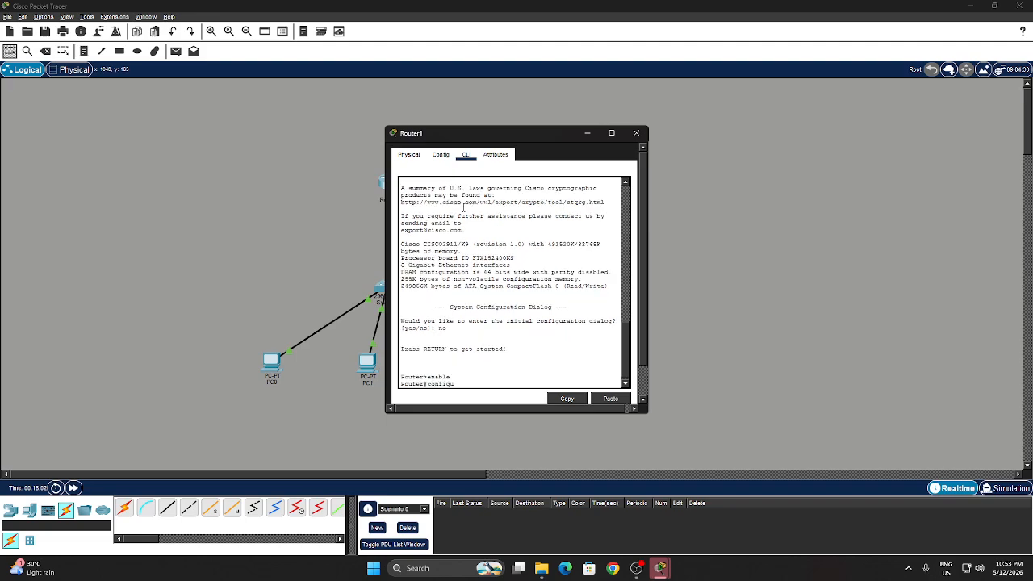
text(re terminal)
key(Return)
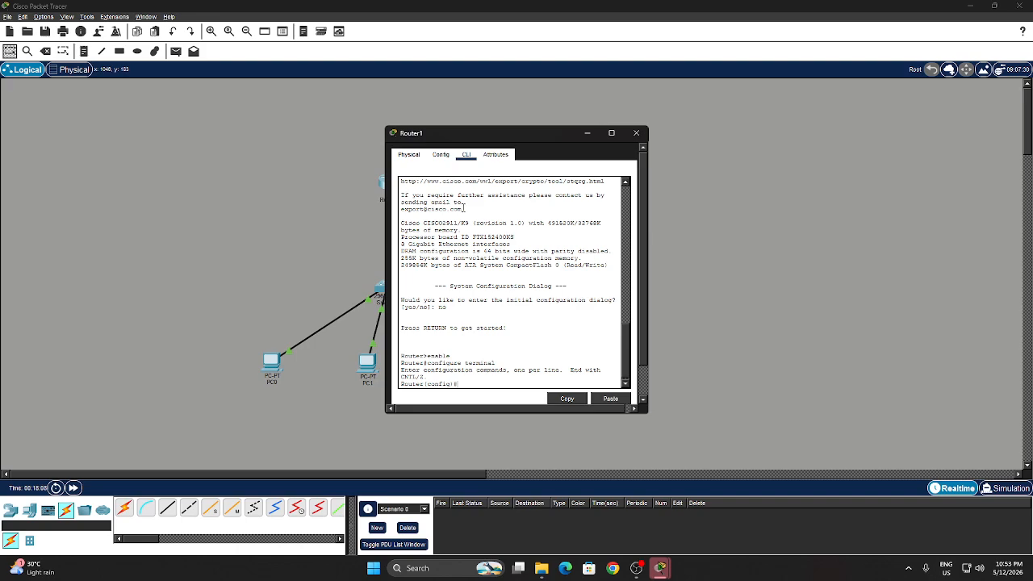
Step: Create Router1's subinterface g0/0.10 with encapsulation dot1Q 10 and IP address 192.168.30.1 255.255.255.0, and exit to global configuration mode
text(interface g0/0.10)
key(Return)
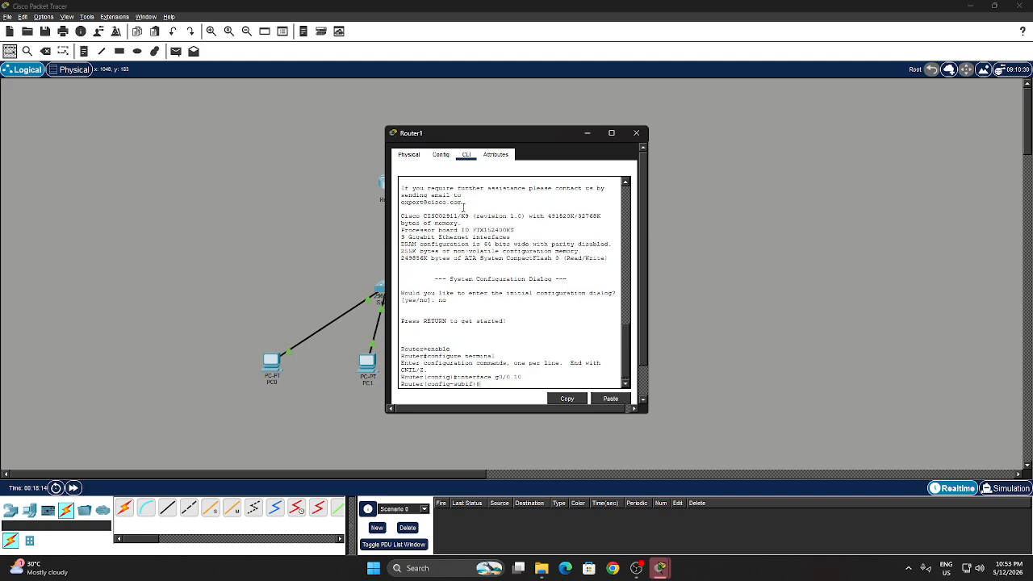
text(encaps)
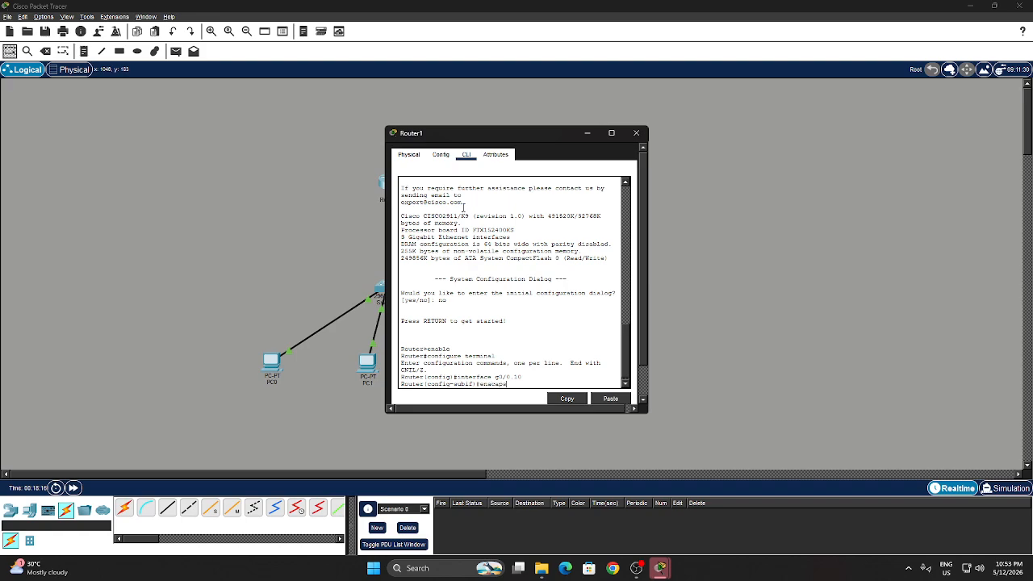
text(ulation dot1Q 1)
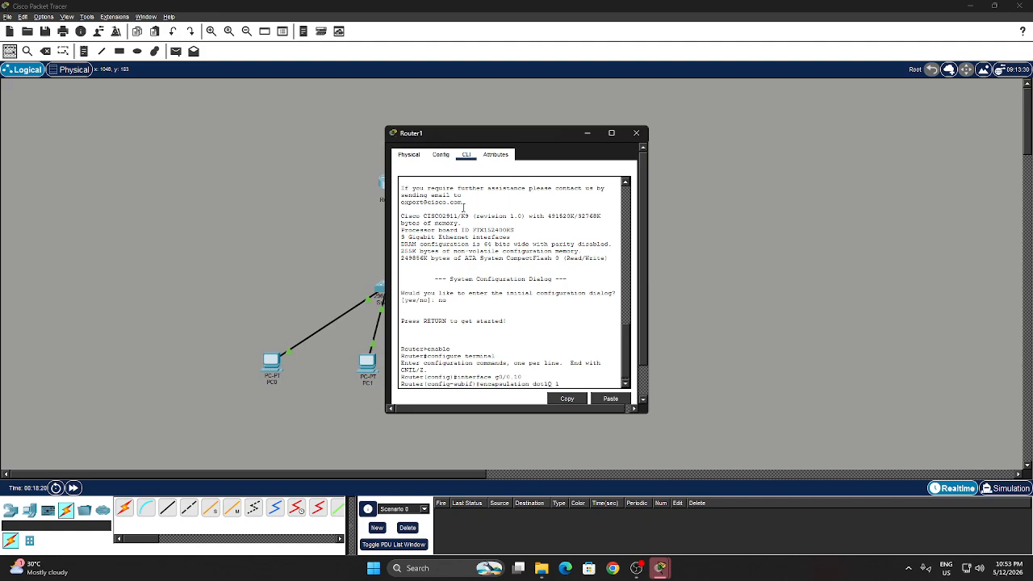
text(0)
key(Return)
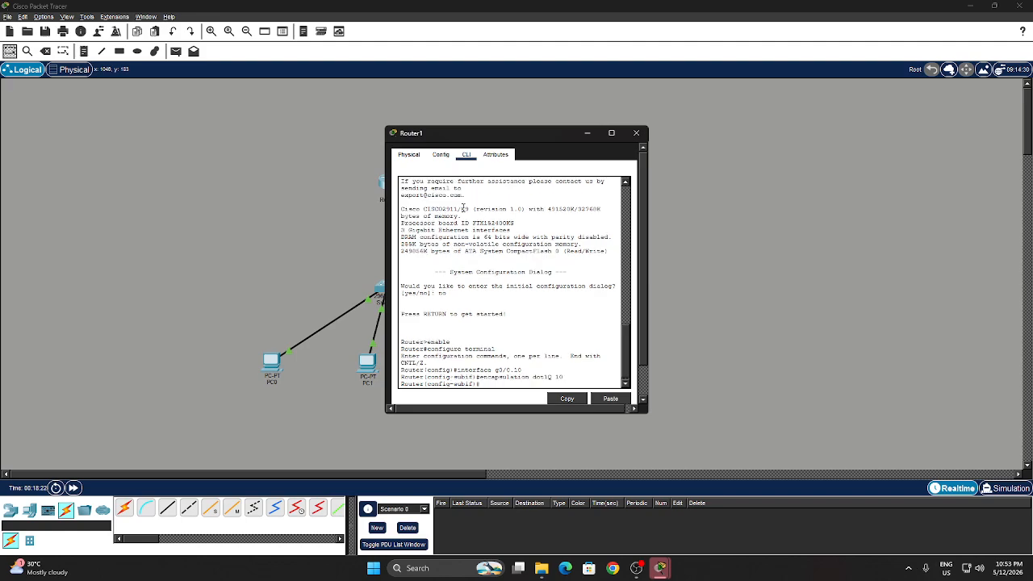
text(ip address 192.168.30.1 255.255.255.0)
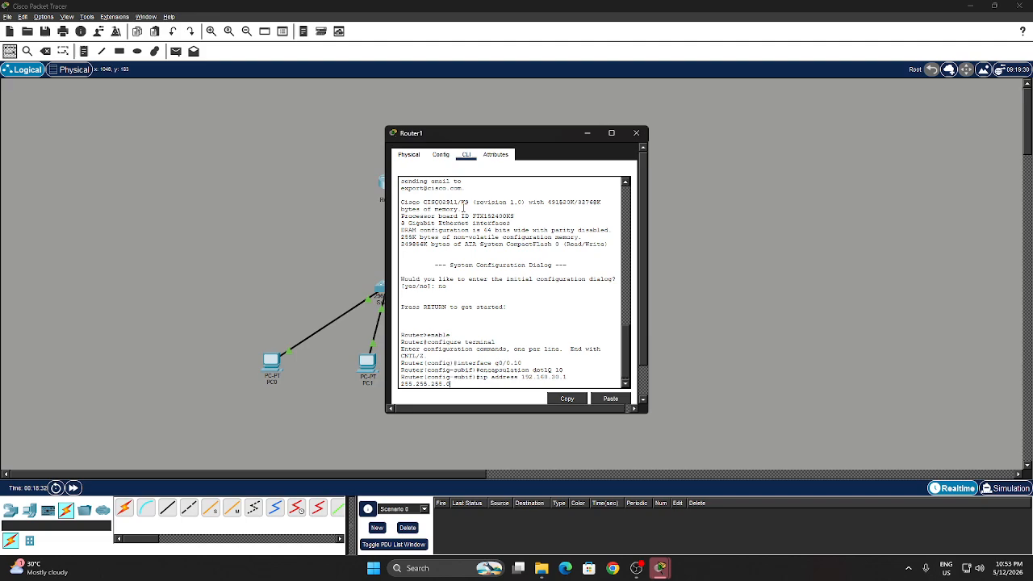
key(Return)
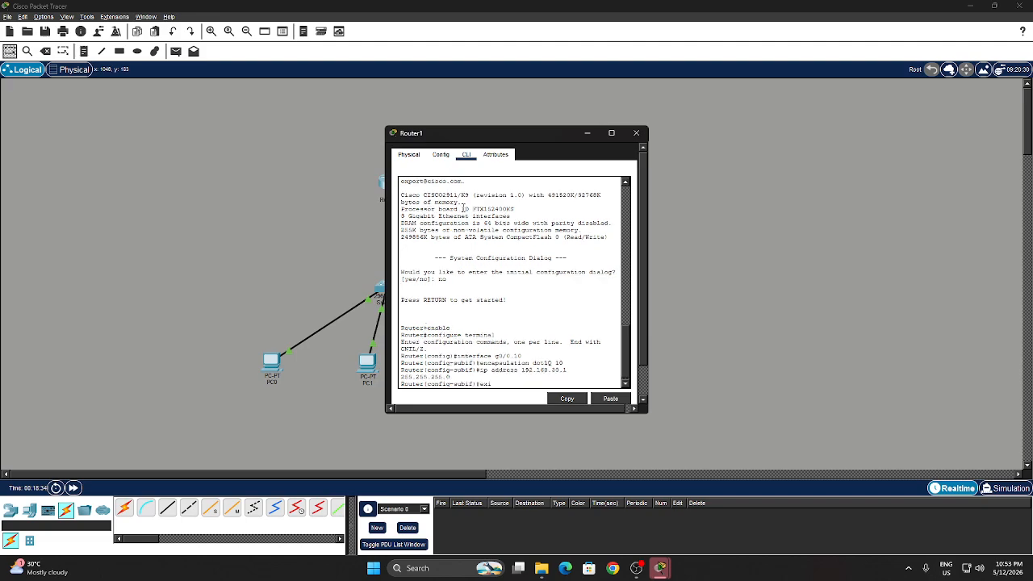
text(exit)
key(Return)
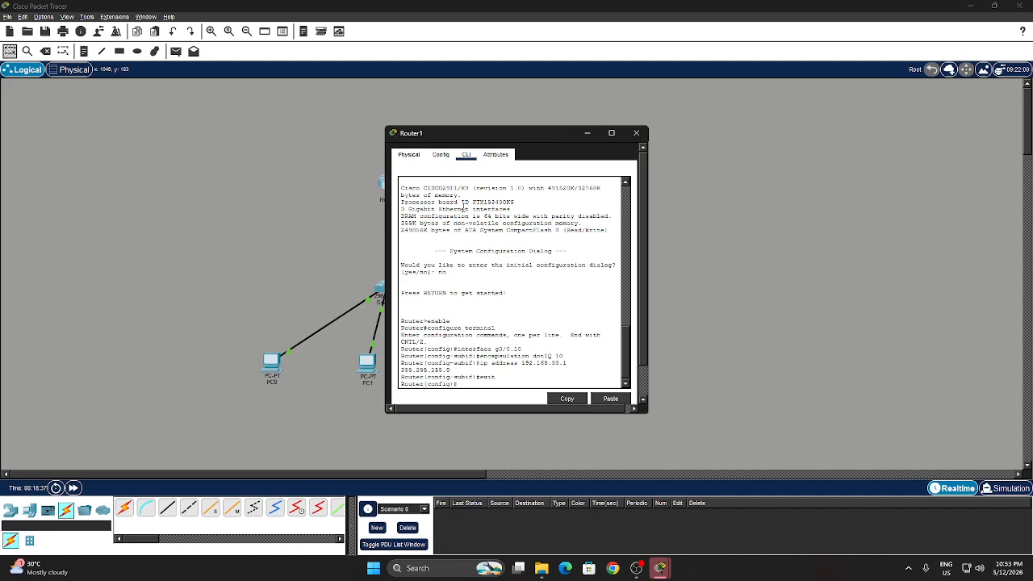
Step: Create Router1's subinterface g0/0.20 with encapsulation dot1Q 20 and IP address 192.168.40.1 255.255.255.0
text(interface g0/0.20)
key(Return)
text(enca)
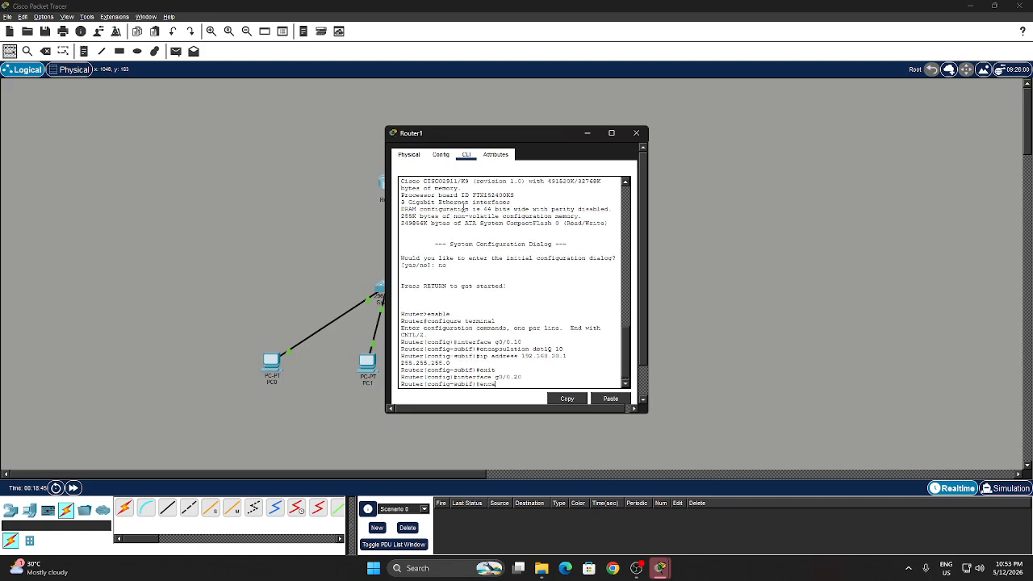
text(psulation dot1Q 20)
key(Return)
text(ip add)
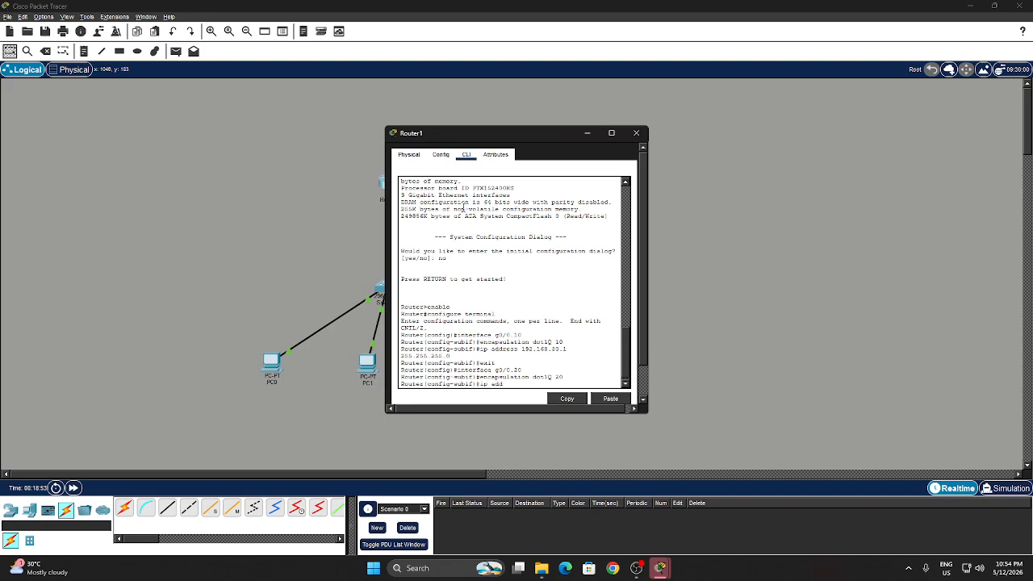
text(ress 192.168.40.1 255.255.255.0)
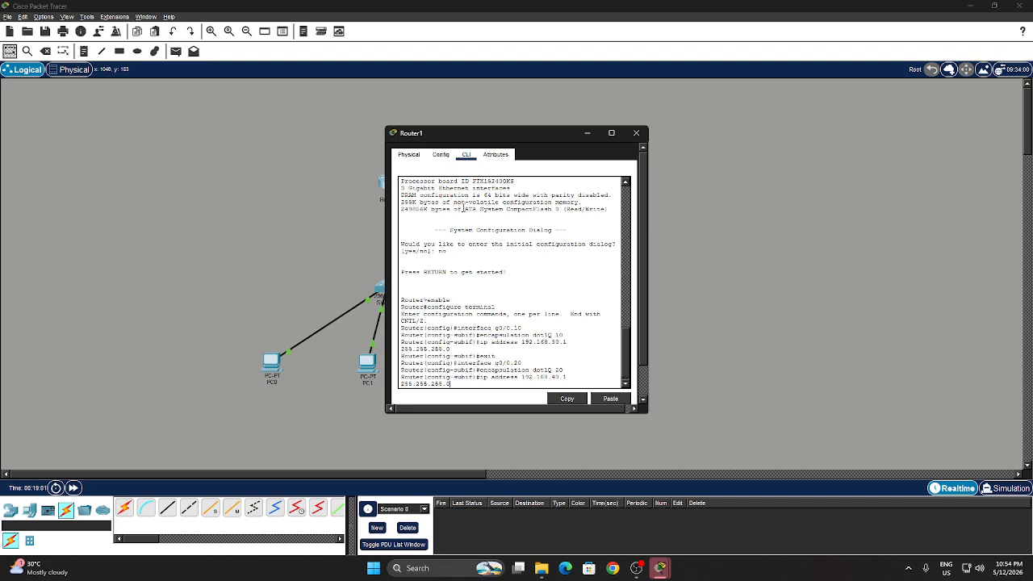
key(Return)
Step: Enable Router1's physical interface g0/0 with no shutdown and close the router's window
text(interfa)
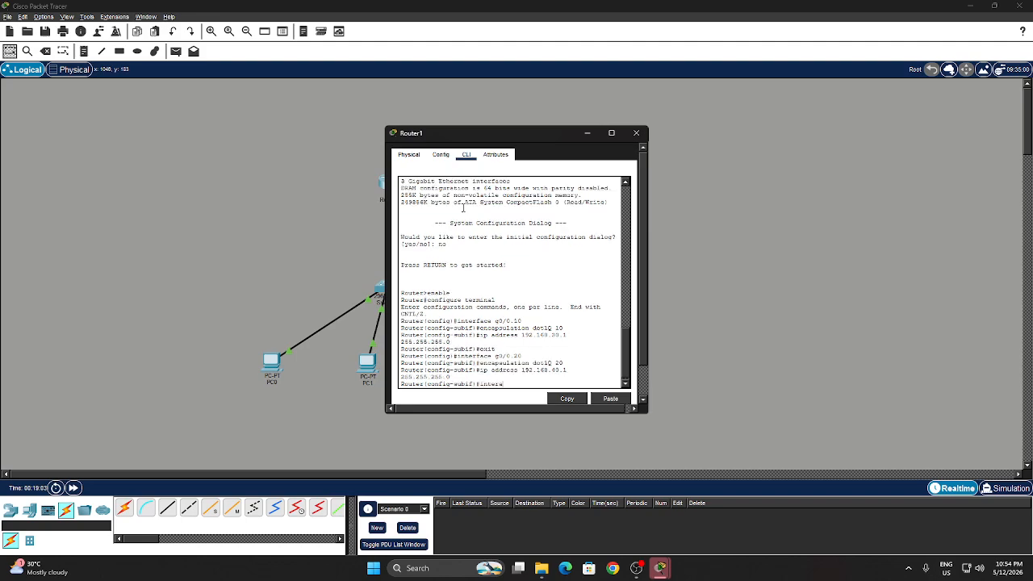
text(ce)
text(g0/0)
key(Return)
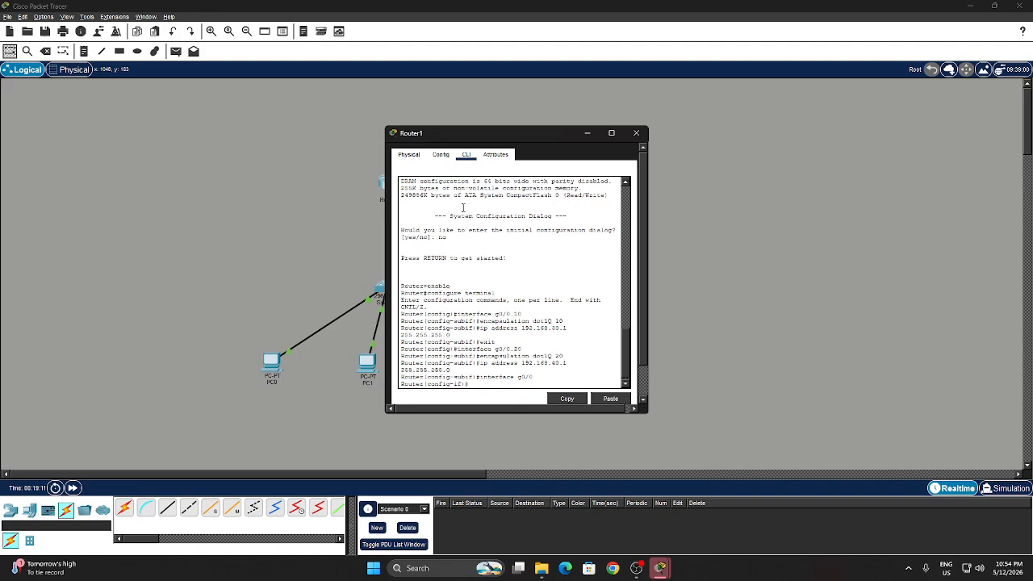
text(no shutdown)
key(Return)
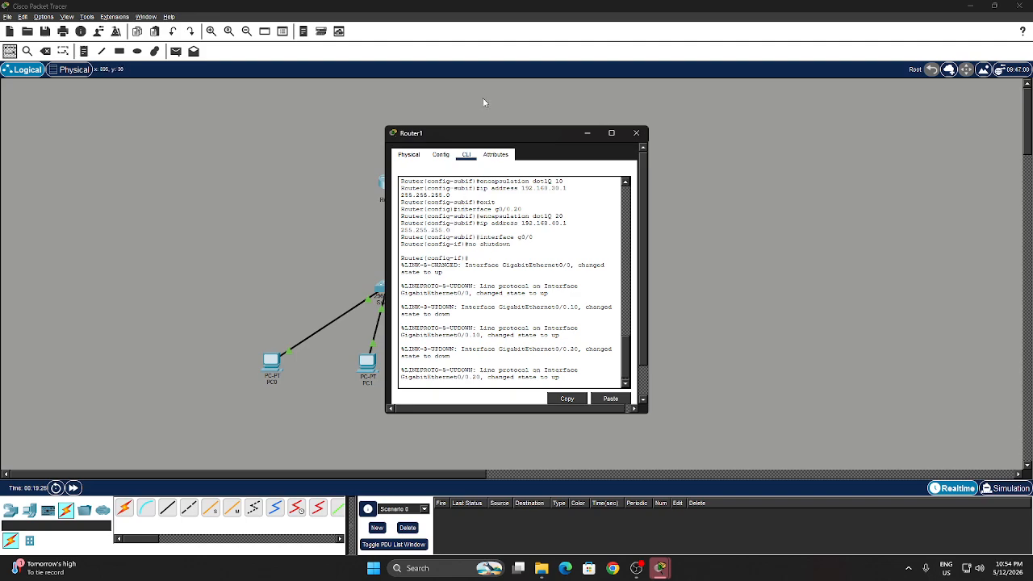
click(636, 132)
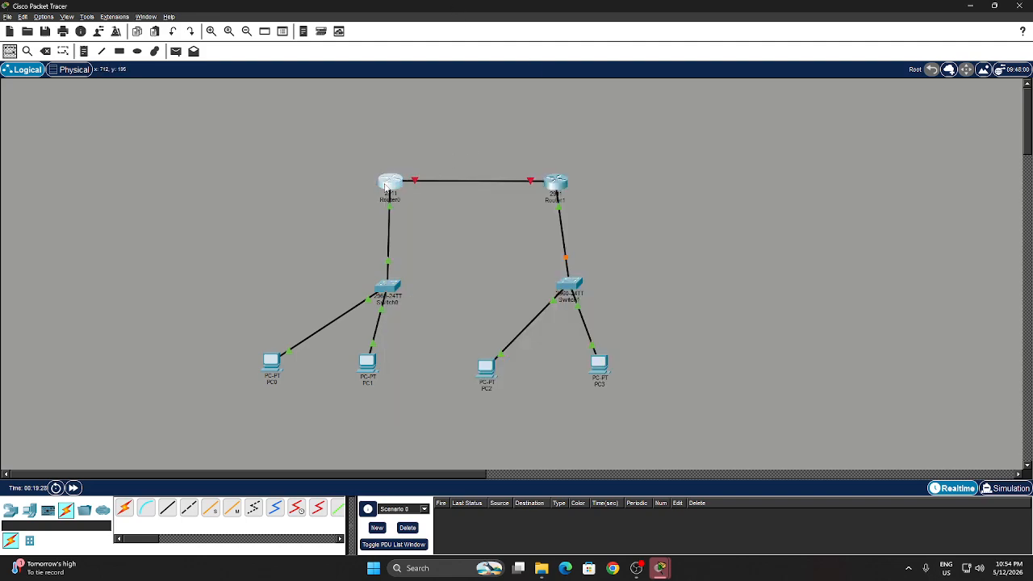
Step: In Router0's command line, assign IP address 10.0.0.1 255.255.255.252 to interface g0/1
click(390, 184)
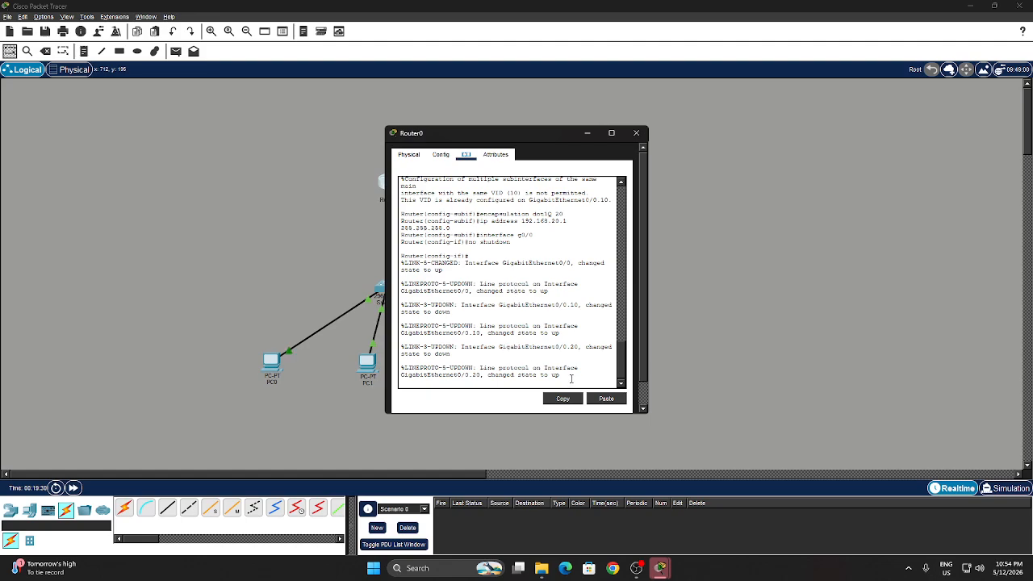
key(Return)
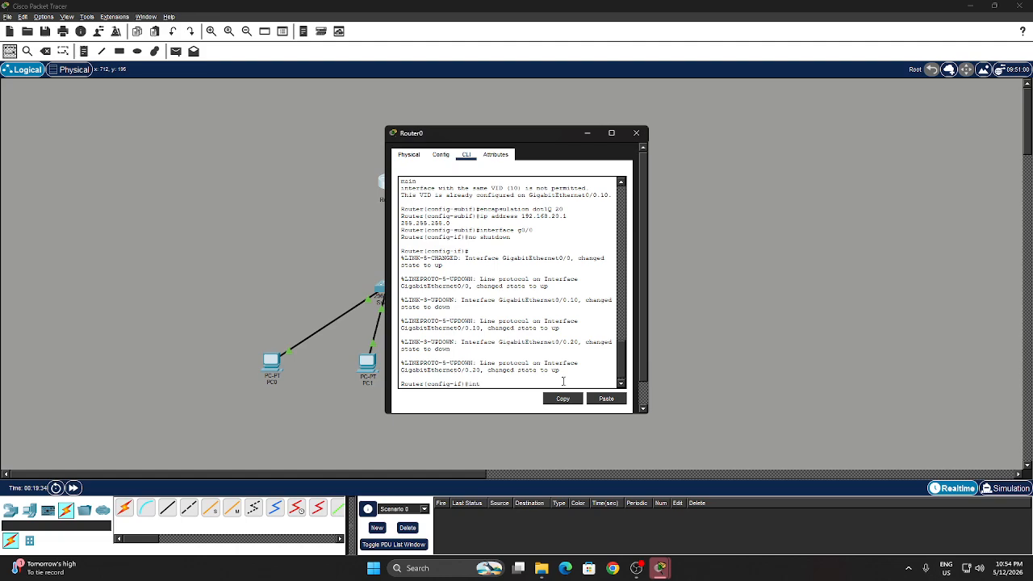
text(interface g0.1/1)
key(Return)
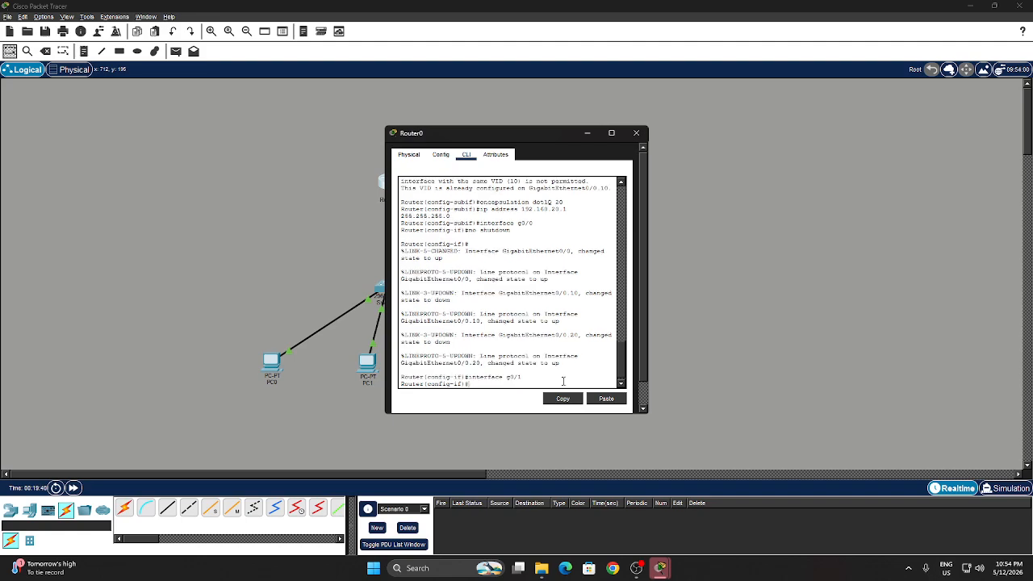
text(ip add)
text(ress 192)
key(BackSpace)
key(BackSpace)
key(BackSpace)
key(BackSpace)
text(10)
text(10.)
text(0.0.0)
text( 255.255.25)
key(Return)
Step: Enable Router0's interface g0/1 with no shutdown
text(no shu)
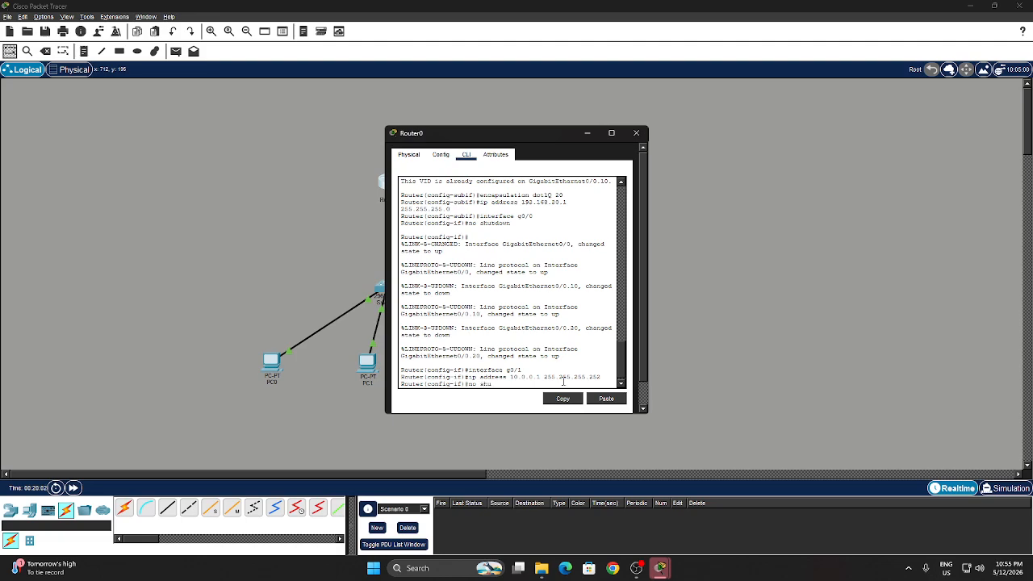
text(tdown)
key(Return)
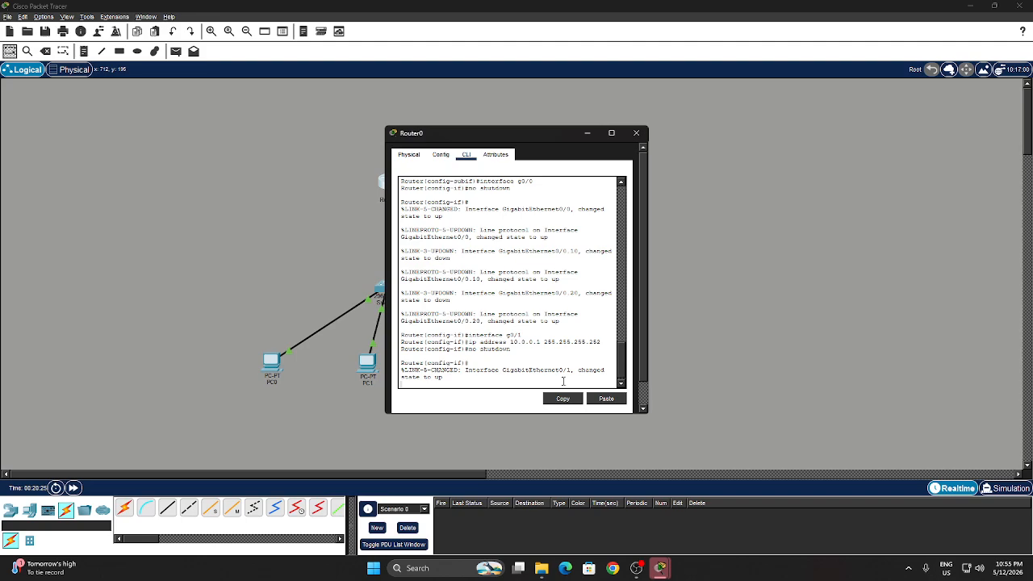
key(alt+Tab)
key(alt+Tab)
key(alt+Tab)
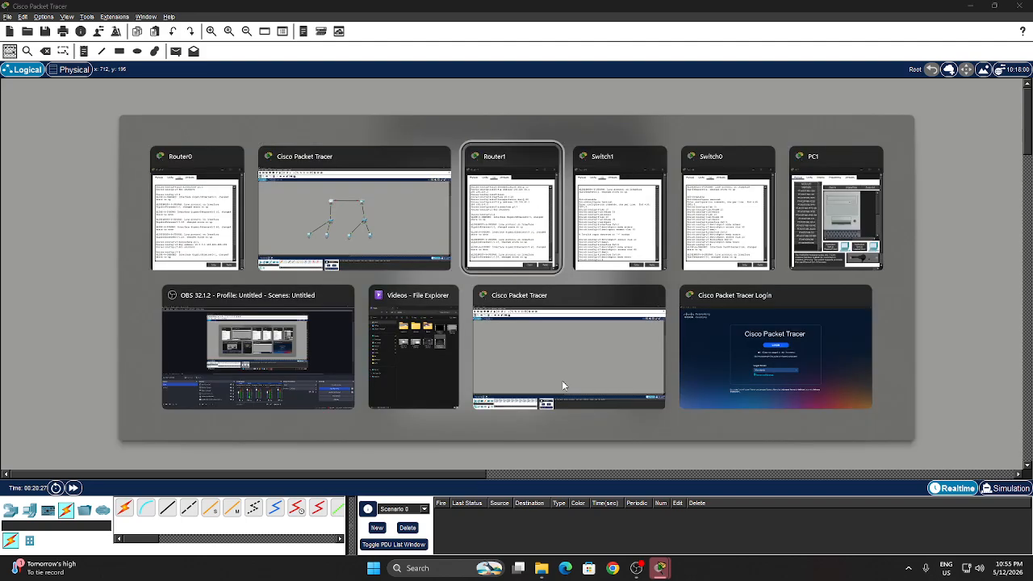
key(alt+Tab)
key(alt+Tab)
key(alt+Tab)
key(alt+Tab)
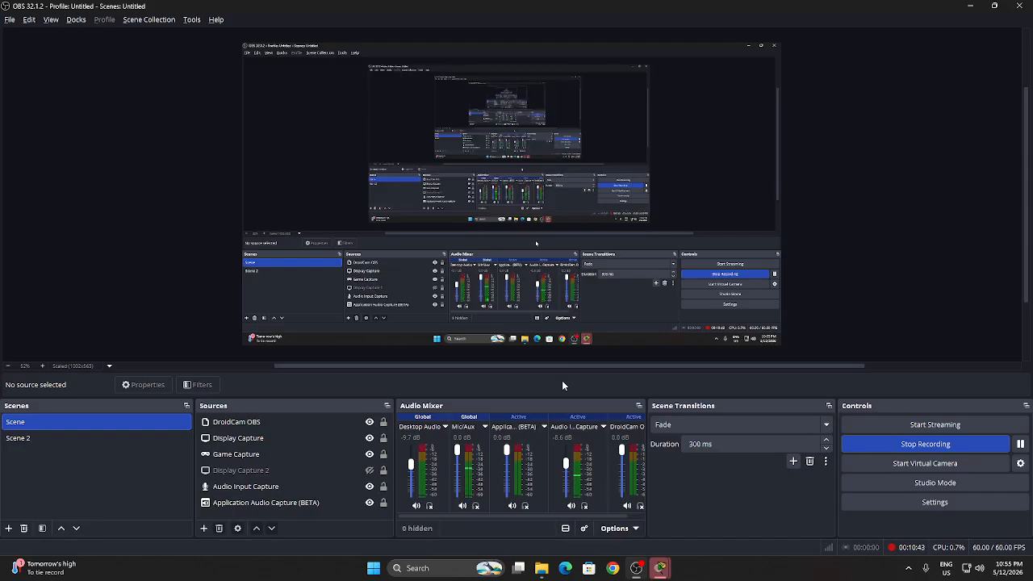
Step: Return to the Cisco Packet Tracer topology and assign IP address 10.0.0.2 255.255.255.252 to Router1's interface g0/1
key(alt+Tab)
key(alt+Tab)
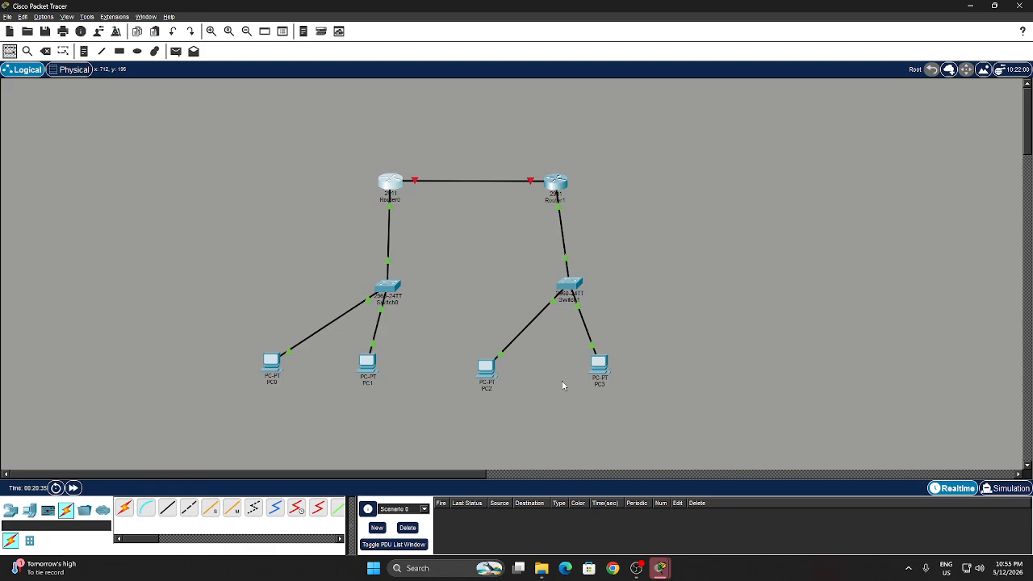
click(556, 191)
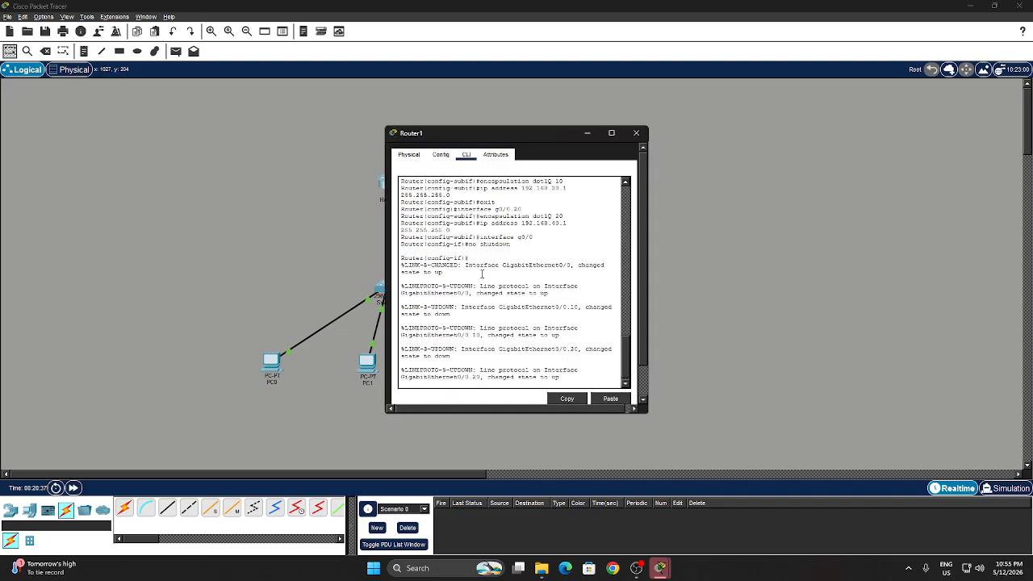
key(Return)
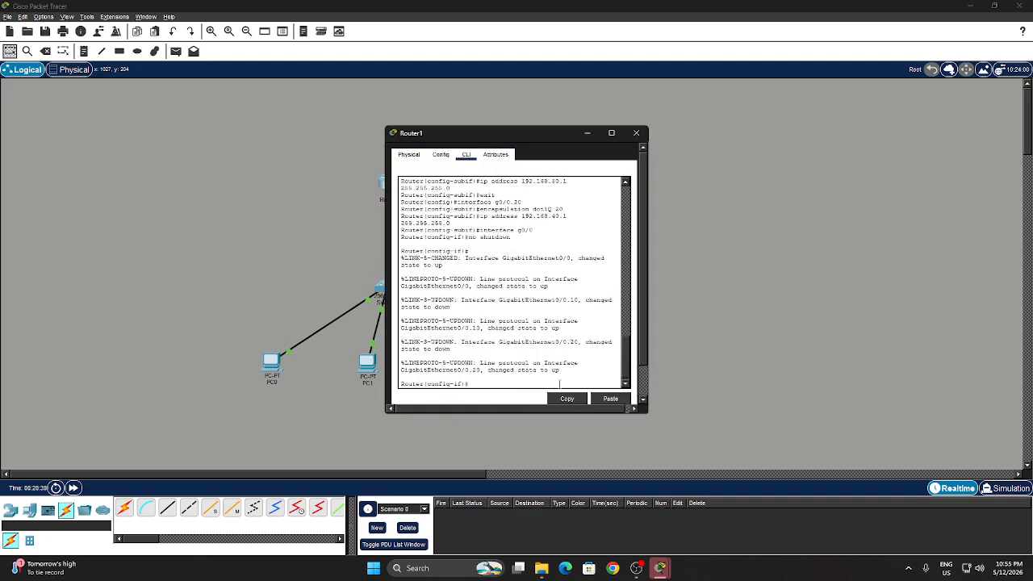
text(interface g0/1)
key(Return)
text(ip addres)
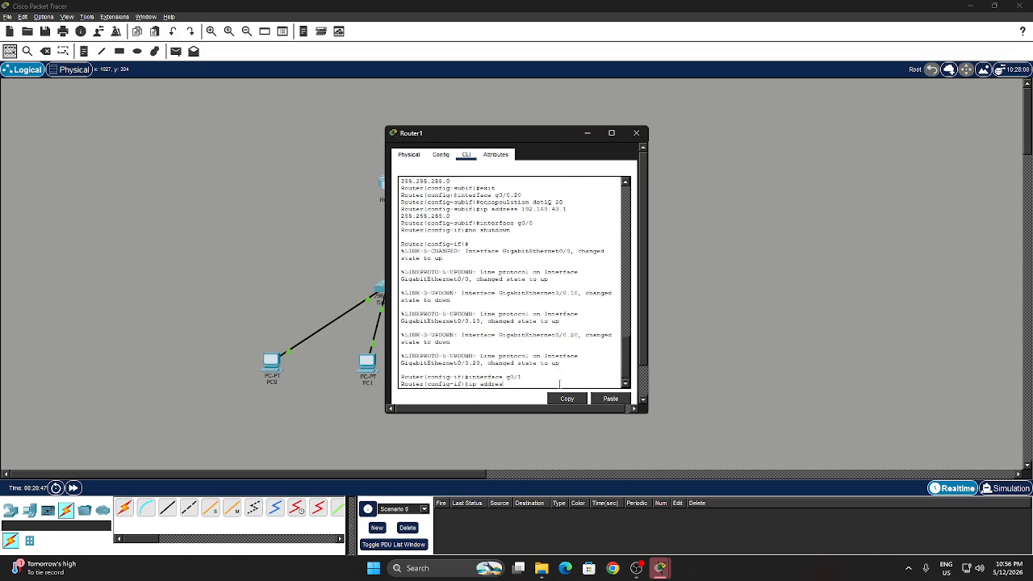
text(s 10.0.0.2 255.255.255.252)
key(Return)
Step: Enable Router1's interface g0/1 with no shutdown and minimize the router's window
text(no sh)
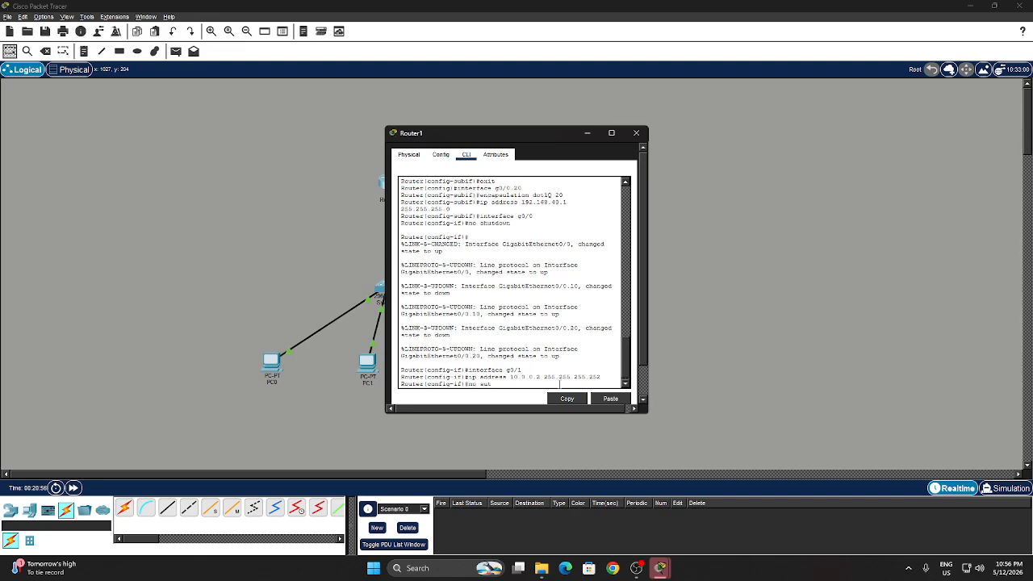
text(hutdown)
key(Return)
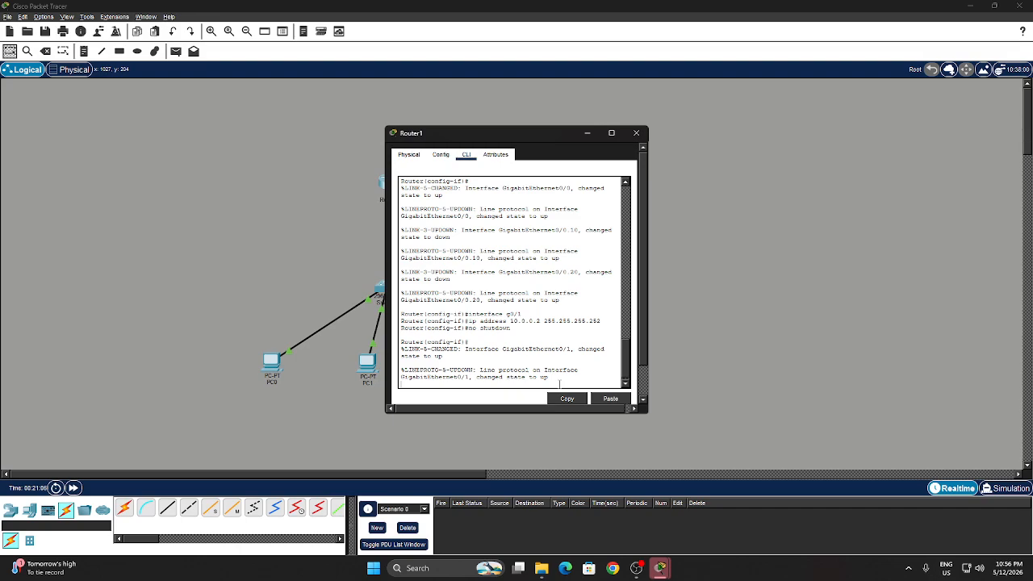
click(587, 133)
Step: Start RIP routing on Router0 with version 2 and no auto-summary
click(392, 180)
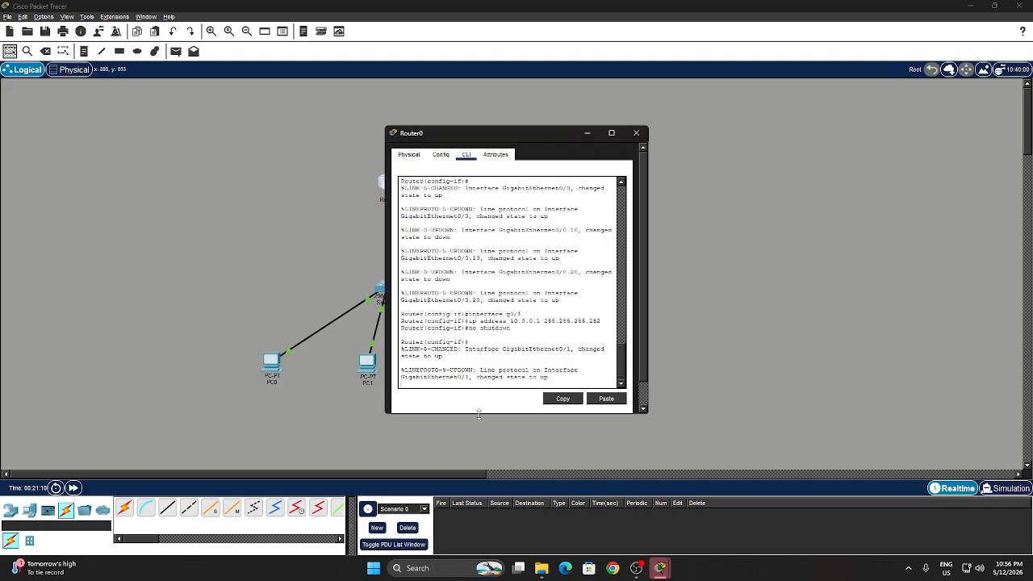
key(Return)
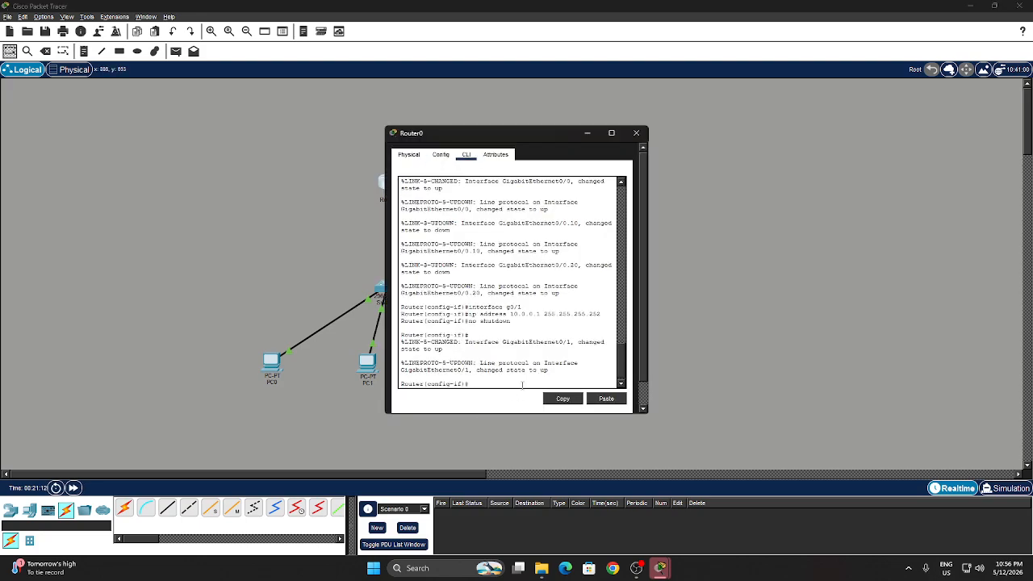
text(router rip)
key(Return)
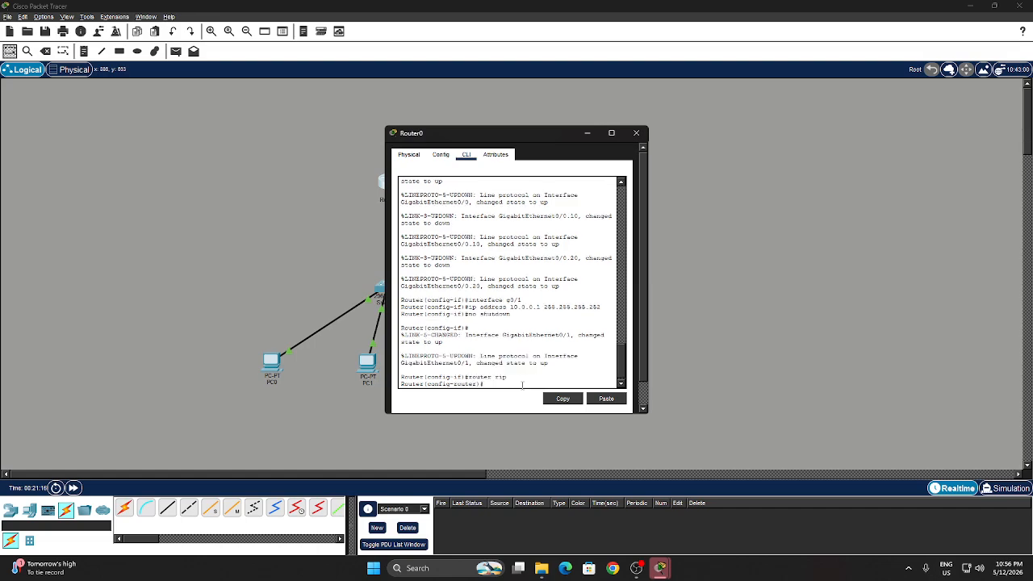
text(version 2)
key(Return)
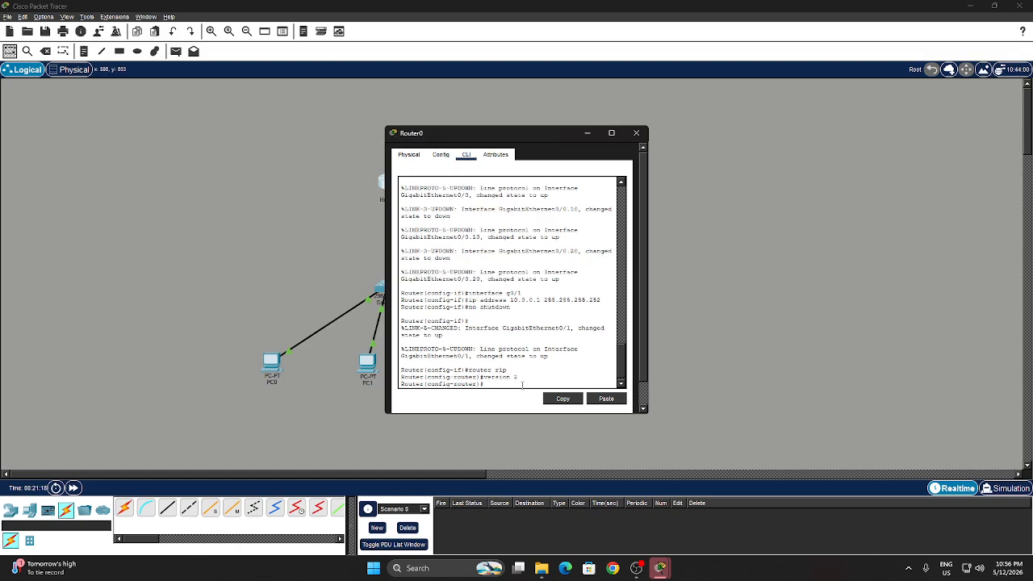
text(no auto-summary)
key(Return)
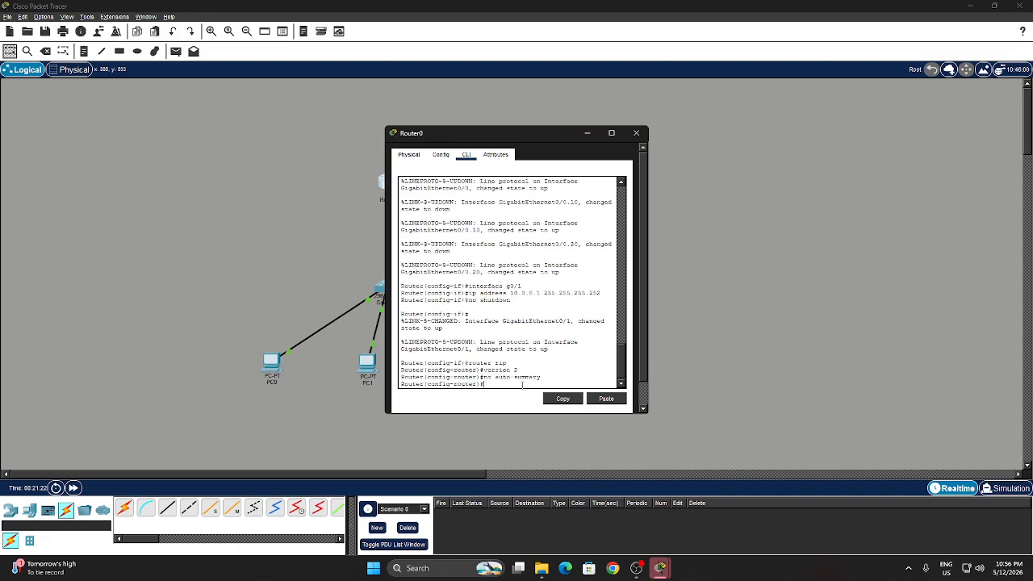
Step: Add the networks 192.168.10.0, 192.168.20.0 and 10.0.0.0 to Router0's RIP configuration
text(network 192.168.10.0)
key(Return)
text(network 19)
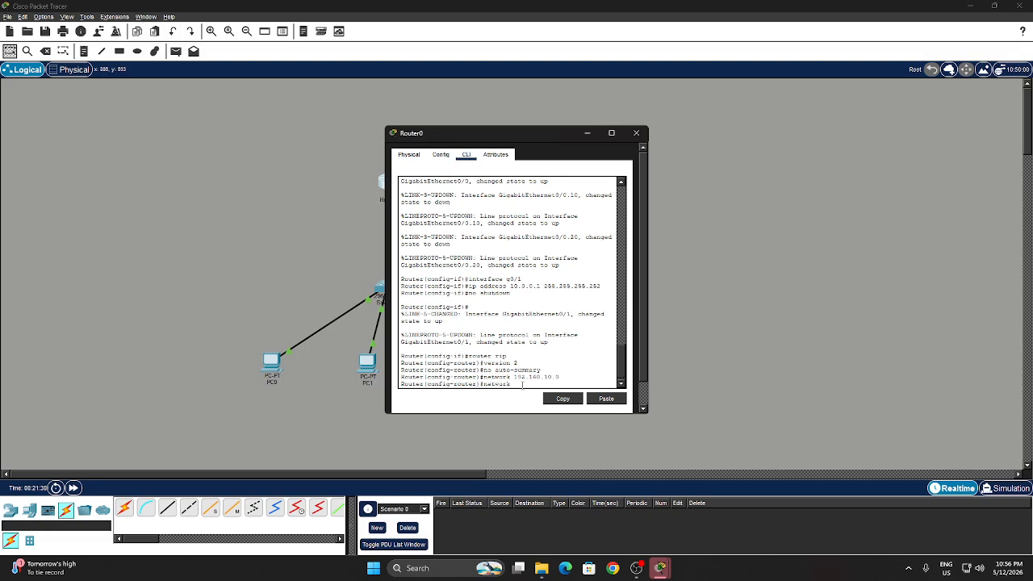
text(2.168.20.0)
key(Return)
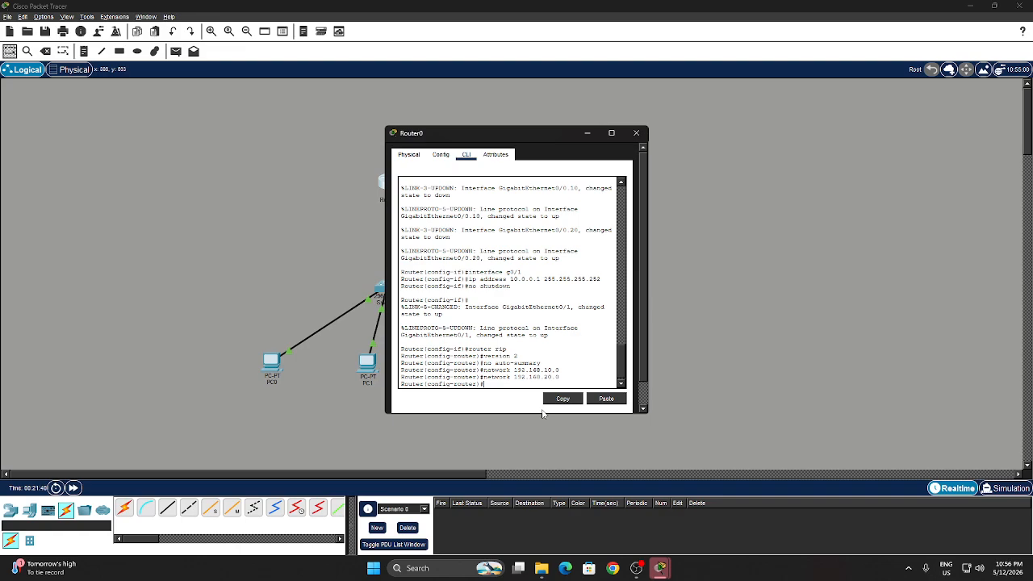
text(network 10.0.0.0)
key(Return)
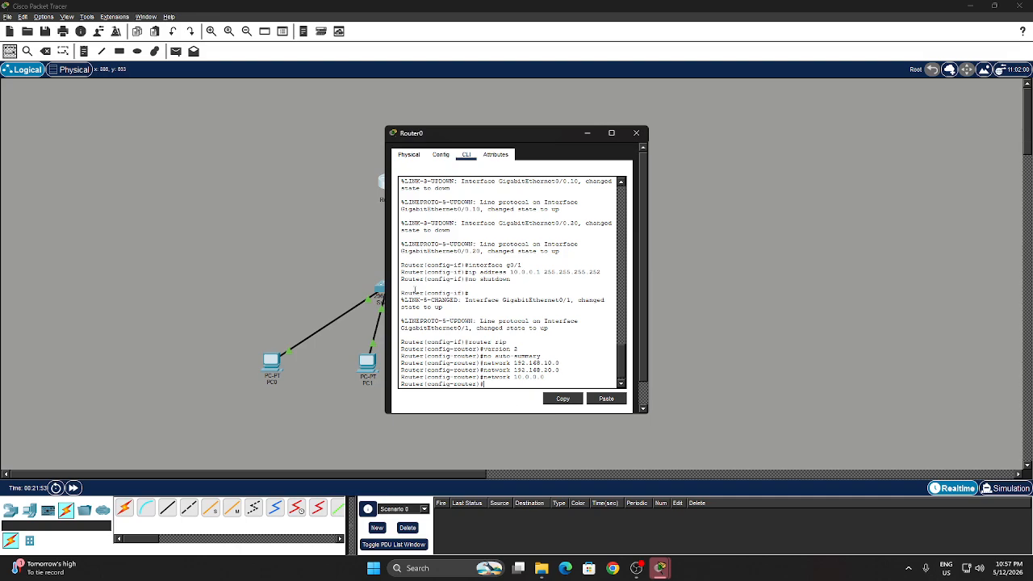
Step: Switch to Router1's console and start RIP routing with version 2 and no auto-summary
click(586, 134)
click(564, 179)
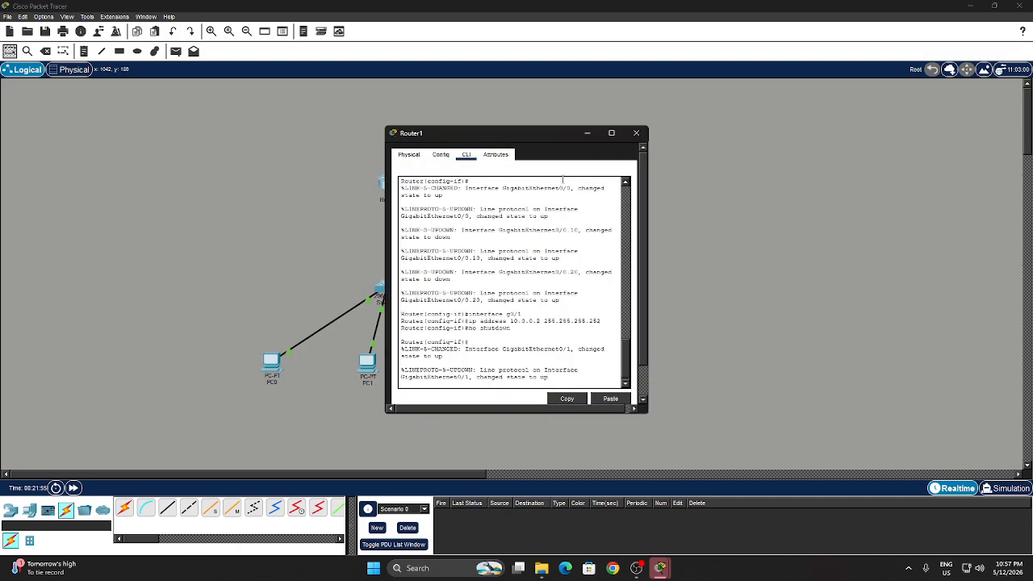
key(Return)
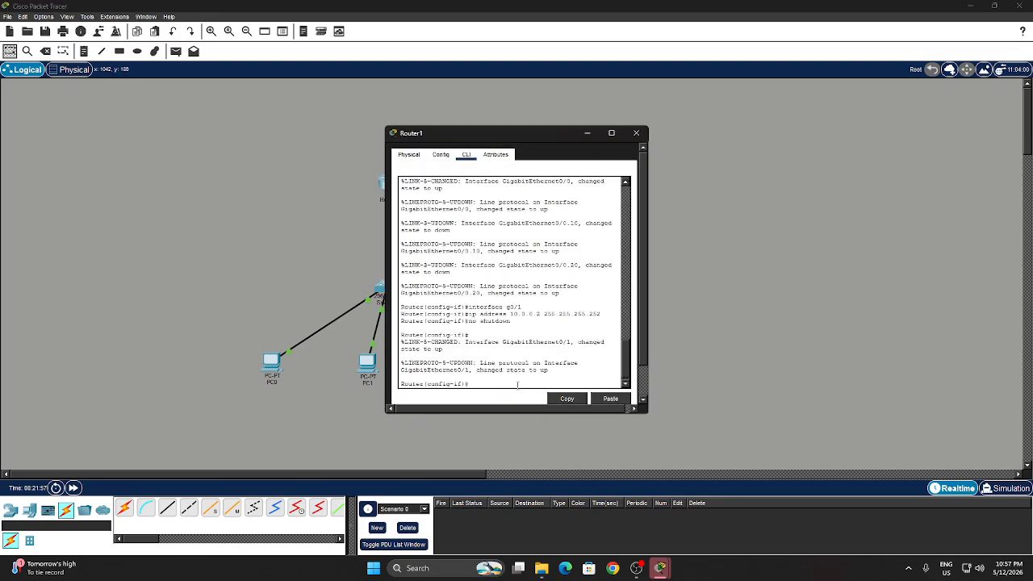
text(router rip)
key(Return)
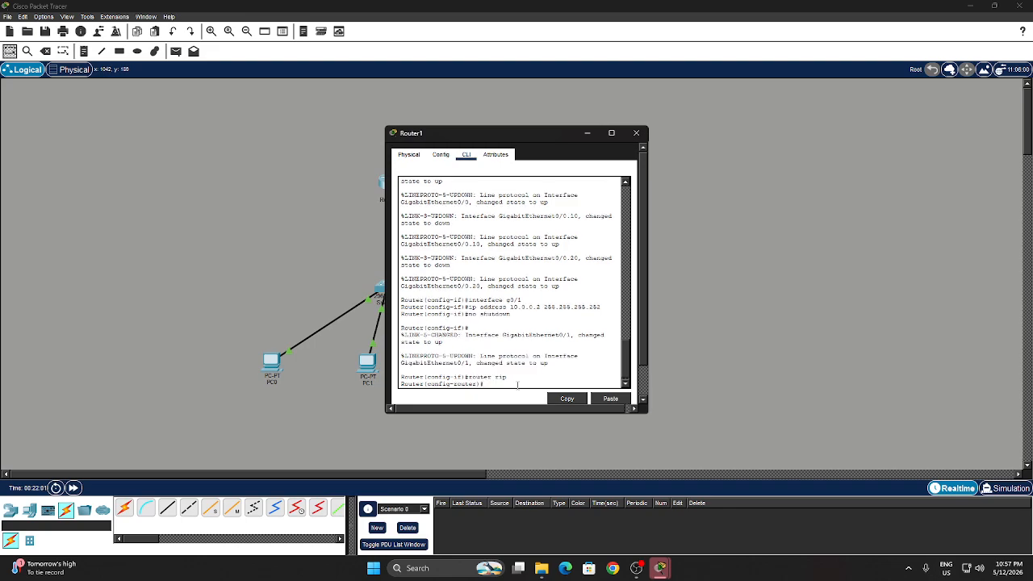
text(version 2)
key(Return)
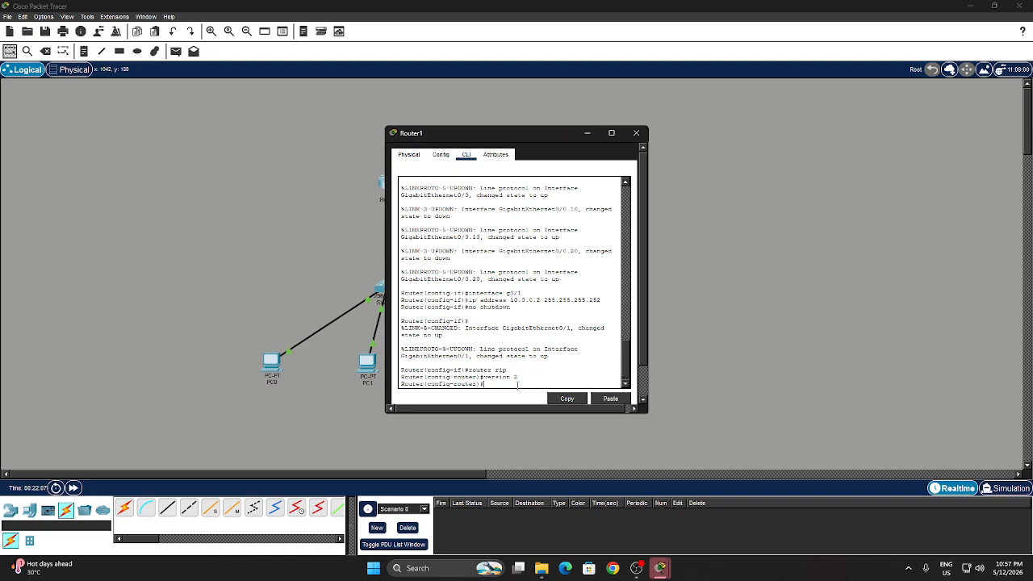
text(nfig-router)#no auto-summary)
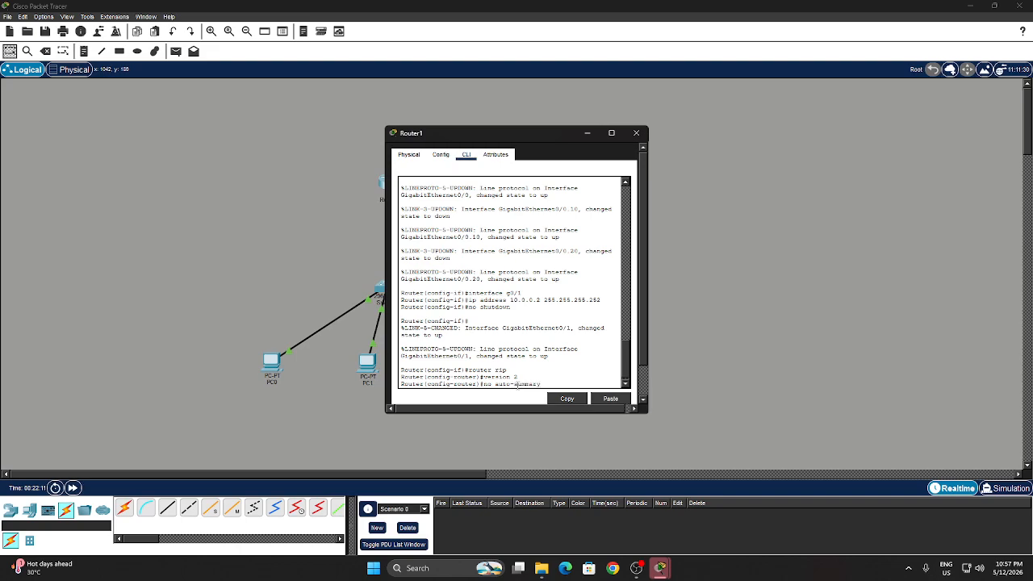
key(Return)
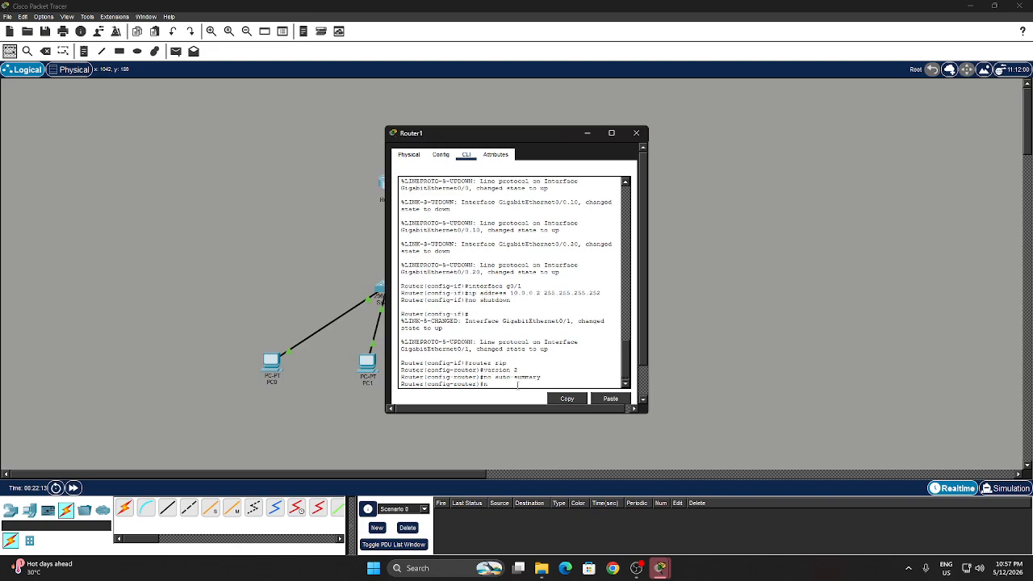
Step: Add the networks 192.168.30.0, 192.168.40.0 and 10.0.0.0 to Router1's RIP configuration and exit to global configuration mode
key(BackSpace)
text(network 192.168.30.1)
key(Return)
text(ne)
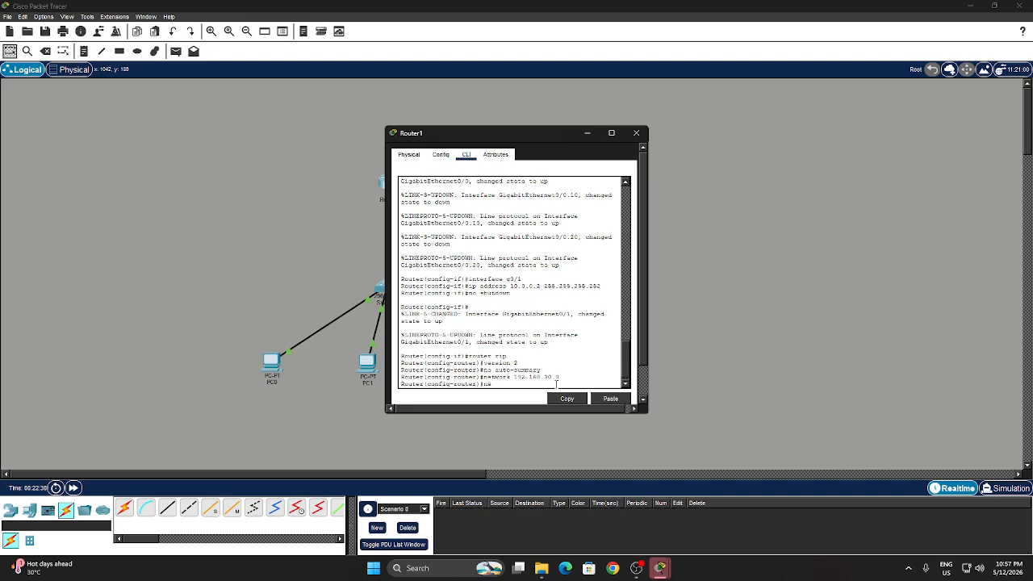
text(twork 192.168.40.0)
key(Return)
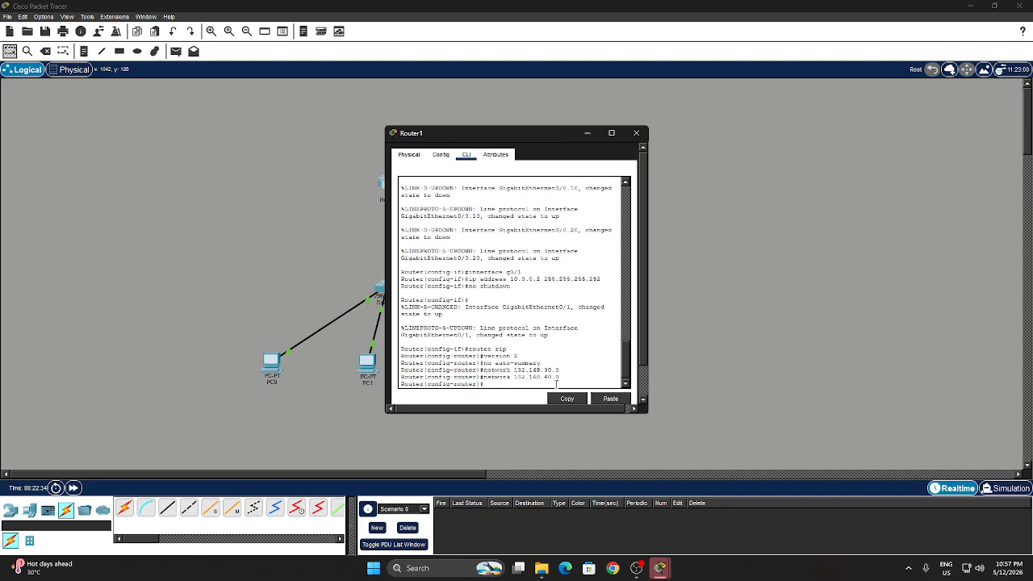
text(network 10.0.0.0)
key(Return)
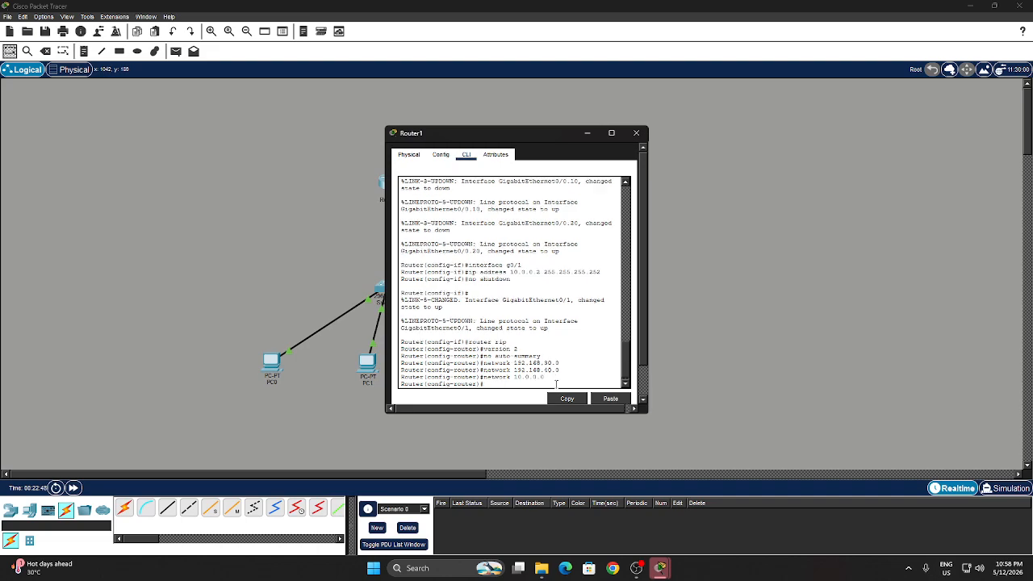
text(exit)
key(Return)
text(ip d)
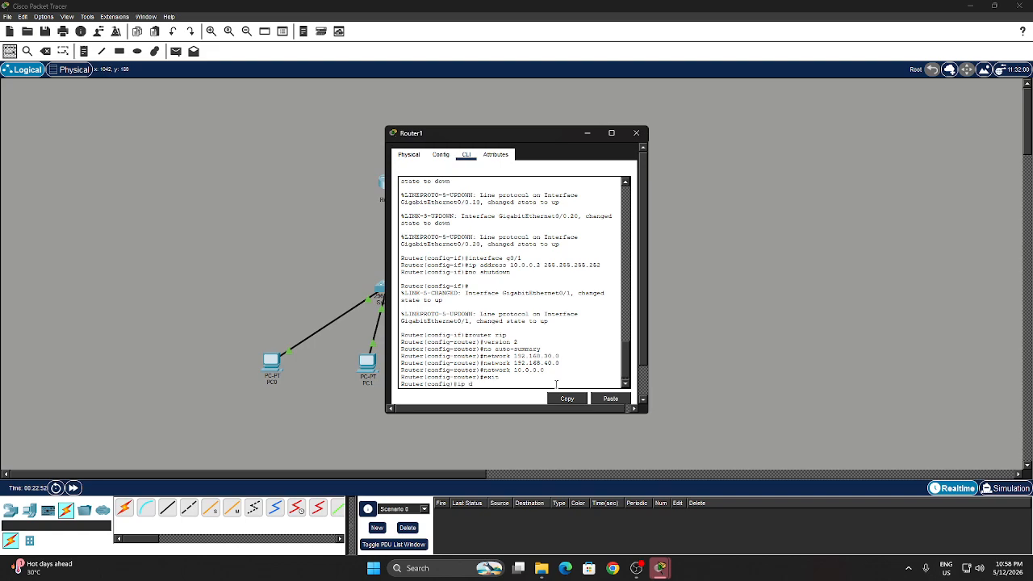
text(h)
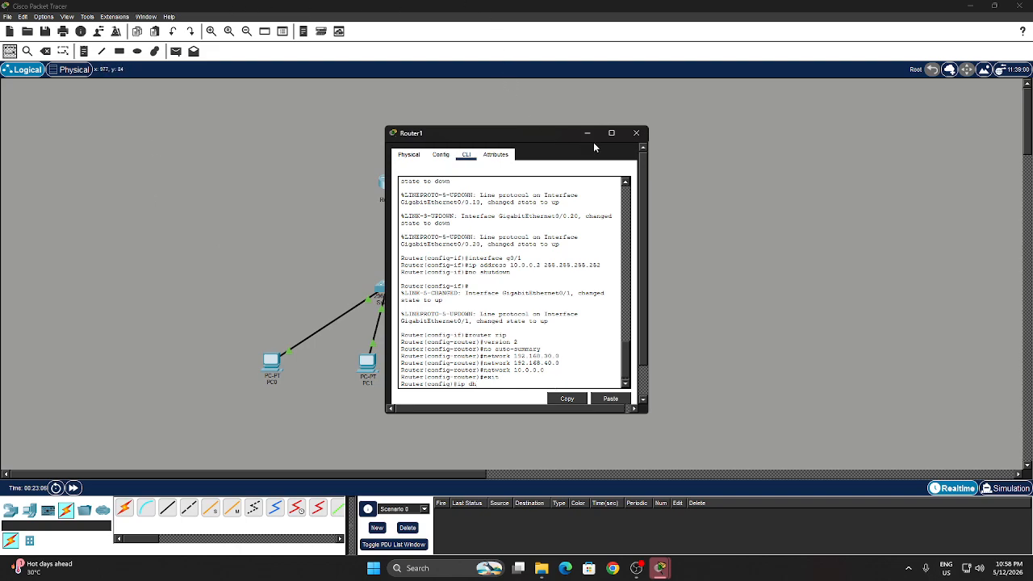
key(BackSpace)
key(BackSpace)
key(Tab)
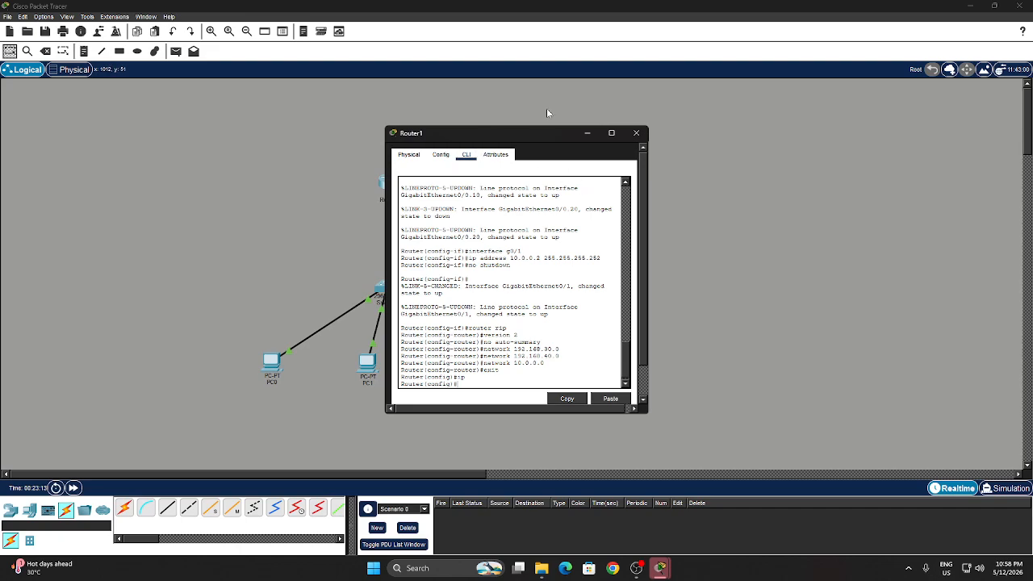
Step: Exit RIP configuration on Router0 and exclude the address 192.168.10.1 from DHCP
click(394, 177)
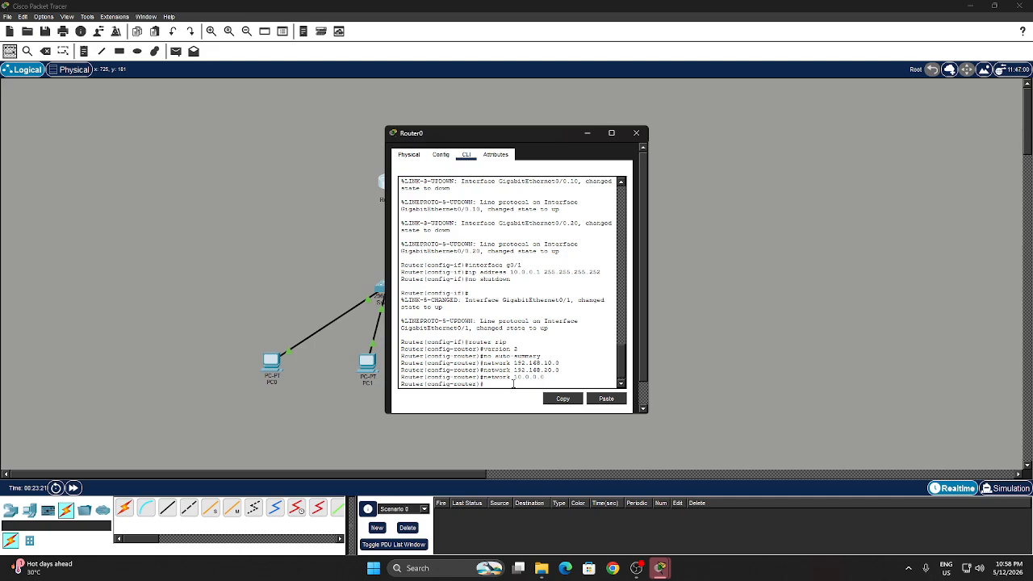
text(it)
key(Return)
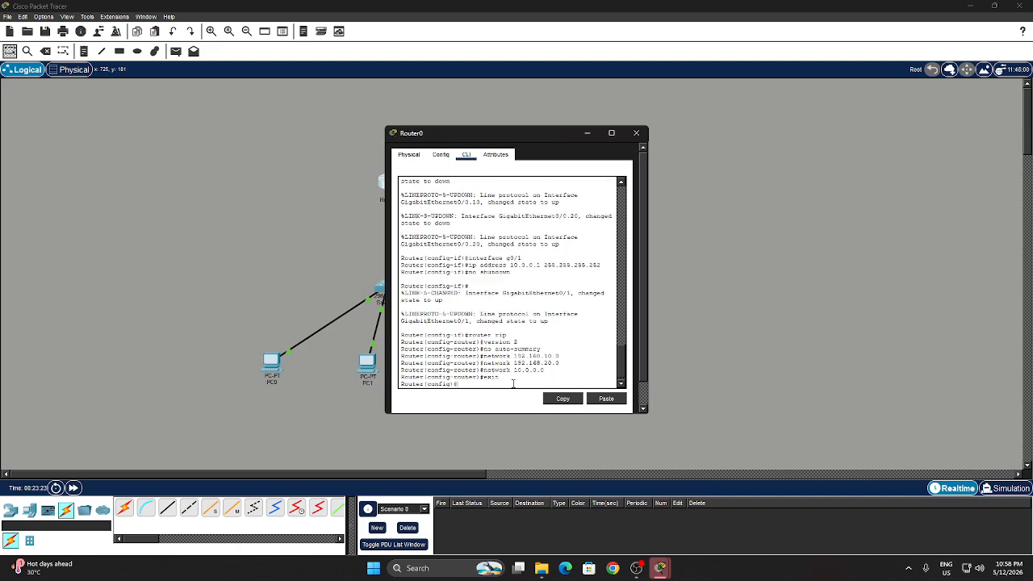
text(ip dhcp)
text( excu)
text(lu)
text(ded)
text(-address)
text( 192)
text(.168.10.1)
key(Return)
Step: Exclude the address 192.168.20.1 from DHCP on Router0
key(Up)
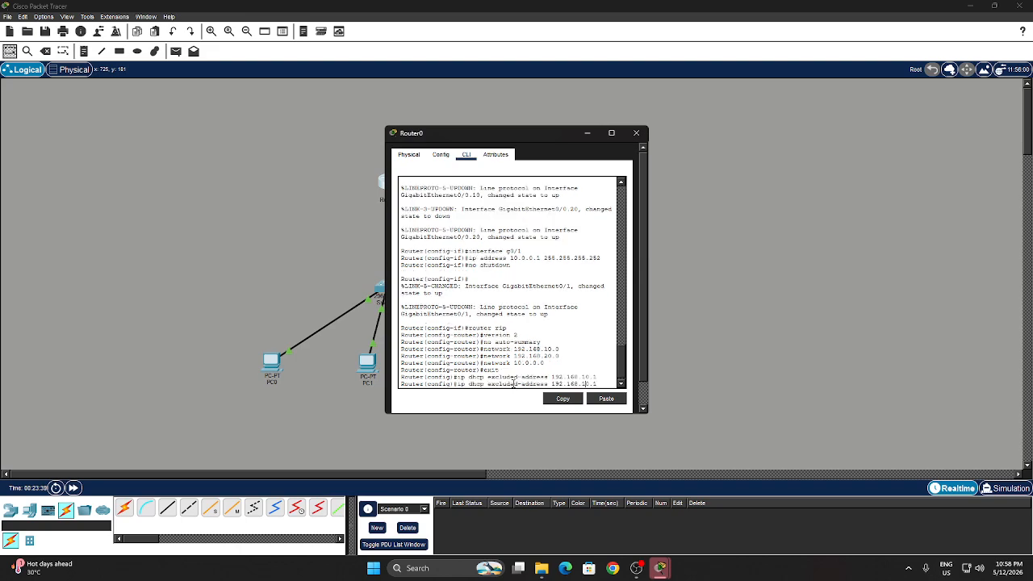
key(BackSpace)
text(2)
key(Return)
Step: Create the DHCP pool LAN10 on Router0 with network 192.168.10.0 255.255.255.0
key(Up)
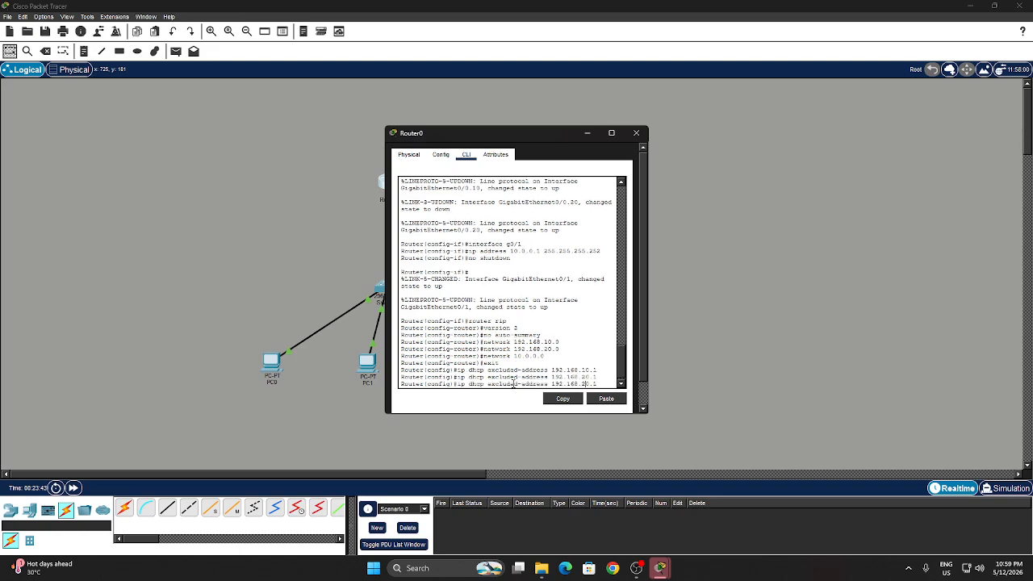
key(BackSpace)
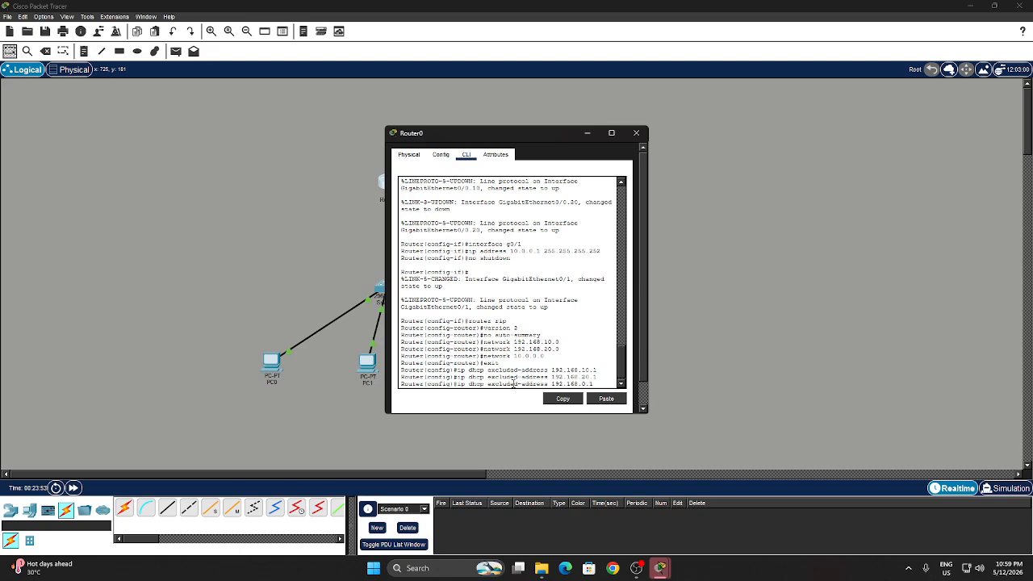
key(BackSpace)
key(BackSpace)
key(BackSpace)
key(BackSpace)
key(BackSpace)
key(BackSpace)
key(BackSpace)
key(BackSpace)
key(BackSpace)
key(BackSpace)
key(BackSpace)
key(BackSpace)
key(BackSpace)
key(BackSpace)
key(BackSpace)
key(BackSpace)
key(BackSpace)
key(BackSpace)
key(BackSpace)
key(BackSpace)
text(cp pool)
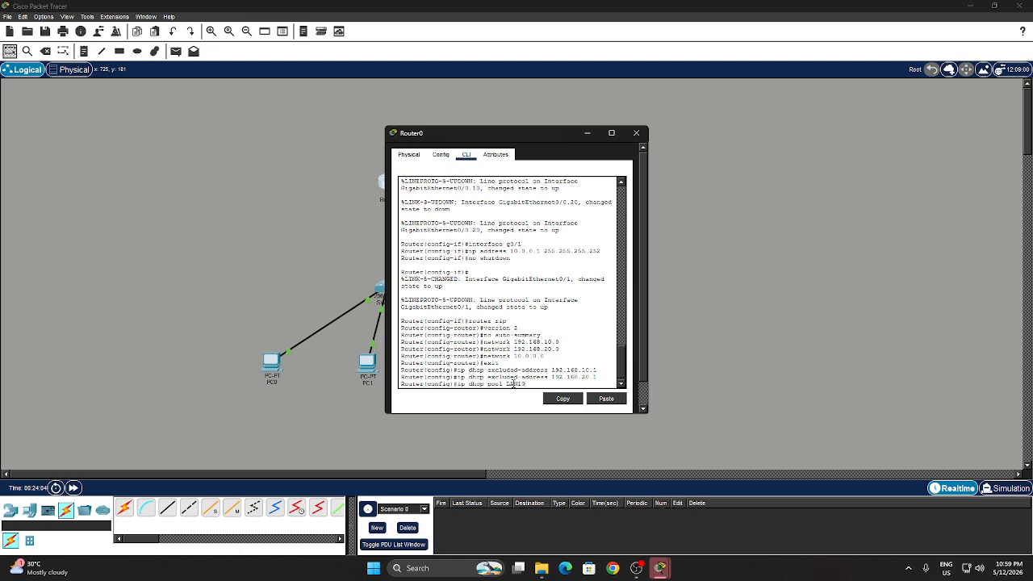
text( LAN10)
key(Return)
text(nfig)#n)
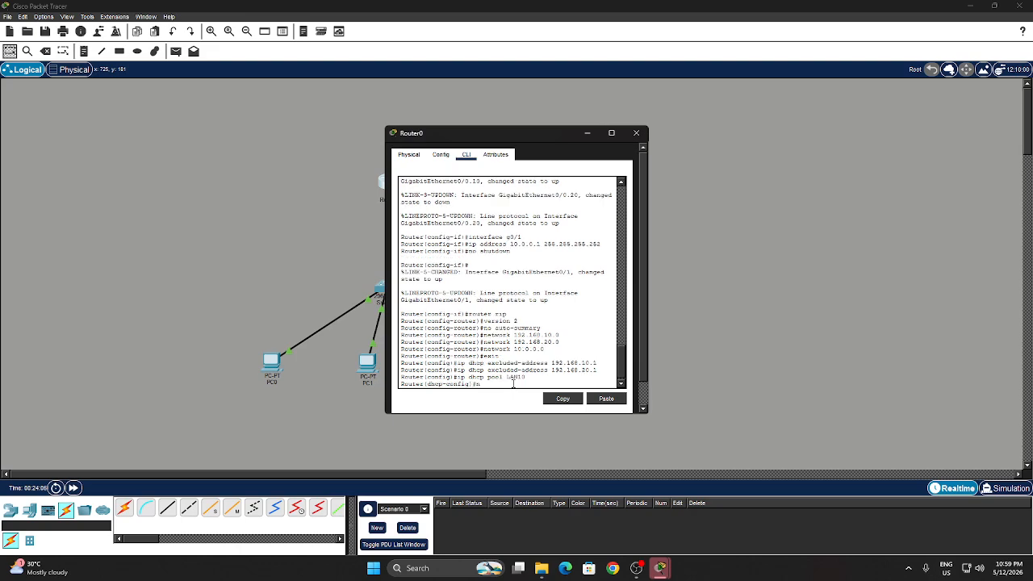
text(etwork )
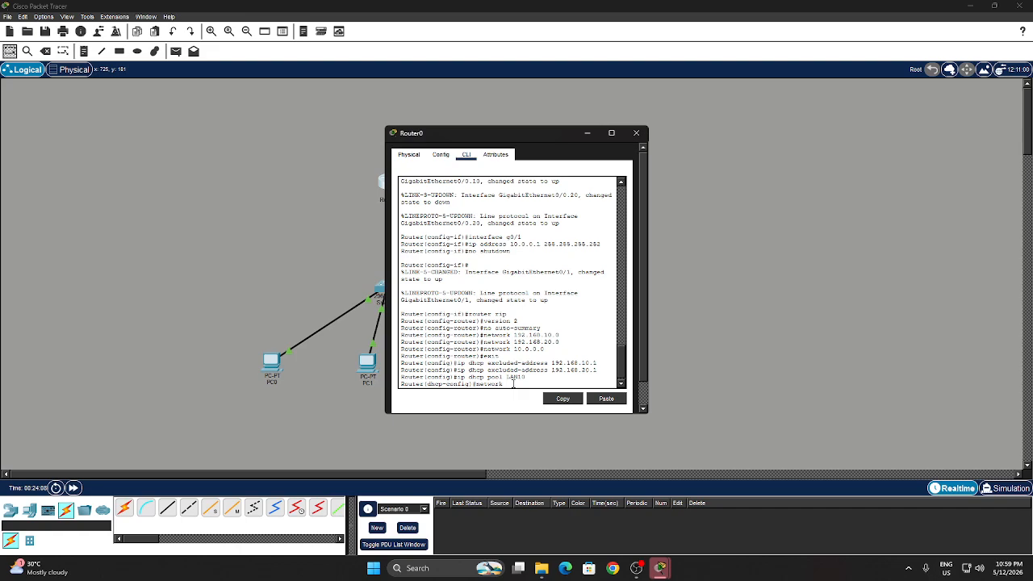
text(192.168)
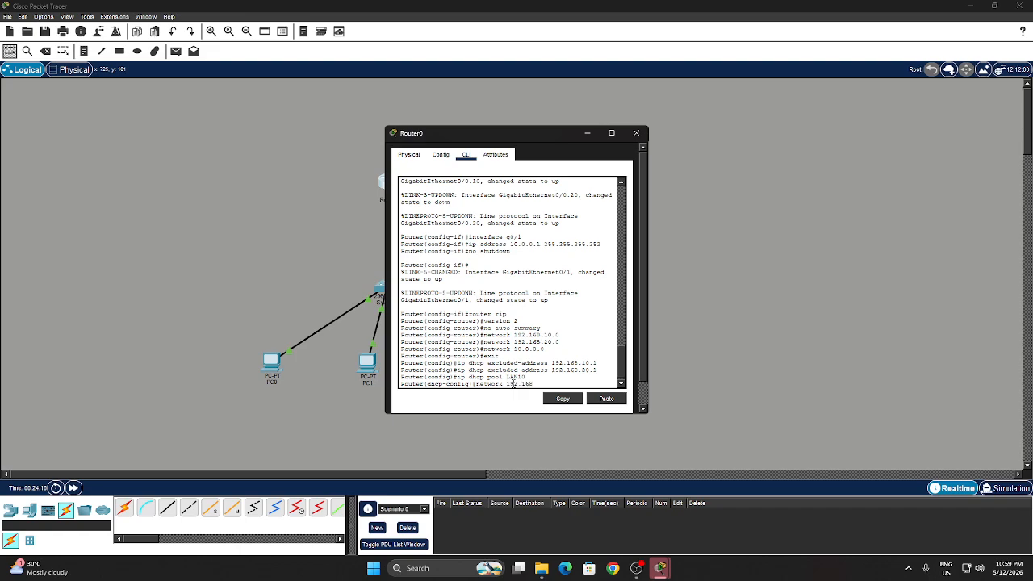
text(.200.0 255.255.255.0)
key(Return)
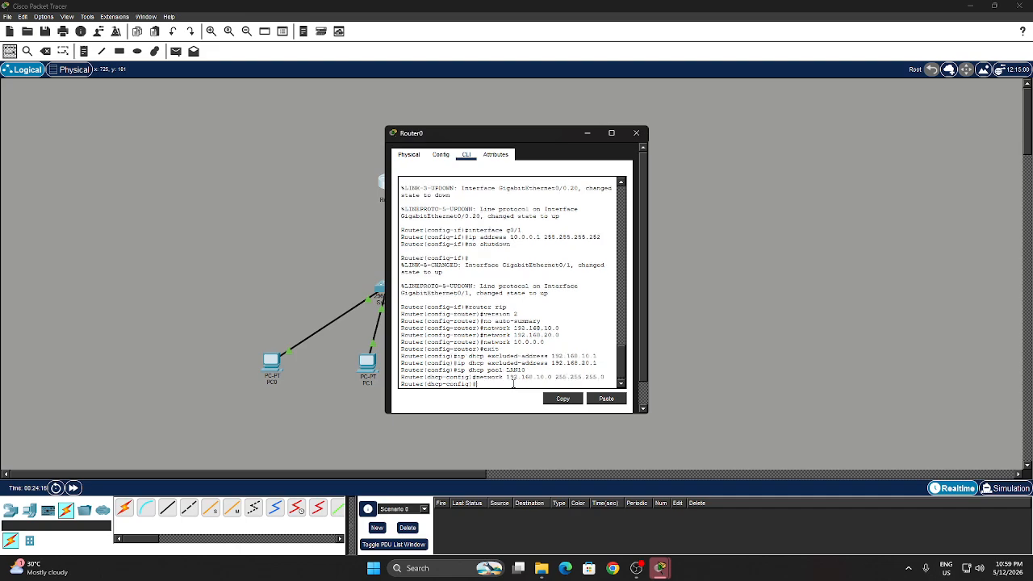
Step: Set the LAN10 pool's default router to 192.168.10.1 and its DNS server to 0.0.0.0
text(default-router 192.168.10.1)
key(Return)
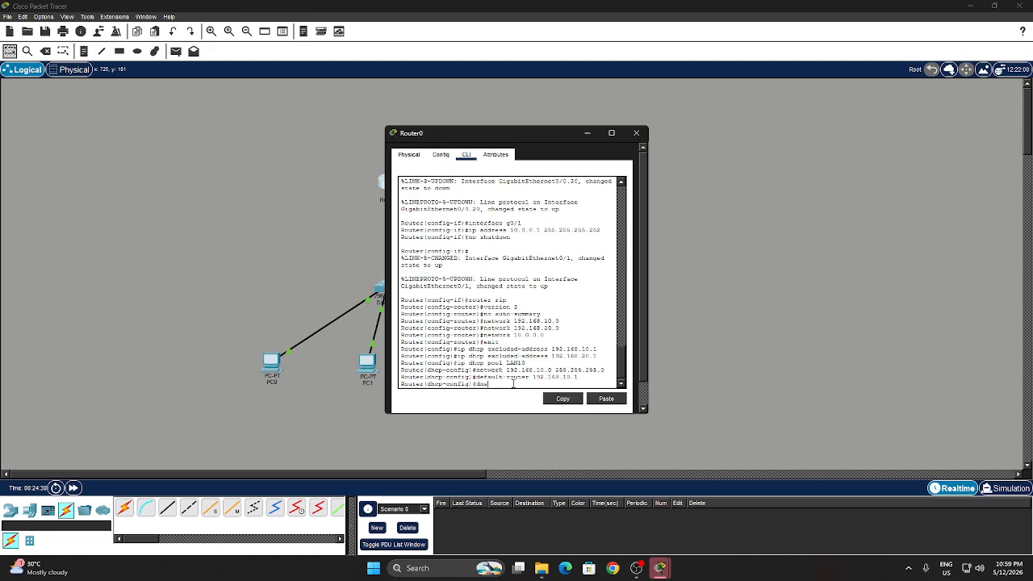
text(dns-server 8.8.8.8)
key(Return)
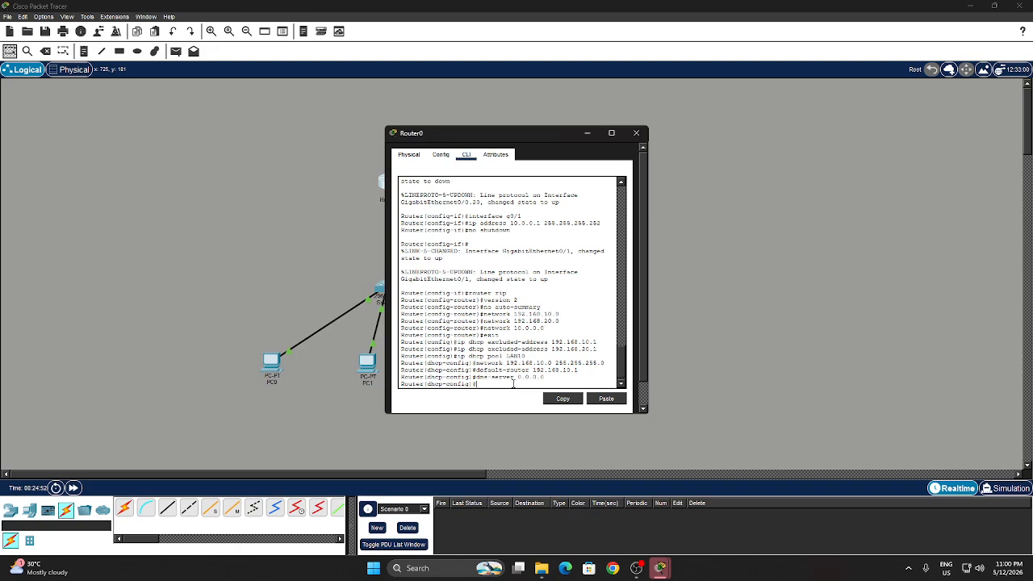
Step: Create the DHCP pool LAN20 on Router0 with network 192.168.20.0 255.255.255.0
text(cp LAN20)
key(Return)
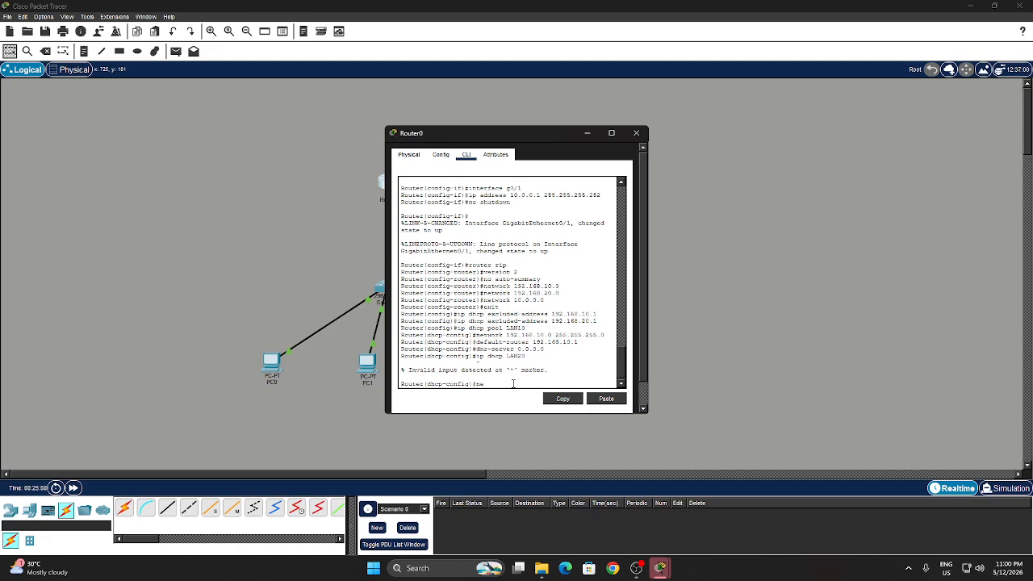
key(BackSpace)
key(Up)
text(pool)
key(Return)
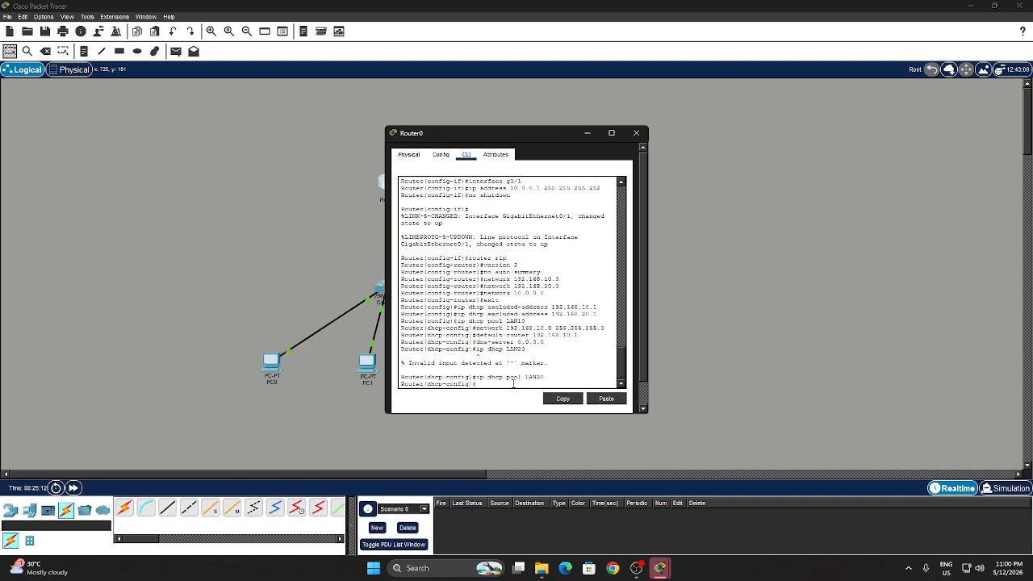
text(network 192.168.20.0 255.255.255.0)
key(Return)
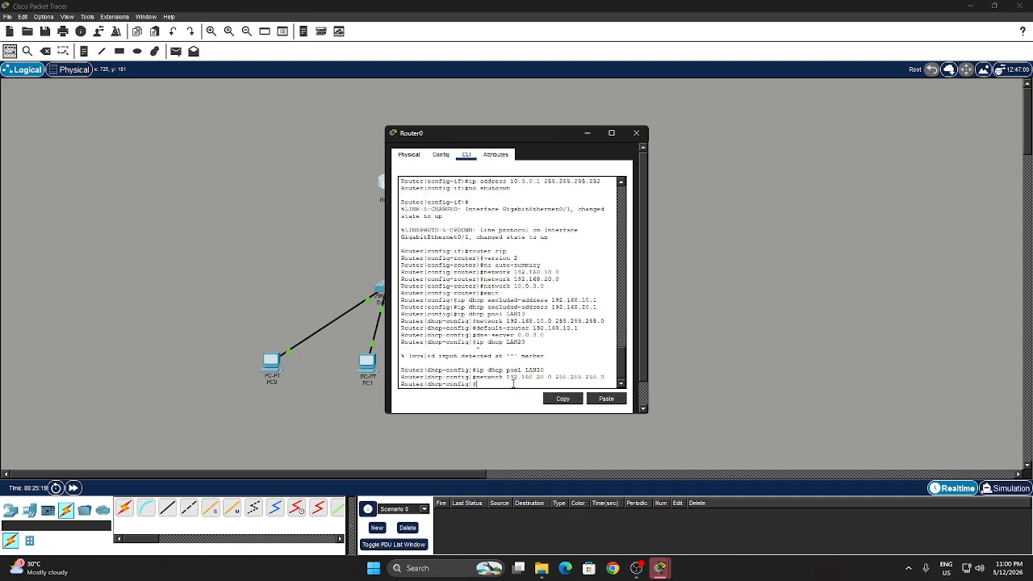
Step: Set the LAN20 pool's default router to 192.168.20.1 and DNS server to 0.0.0.0, and minimize Router0's window
text(default-router 192.168.20.1)
key(Return)
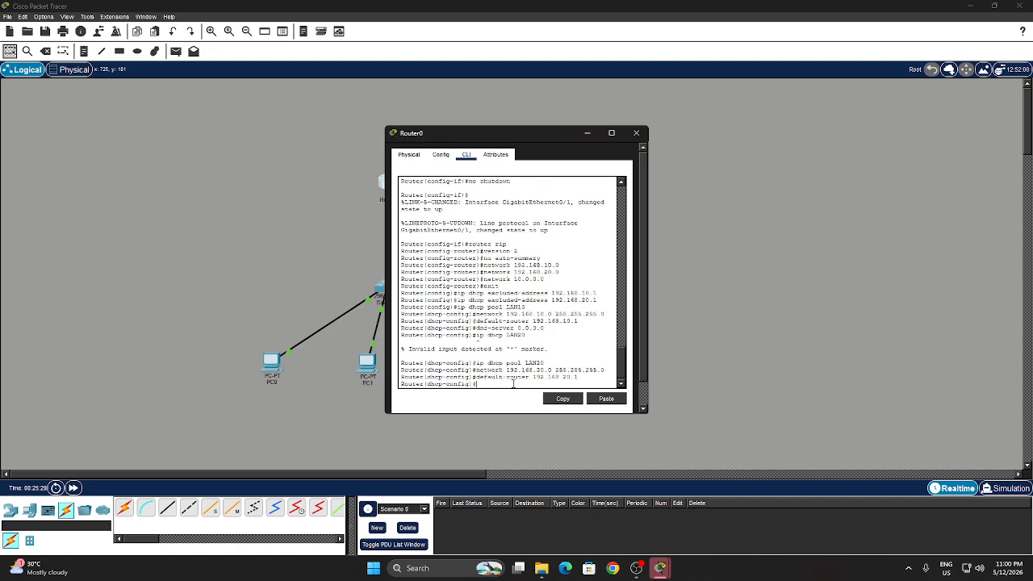
text(dns-server 0.0.0.0)
key(Return)
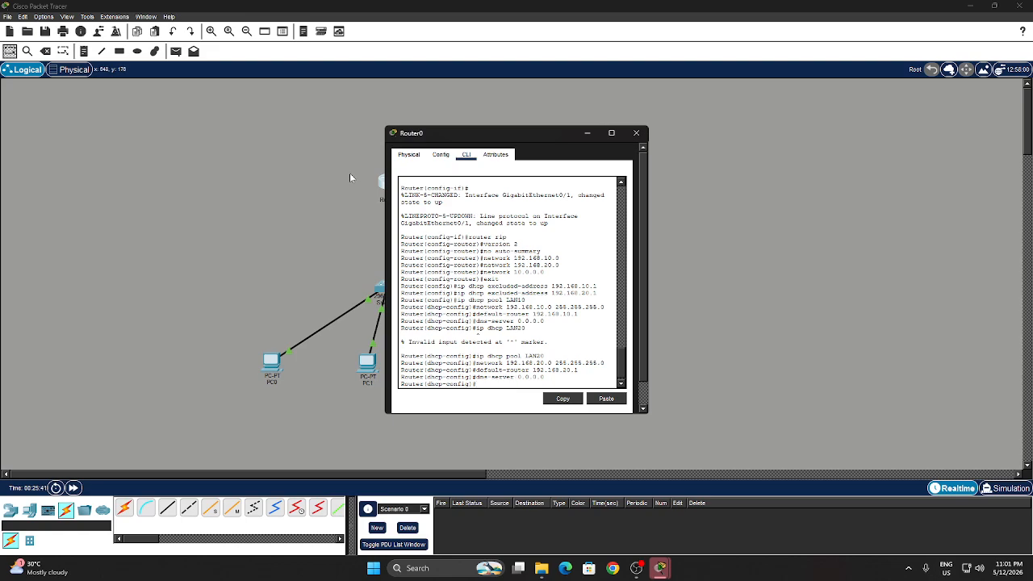
click(587, 132)
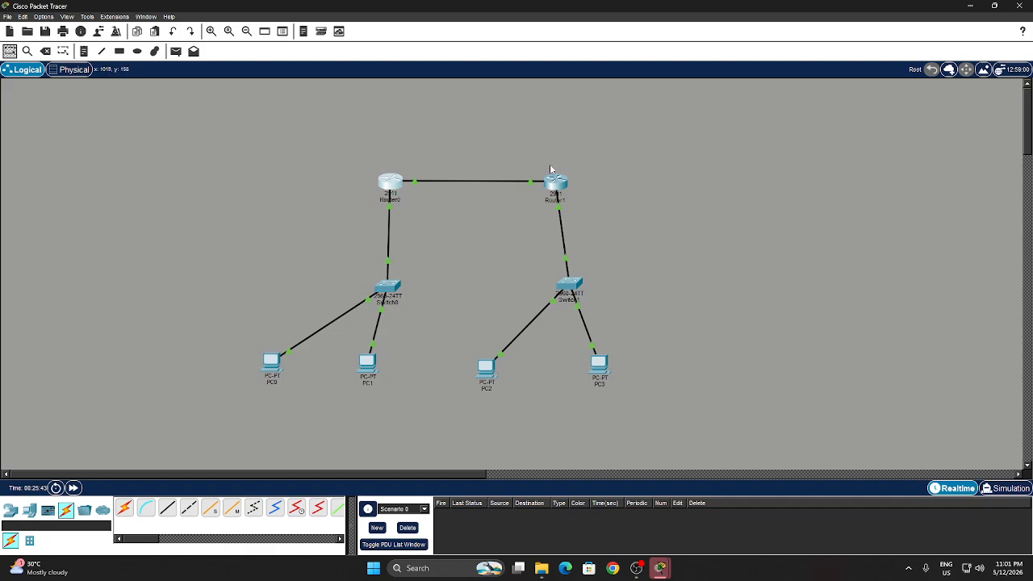
Step: Open Router1's console and exclude the address 192.168.30.1 from DHCP
click(554, 179)
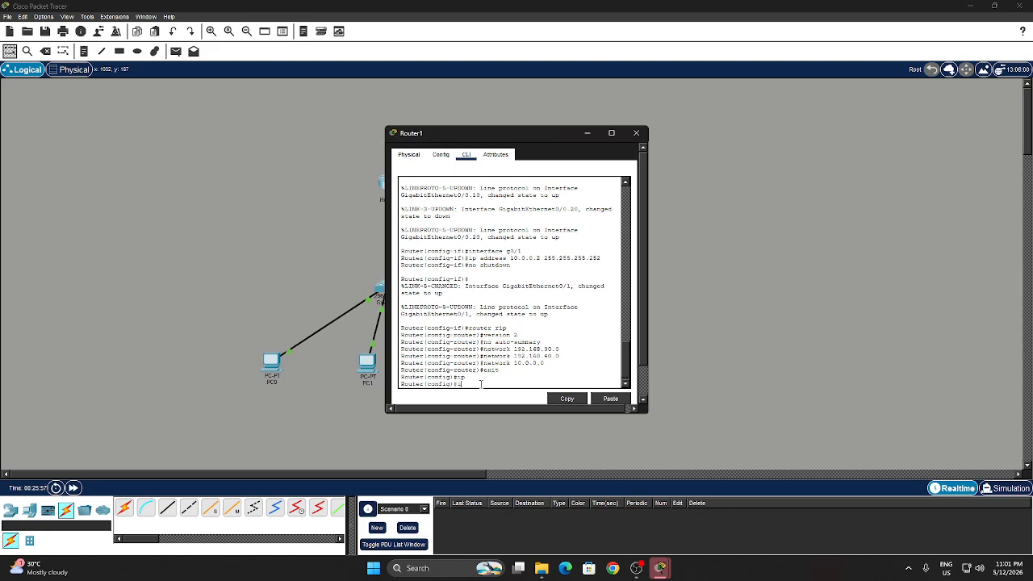
text(hcp)
text(excluded-)
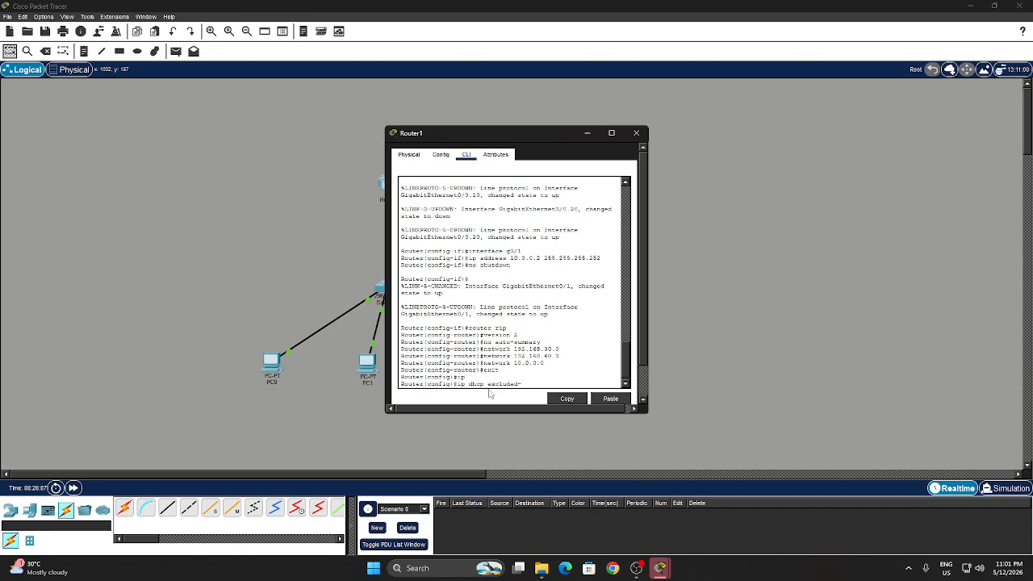
text(address 192.1)
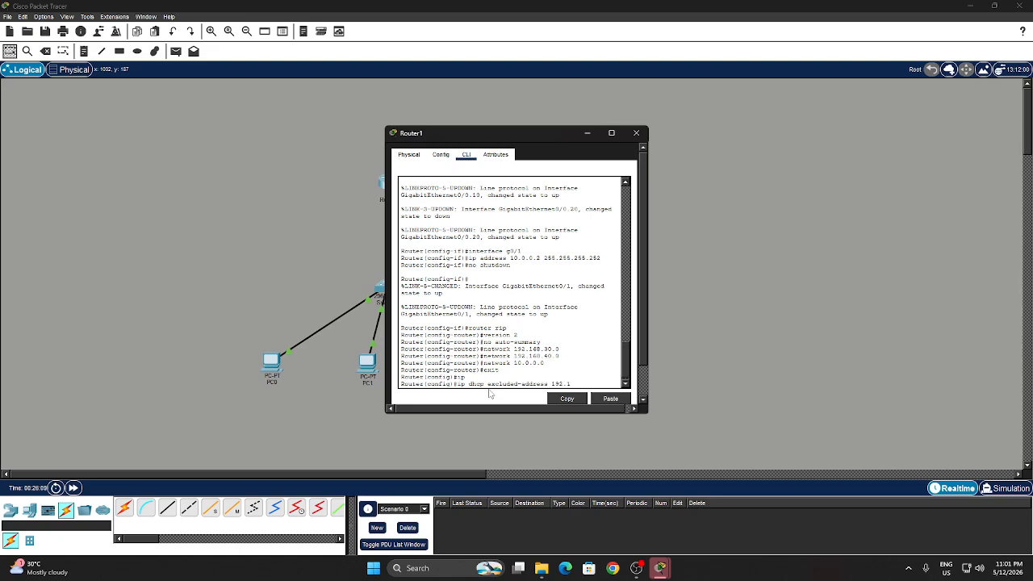
text(68.30.1)
key(Return)
Step: Exclude the address 192.168.40.1 from DHCP on Router1
key(Up)
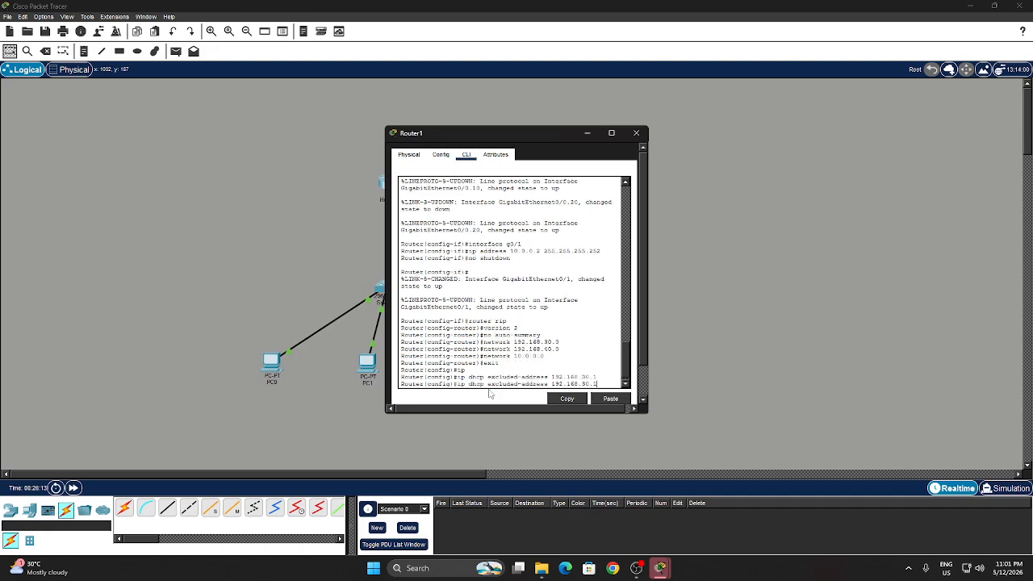
key(BackSpace)
key(BackSpace)
text(40)
key(Return)
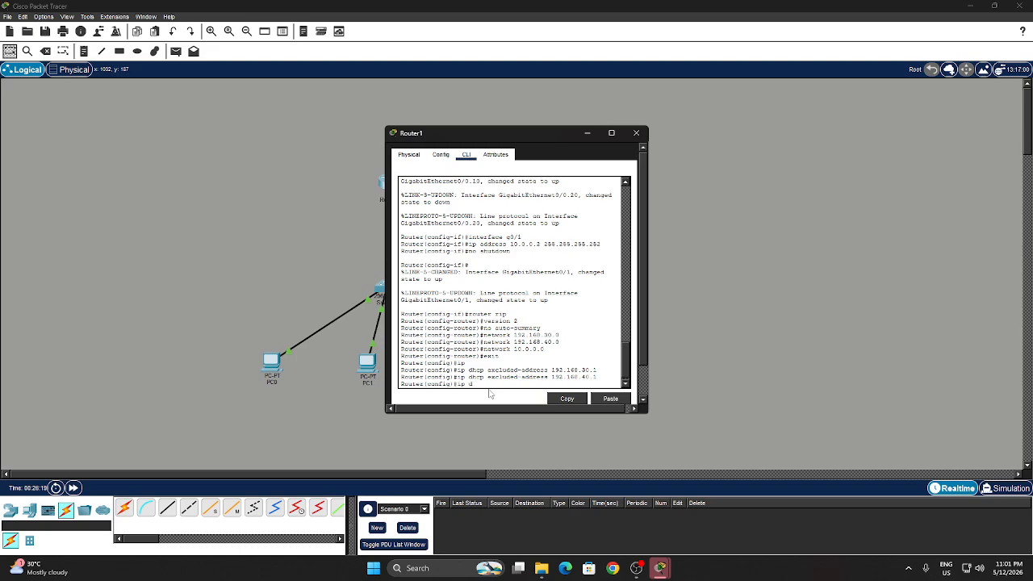
Step: Create the DHCP pool LAN10_R1 on Router1 with network 192.168.30.0 255.255.255.0
text(ip dhcp pool LAN)
text(10)
text(_R1)
key(Return)
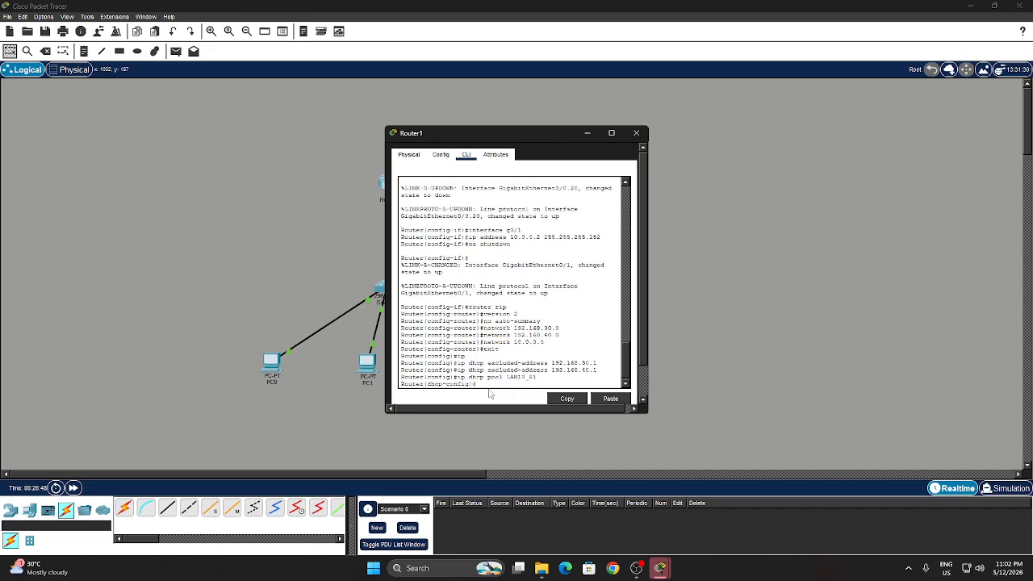
text(network 192.)
text(168.30.0 255.255.255.0)
key(Return)
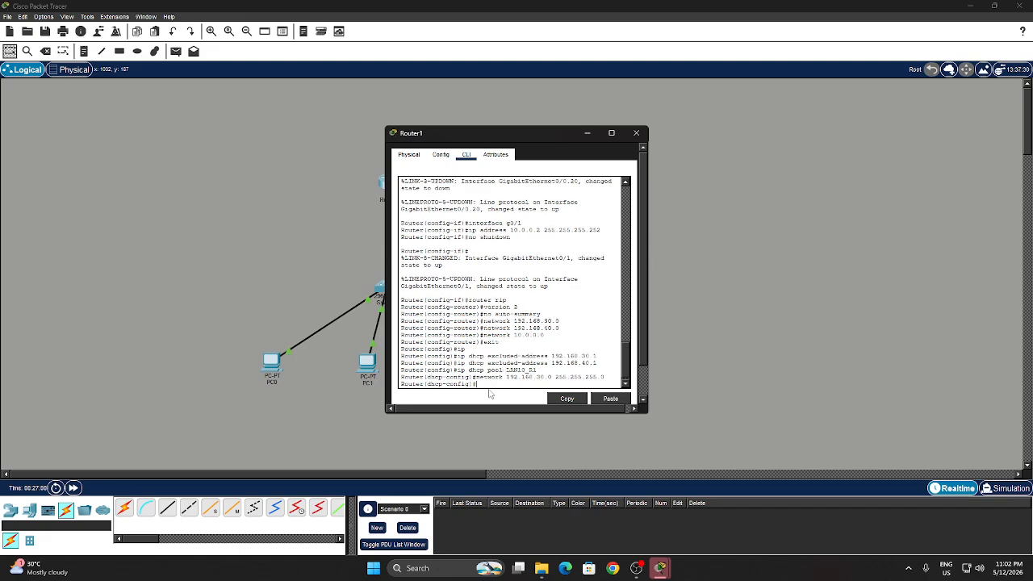
Step: Set the LAN10_R1 pool's default router to 192.168.30.1 and its DNS server to 0.0.0.0
text(default-router 192.168.30.1)
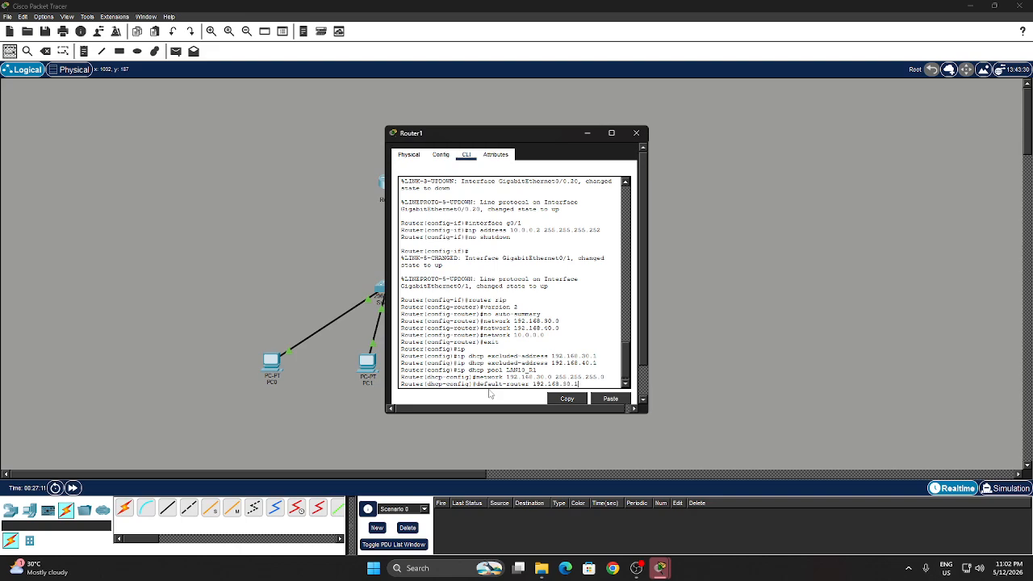
key(Return)
text(dns-server 0.0.0.0)
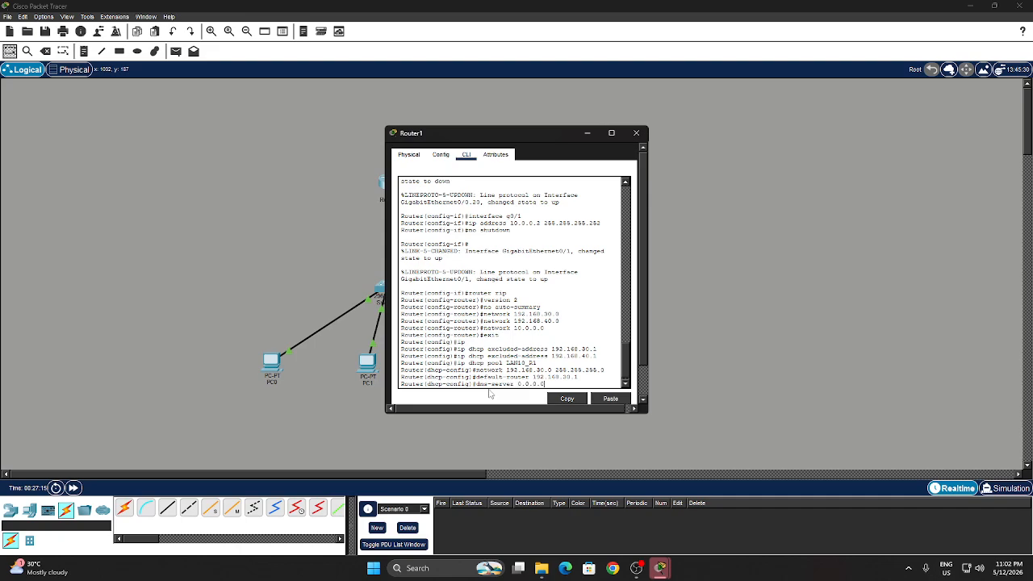
key(Return)
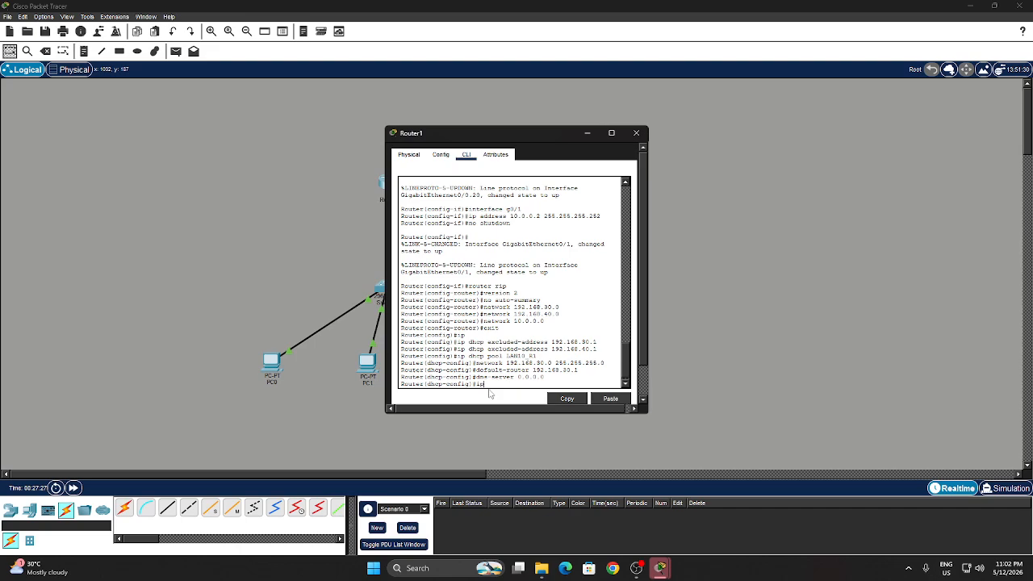
Step: Create the DHCP pool LAN20_R1 on Router1 with network 192.168.40.0 255.255.255.0
text(cp pool LAN20_R1)
key(Return)
text(network 192.168.30.0 255.255.255.0)
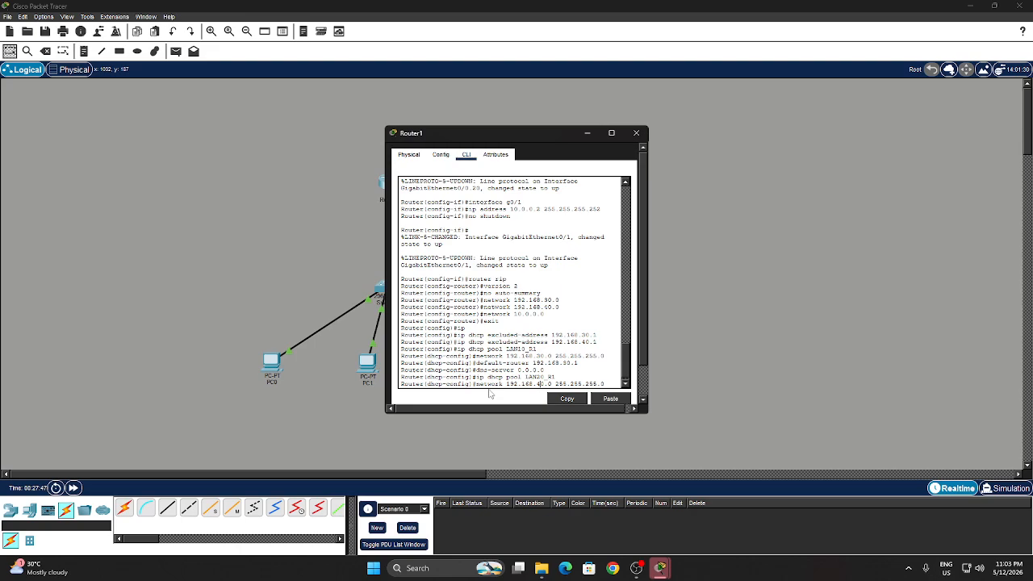
key(Return)
Step: Set the LAN20_R1 pool's default router to 192.168.40.1 and DNS server to 0.0.0.0, and close Router1's window
text(default-router 192.168.40.1)
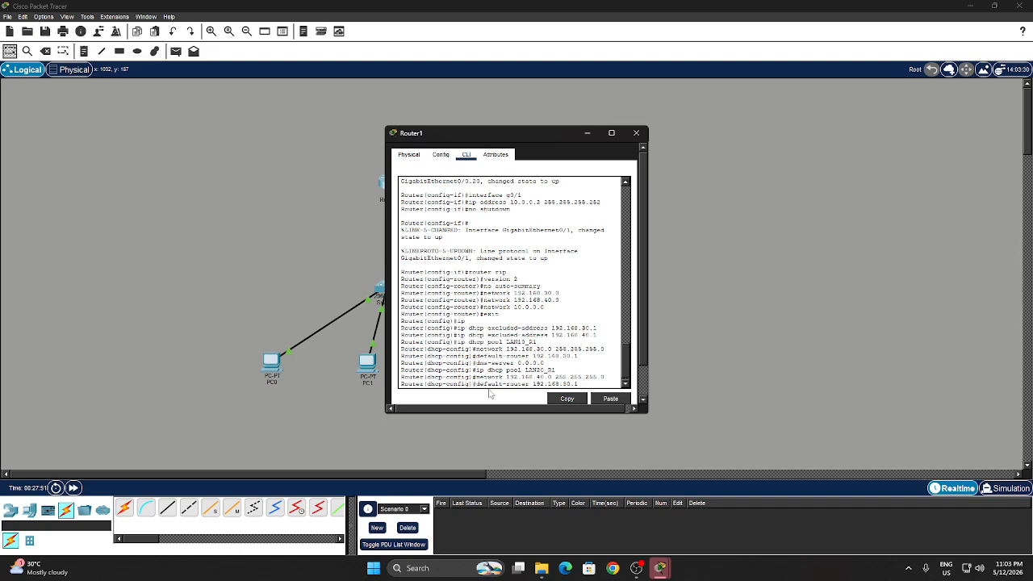
key(BackSpace)
text(4)
key(Return)
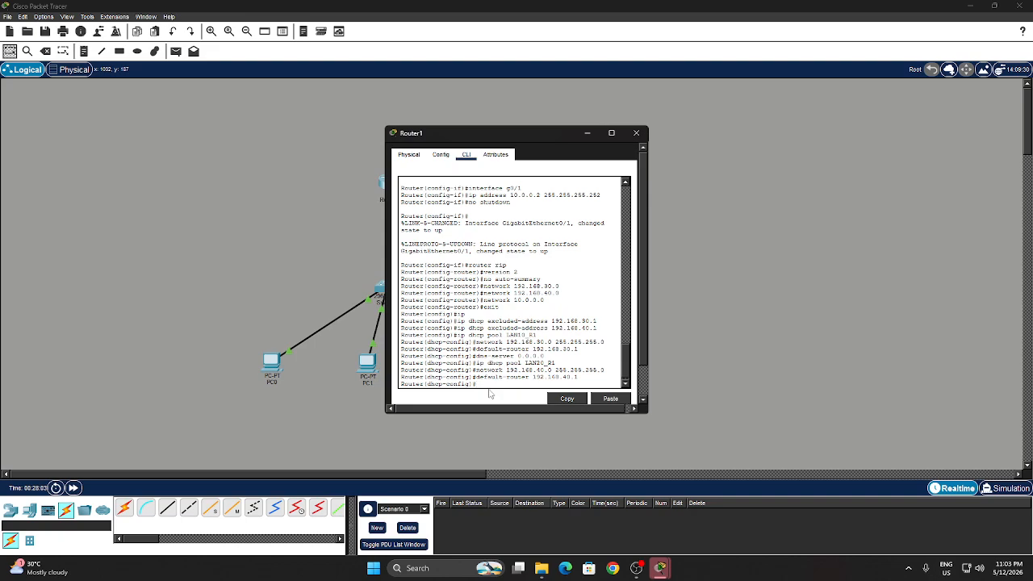
text(ip dhcp pool LAN20_R1)
key(Up)
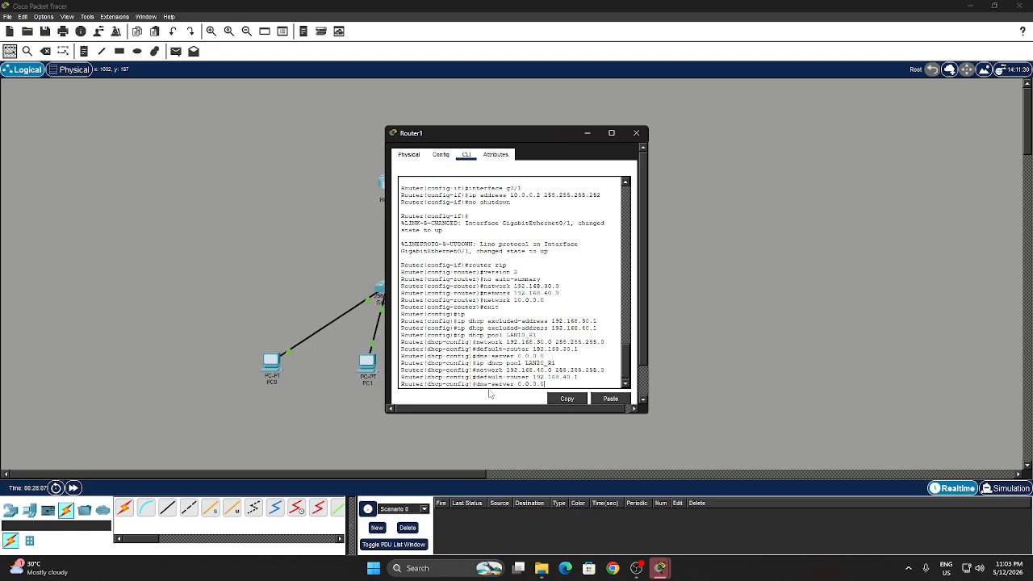
key(Return)
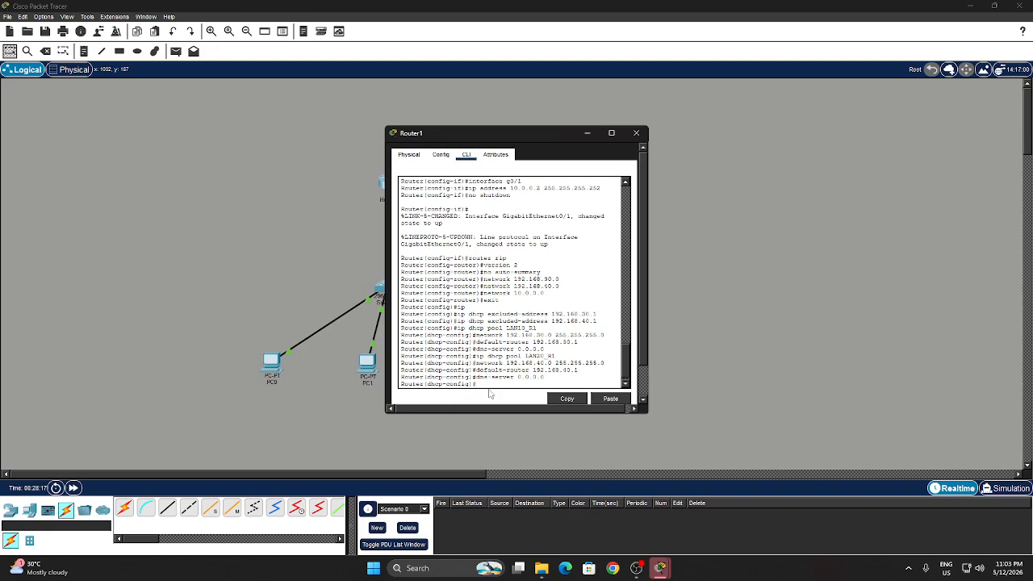
click(634, 134)
Step: Switch PC0's IP configuration to DHCP and minimize its window
click(268, 364)
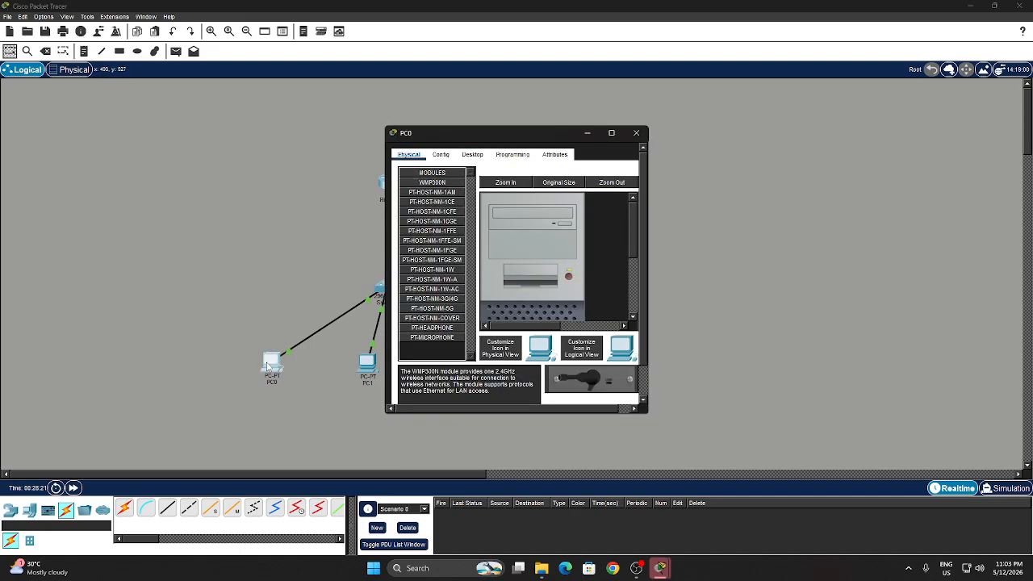
click(446, 156)
click(473, 154)
click(424, 201)
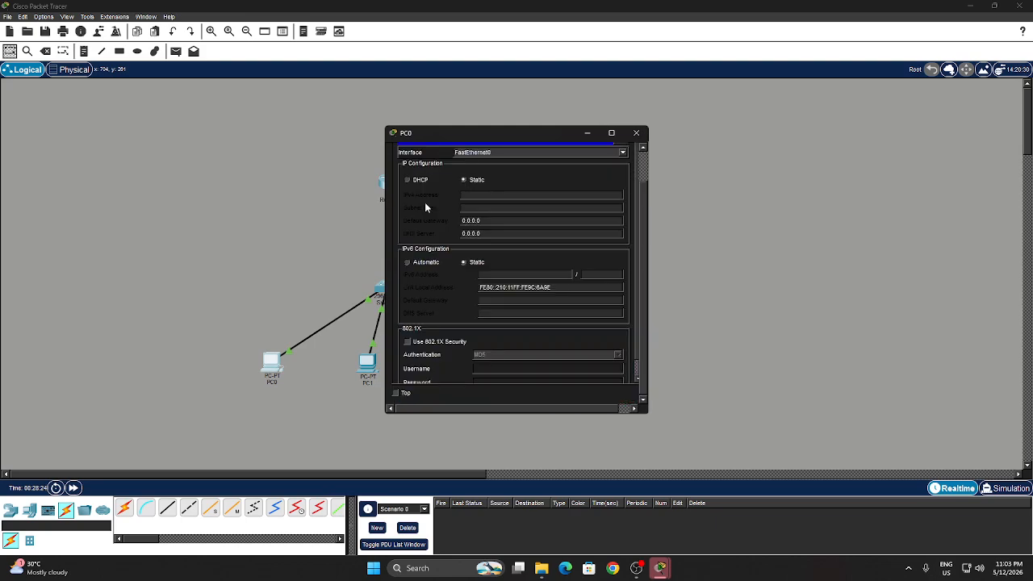
click(408, 180)
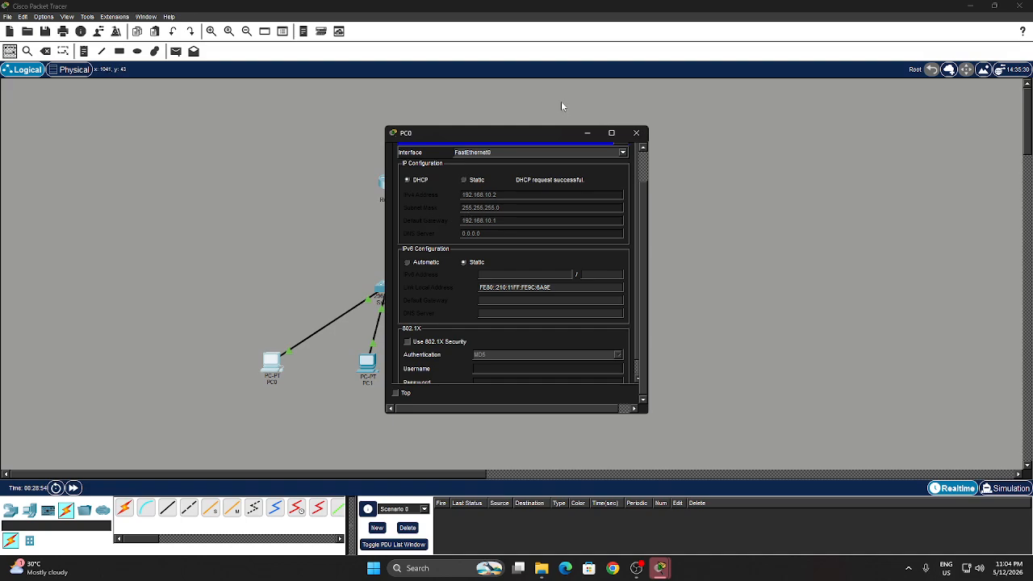
click(587, 134)
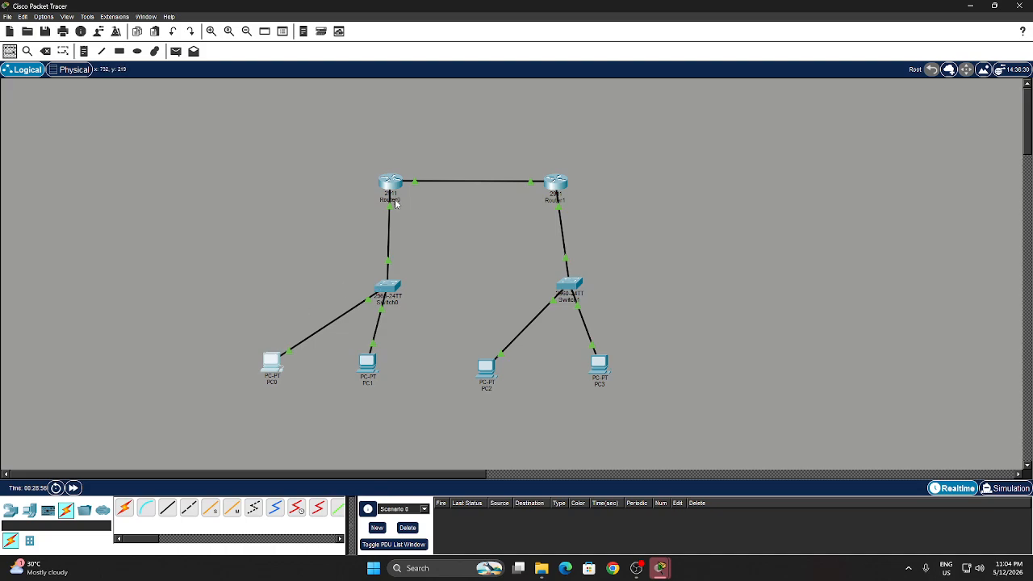
Step: Set the DNS server of Router0's LAN20 DHCP pool to 8.8.8.8 and close the router's window
click(391, 286)
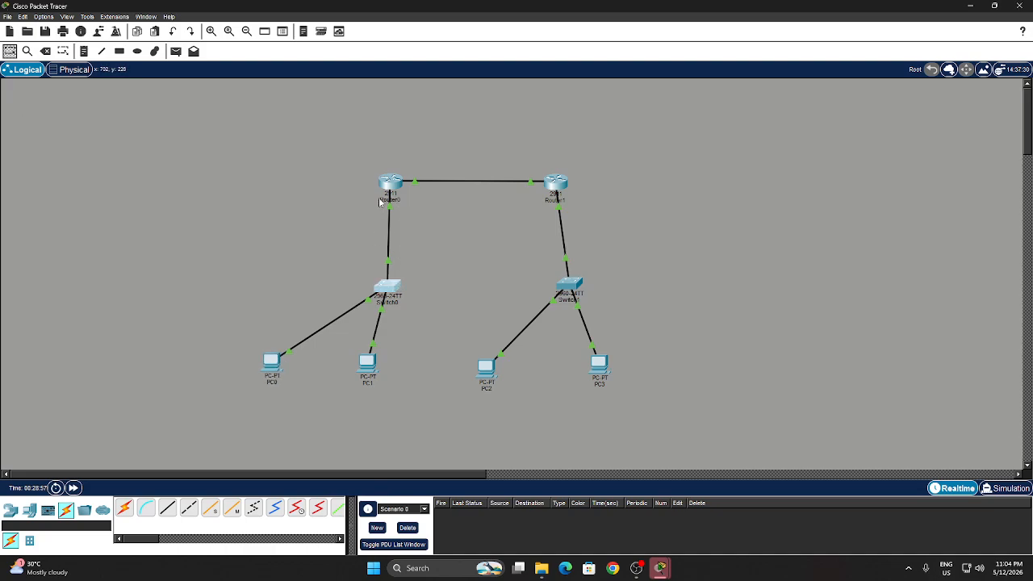
click(387, 184)
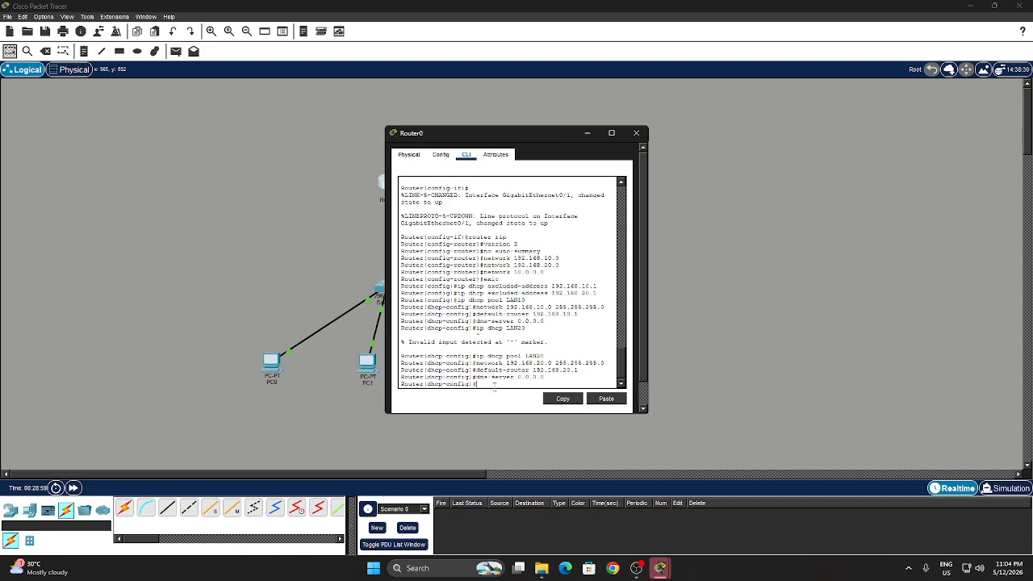
text(dns-server 8.8.8.8)
key(Return)
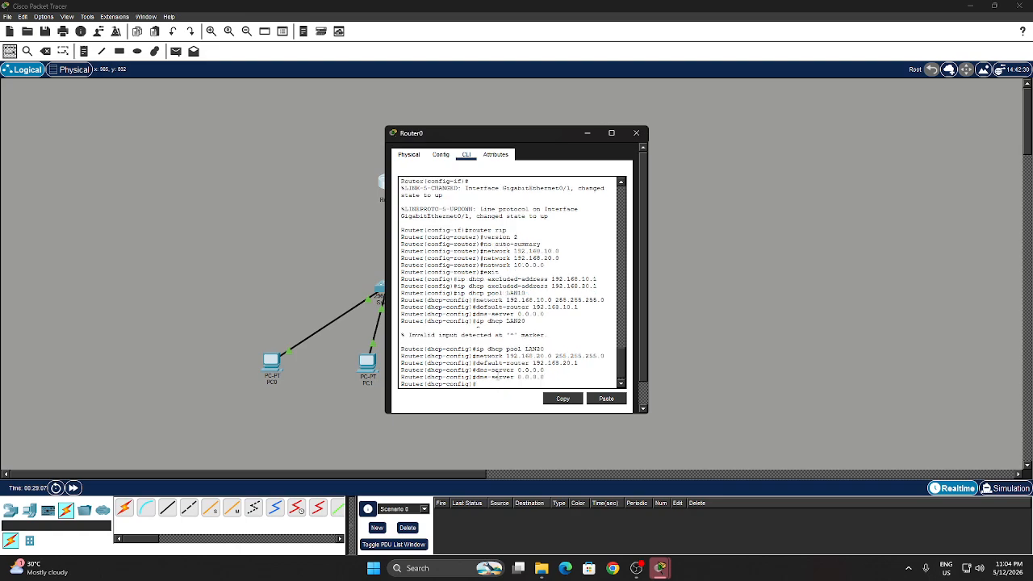
click(636, 132)
Step: Request a new DHCP lease on PC0 by switching it to static and back to DHCP, and minimize its window
click(272, 362)
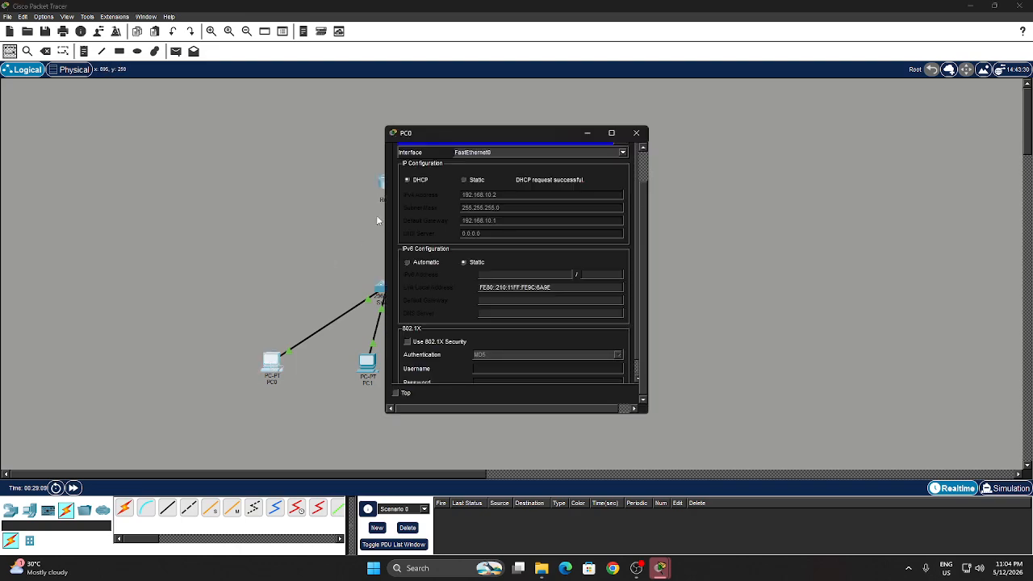
click(465, 181)
click(422, 183)
click(588, 133)
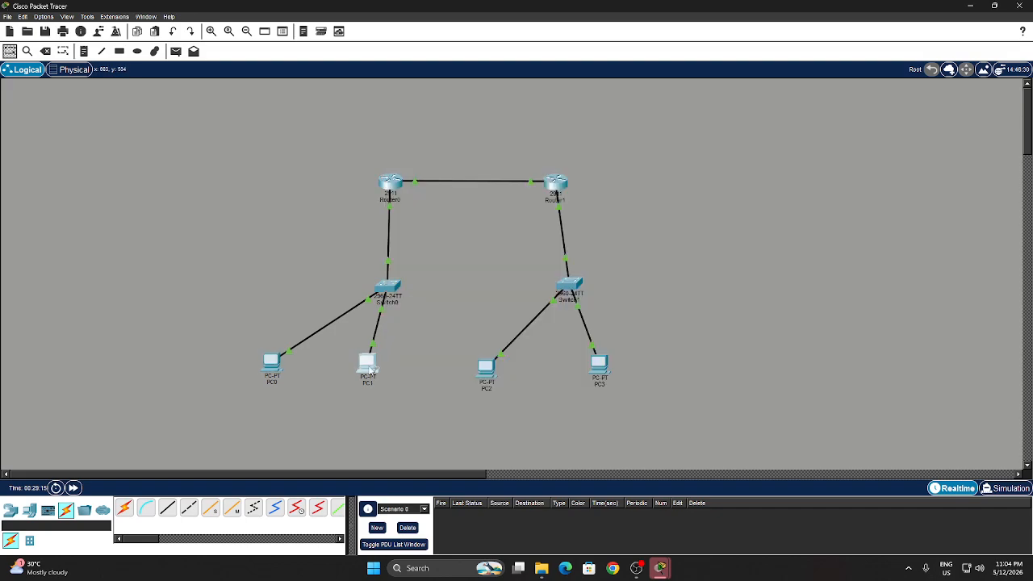
Step: Switch PC1's IP configuration to DHCP and minimize its window
click(368, 365)
click(466, 155)
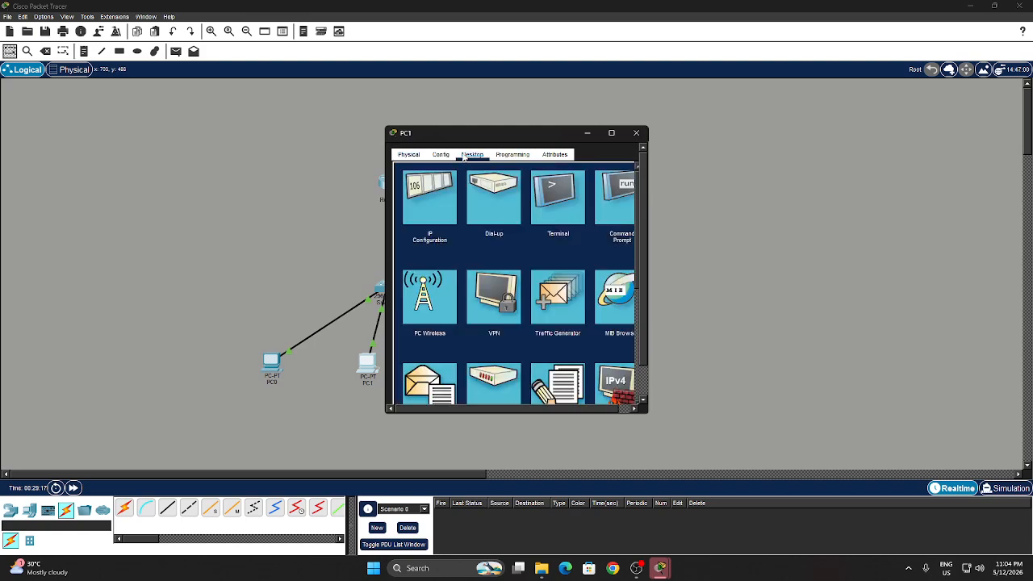
click(409, 189)
click(421, 180)
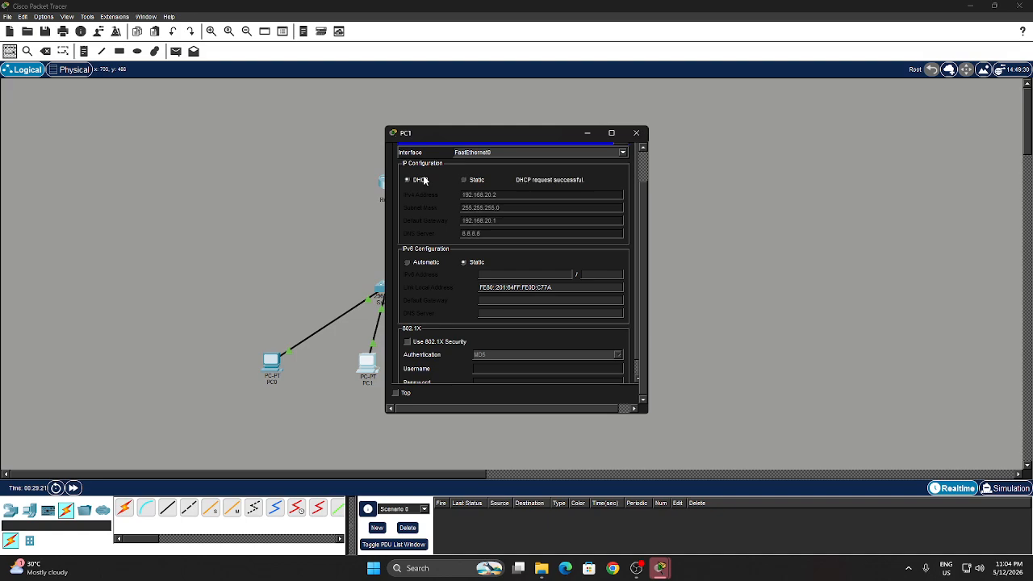
click(590, 133)
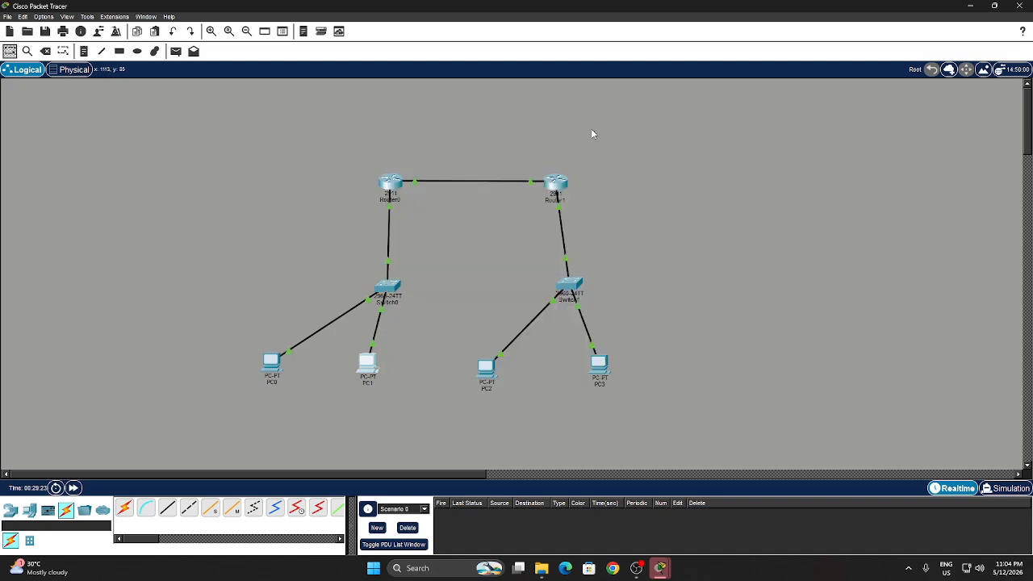
Step: Switch PC2's IP configuration to DHCP and minimize its window
click(482, 371)
click(475, 161)
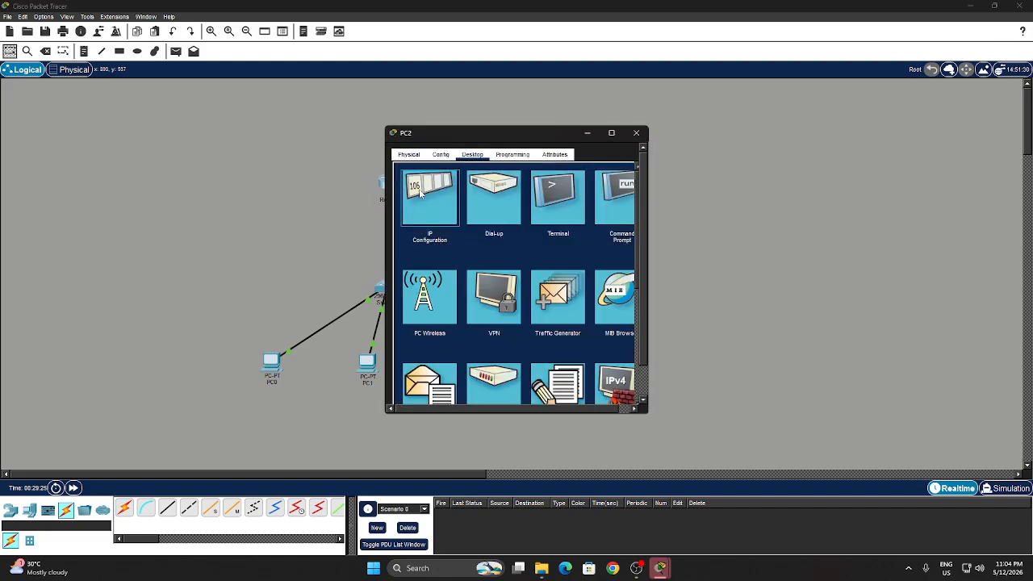
click(420, 192)
click(411, 177)
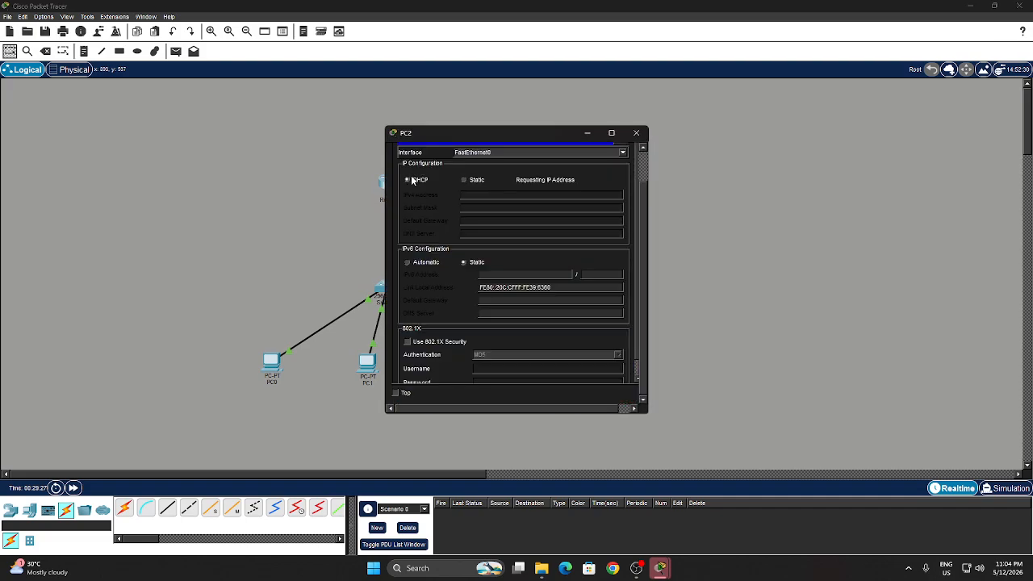
click(611, 132)
click(994, 6)
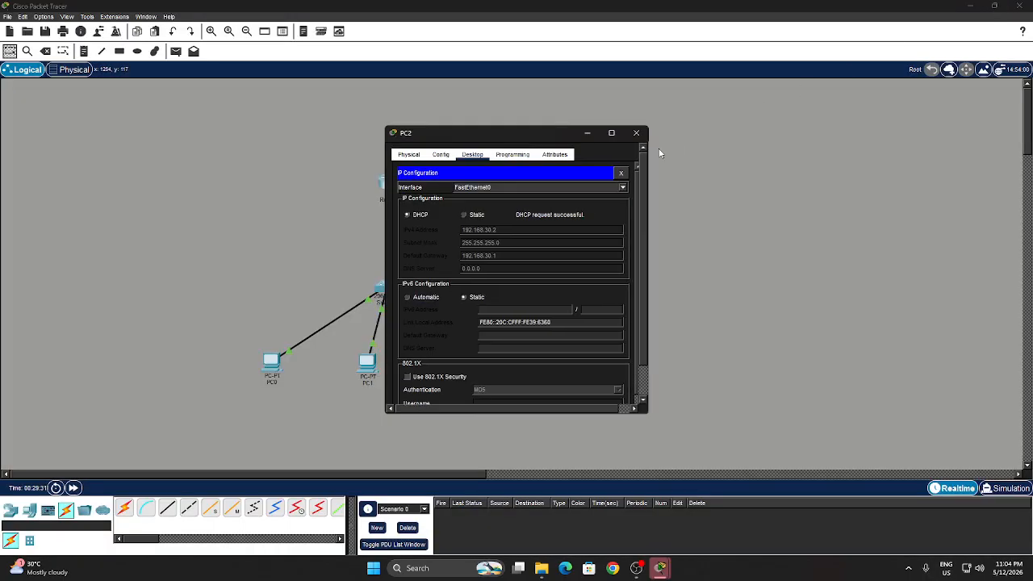
click(587, 132)
Step: Switch PC3's IP configuration to DHCP and minimize its window
click(599, 364)
click(474, 155)
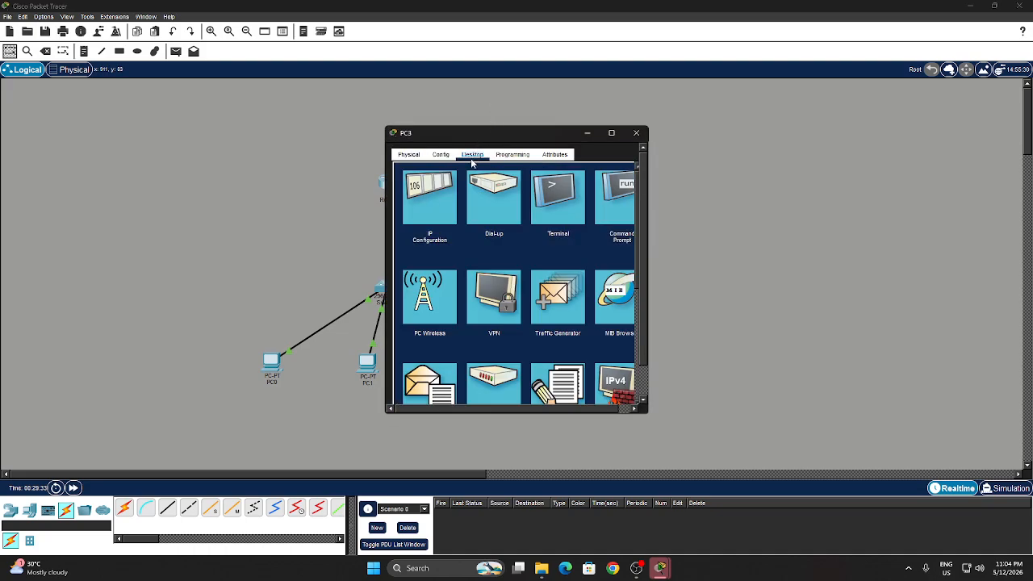
click(427, 198)
click(408, 180)
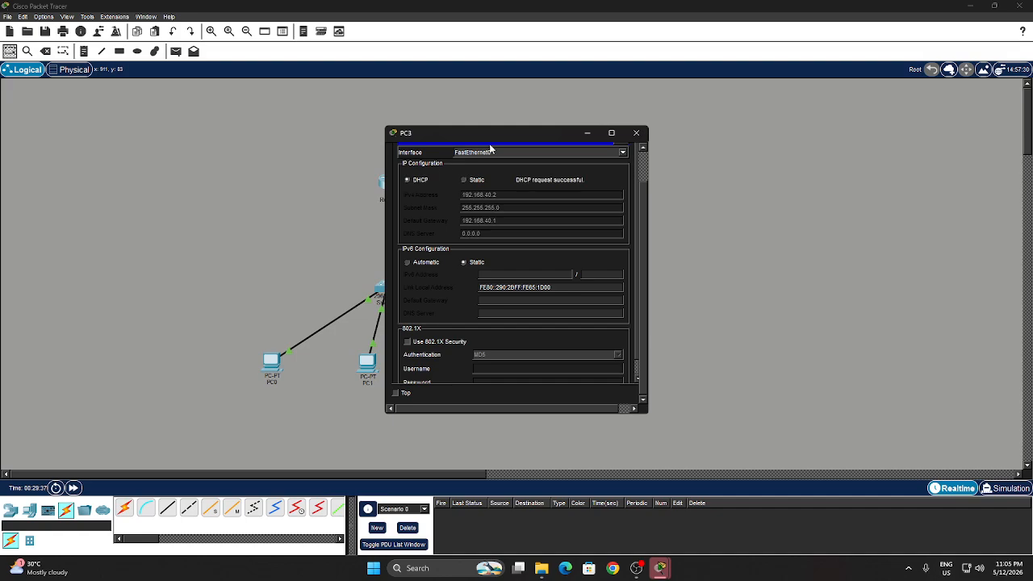
click(588, 131)
Step: Set the DNS server of Router1's LAN20_R1 DHCP pool to 8.8.8.8 and minimize the router's window
click(557, 179)
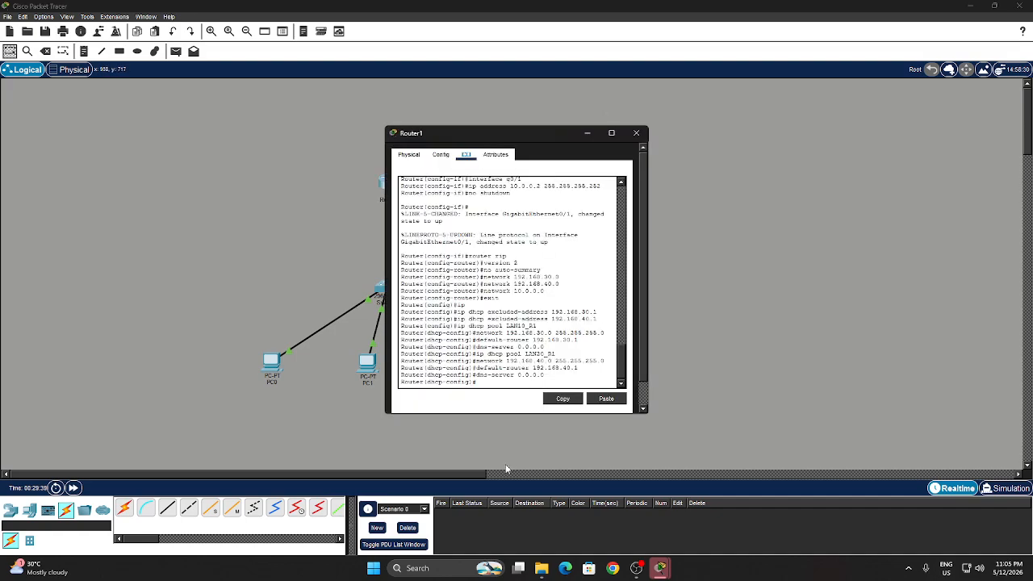
text(dns-server 8.8.8.8)
key(Return)
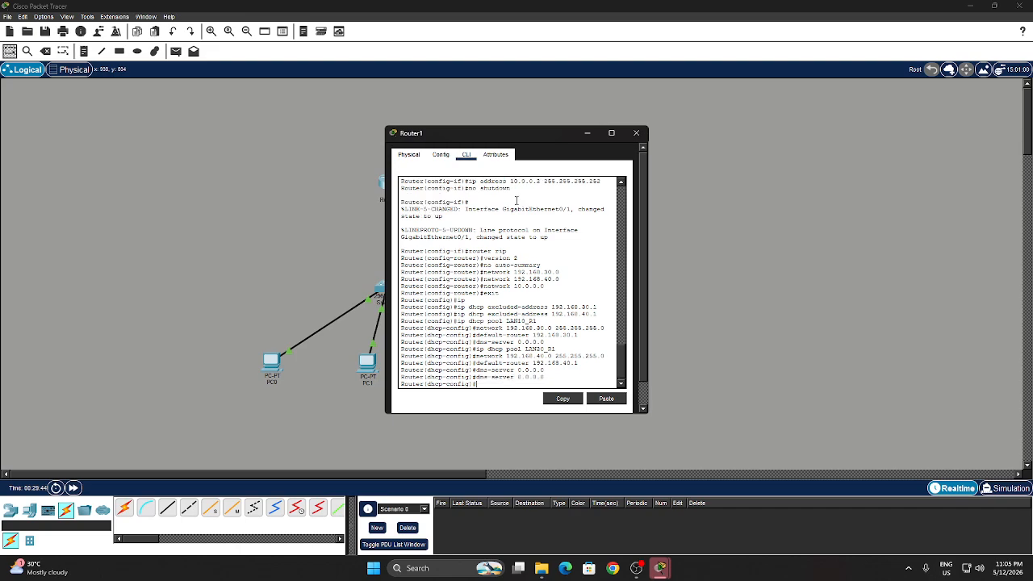
click(584, 133)
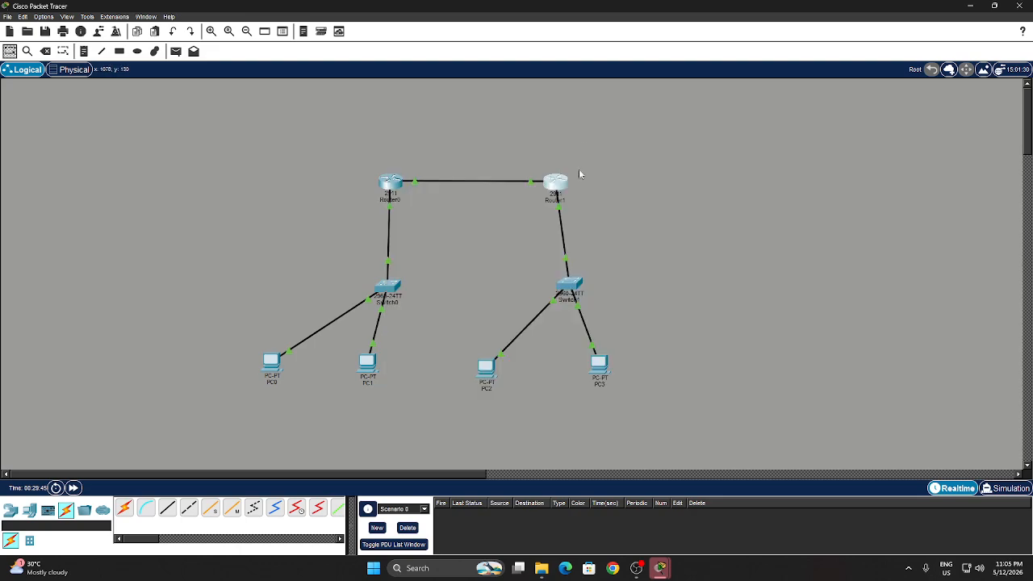
Step: Toggle PC0 between static and DHCP addressing twice, reopening its IP configuration and ending on DHCP to request the address again
click(272, 364)
click(464, 180)
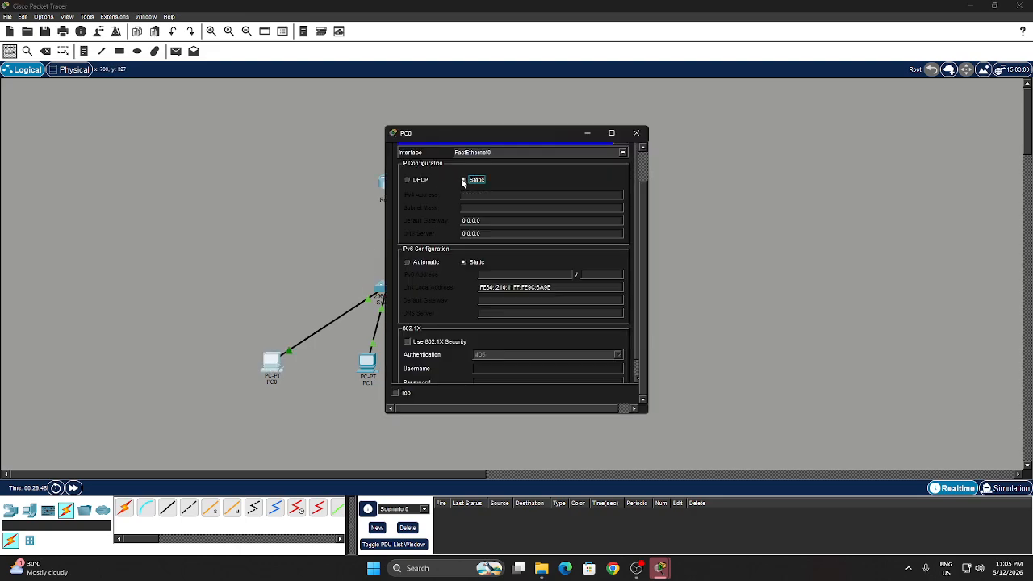
click(419, 182)
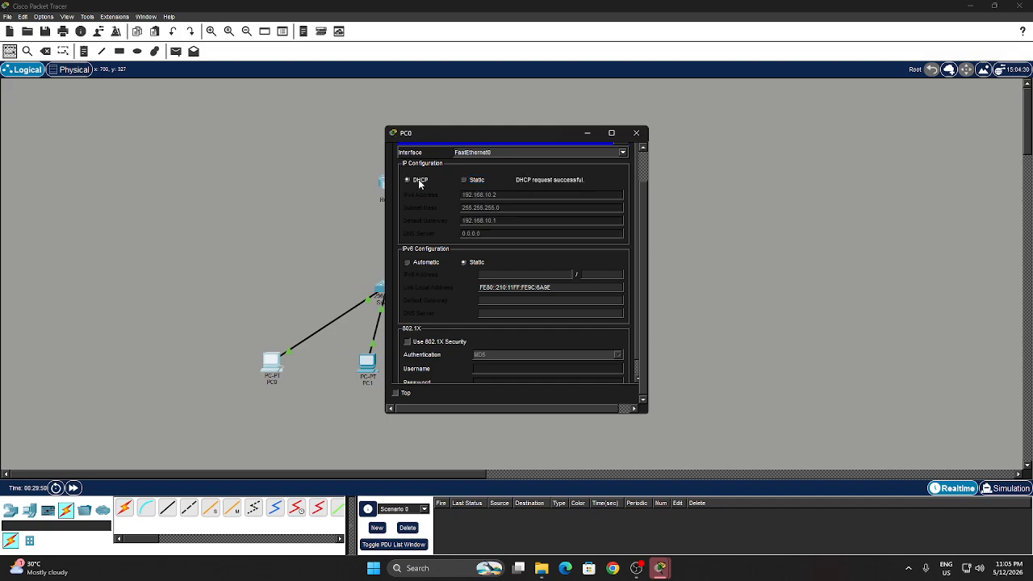
click(465, 179)
click(636, 136)
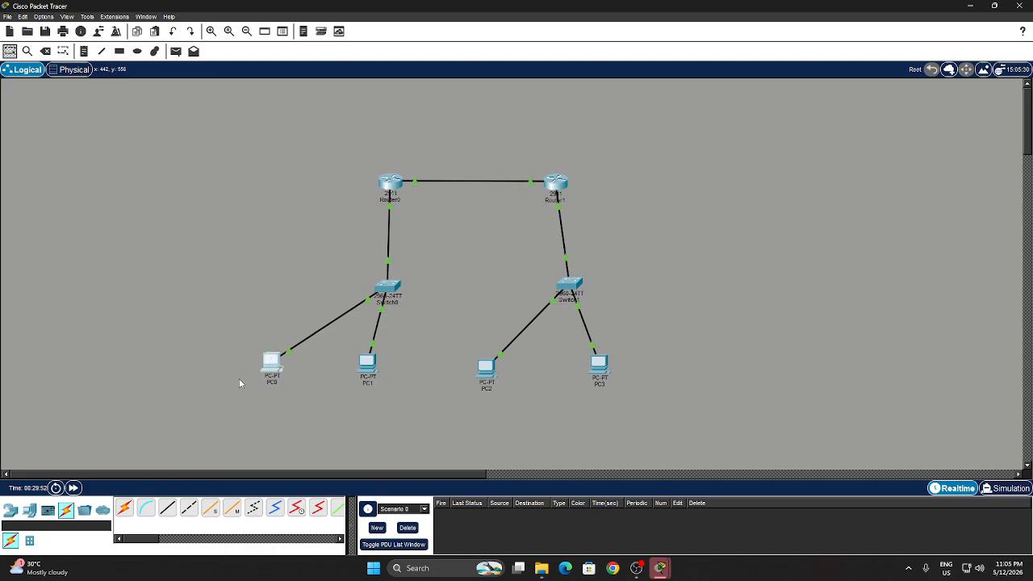
click(280, 365)
click(439, 203)
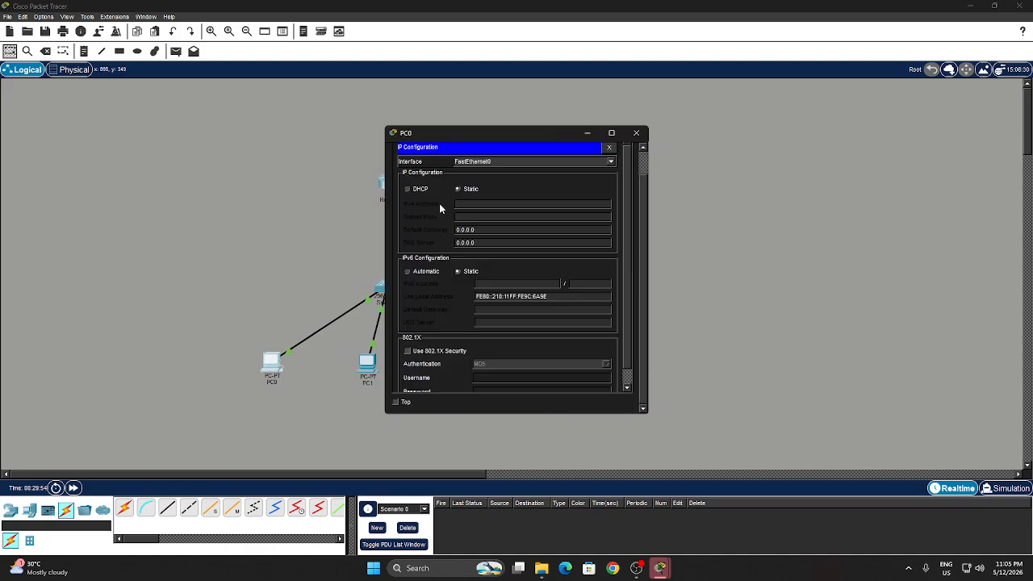
click(428, 188)
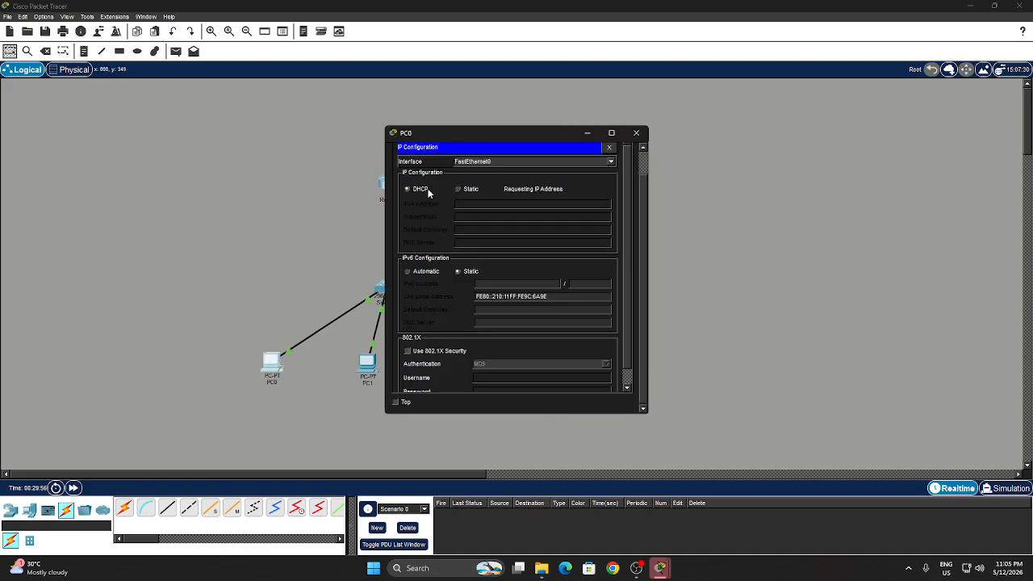
Step: Close PC0's window, renew PC1's address by switching it to static and back to DHCP, and minimize its window
click(636, 132)
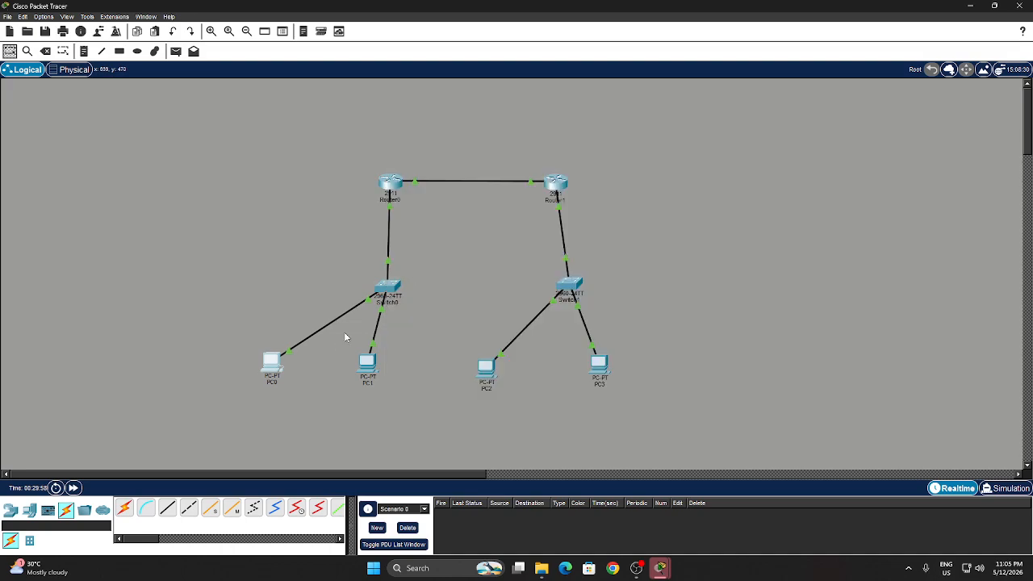
click(358, 370)
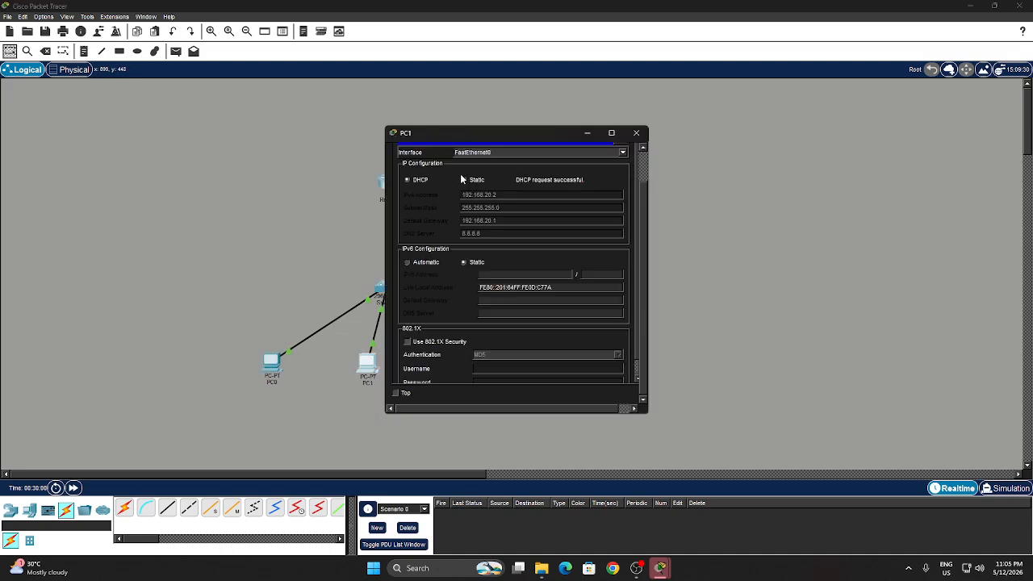
click(462, 177)
click(420, 180)
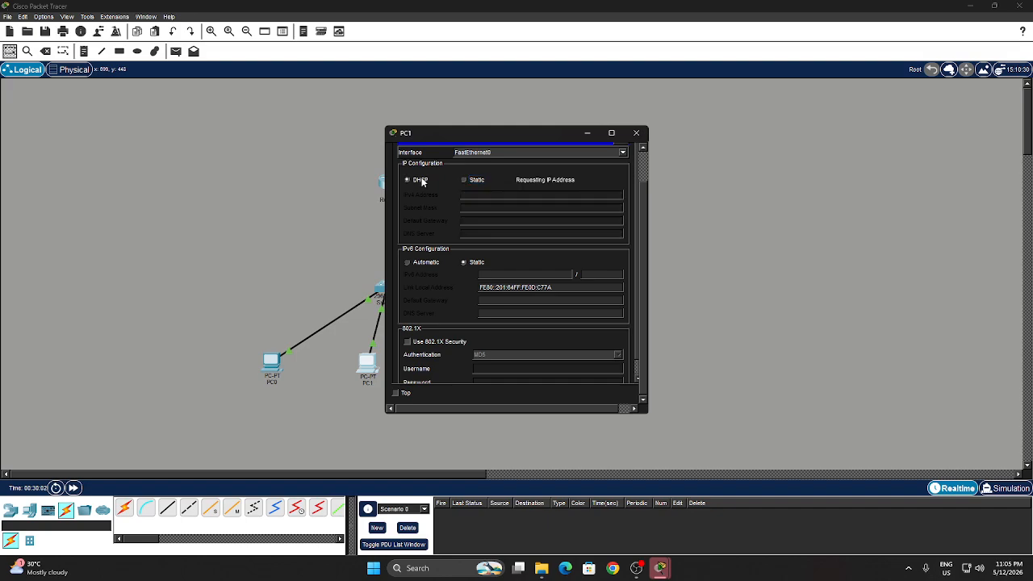
click(587, 133)
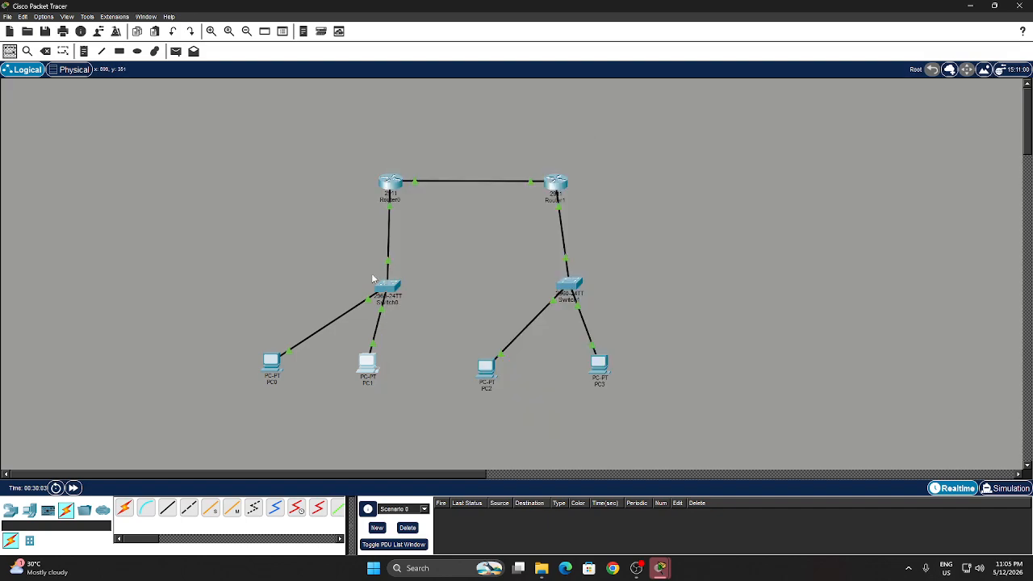
Step: Reopen the LAN10 DHCP pool in Router0's CLI and enter its network as 192.168.10.0 255.255.255.0
click(388, 202)
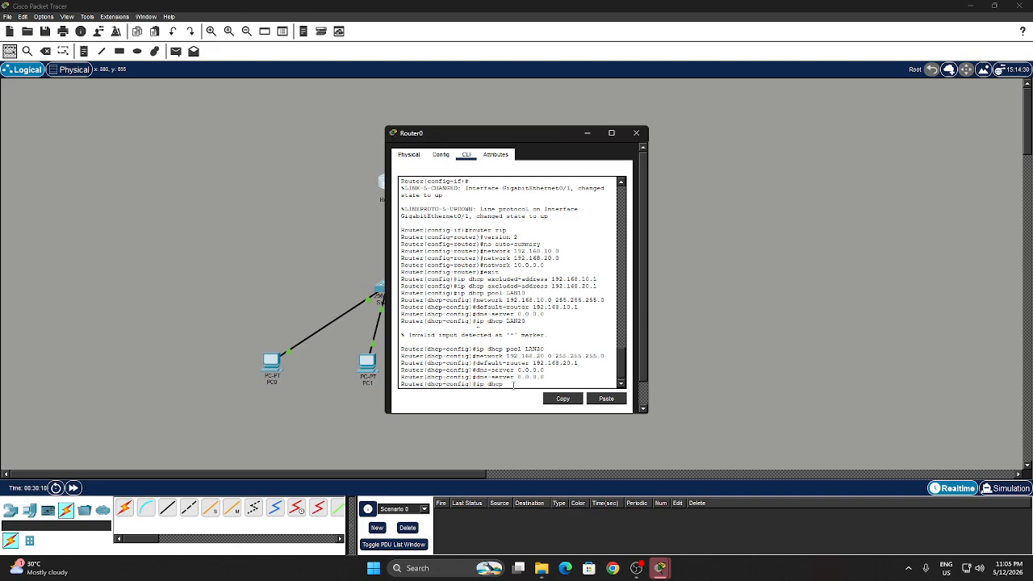
text(ip dhcp pool LAN10)
key(Return)
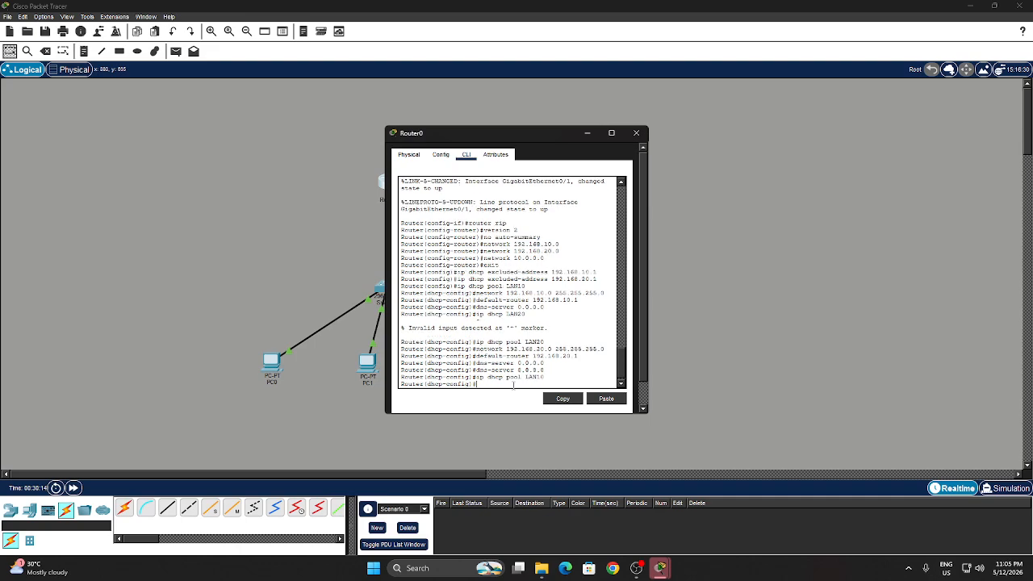
text(network 192.168.10.0 255.255.255.0)
key(Return)
Step: Set the LAN10 pool's default router to 192.168.10.1 and DNS server to 8.8.8.8, closing Router0's window
text(default-router 192.168.20.1)
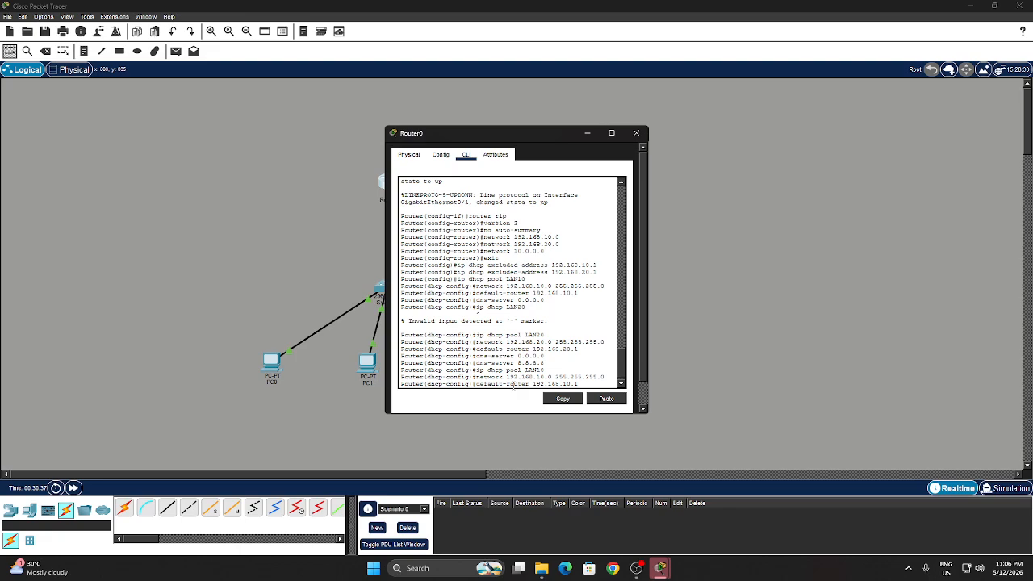
key(Return)
text(dns-server 8.8.8.8)
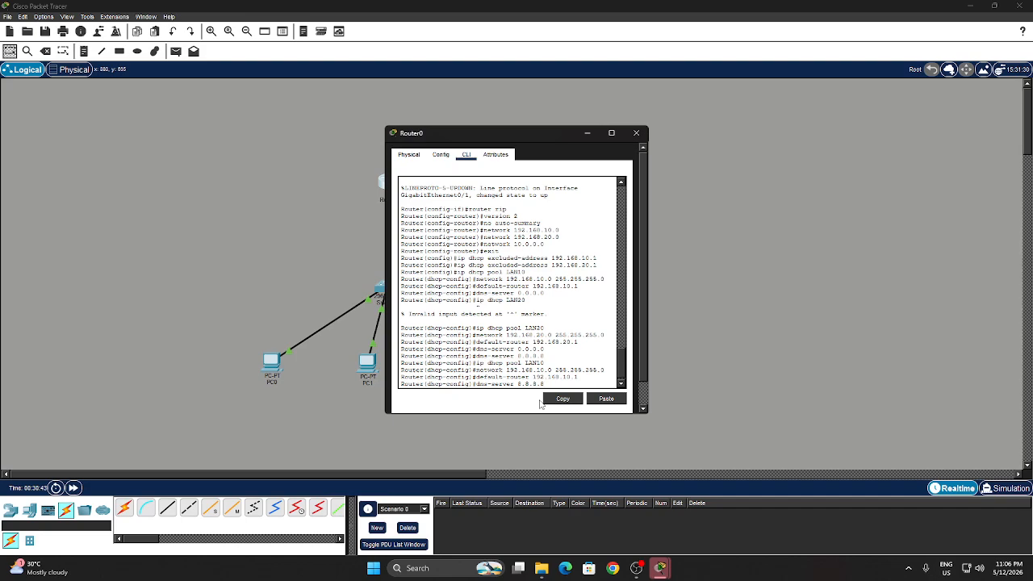
key(Return)
click(636, 133)
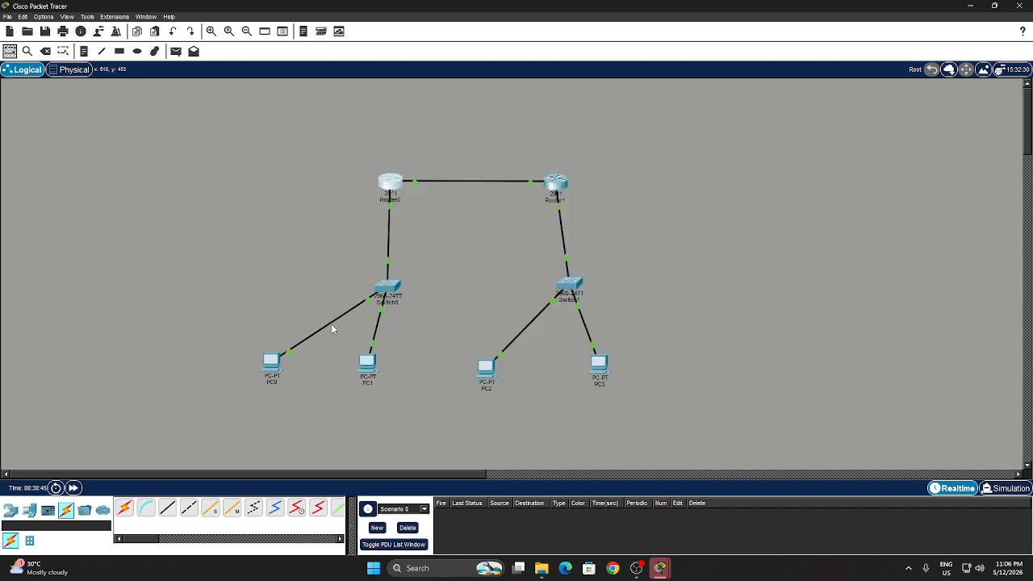
Step: Obtain PC0's address through DHCP in its IP configuration and close its window
click(272, 363)
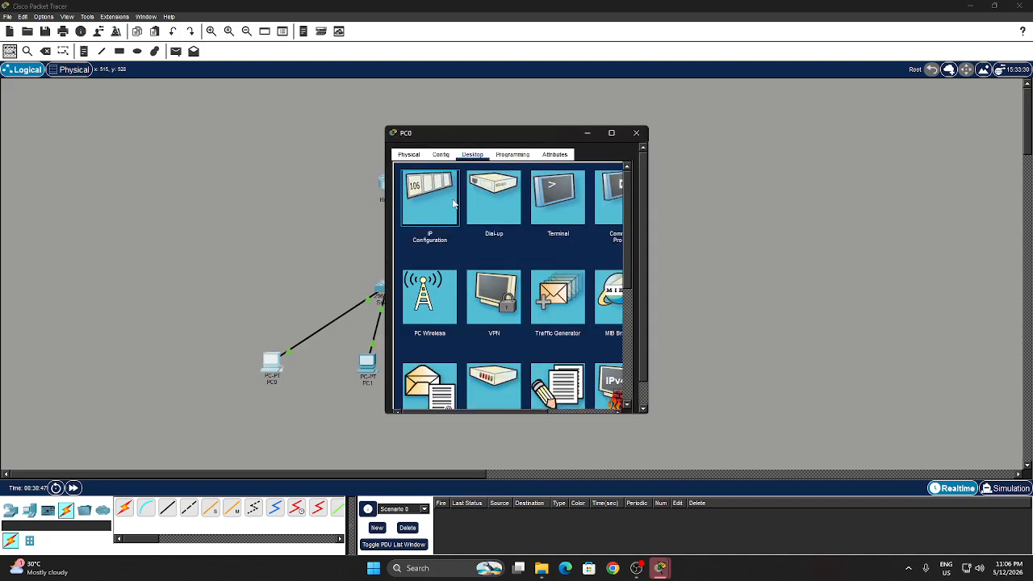
click(453, 204)
click(425, 189)
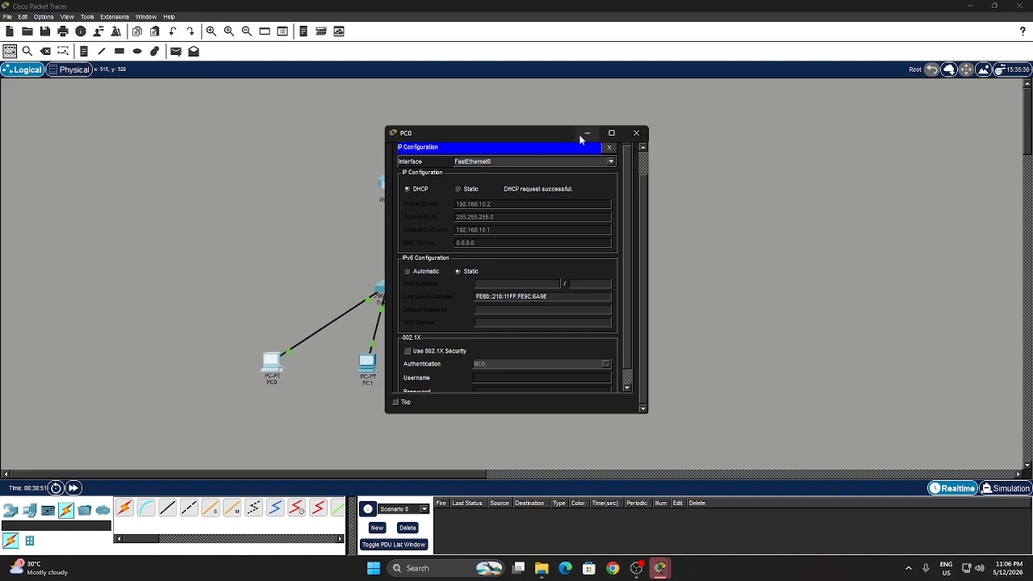
click(636, 133)
Step: Reopen the LAN10_R1 DHCP pool in Router1's CLI and enter its network as 192.168.30.0 255.255.255.0
click(557, 184)
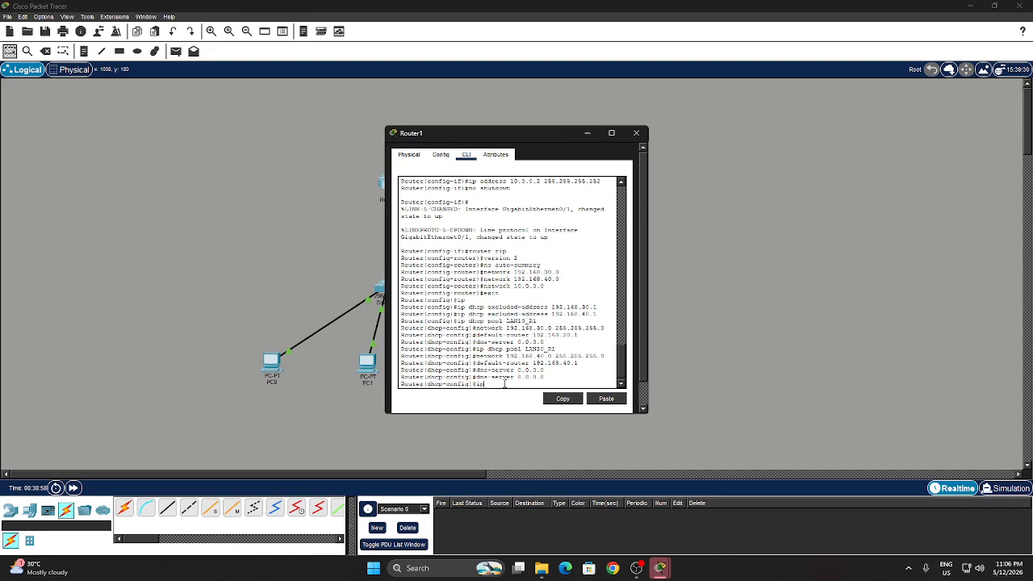
text(ip dhcp pool LAN10_R1)
key(Return)
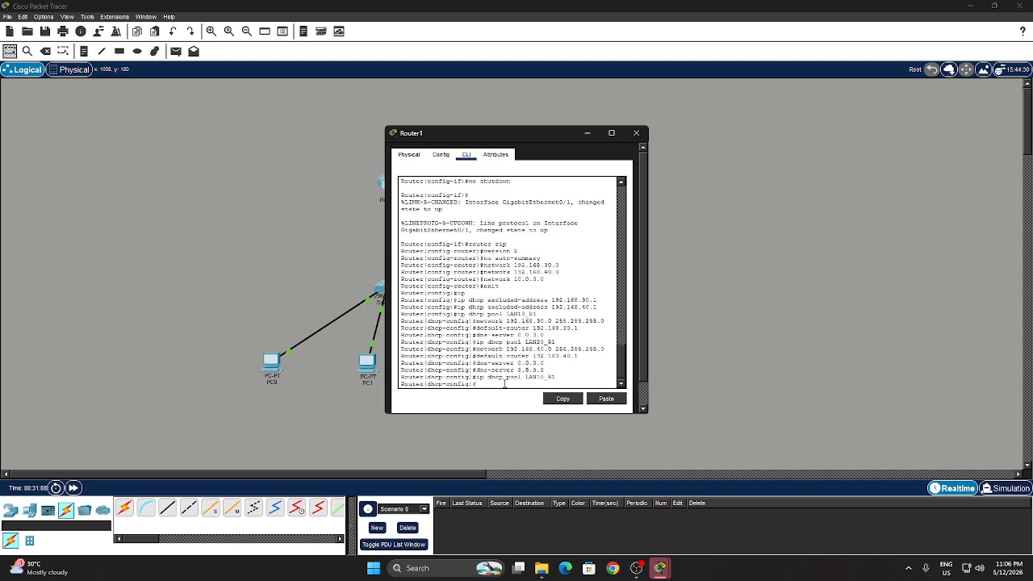
text(network 192.168.40.0 255.255.255.0)
key(Left)
key(Left)
key(Left)
key(Left)
key(Left)
key(Left)
key(Left)
key(Left)
key(BackSpace)
key(BackSpace)
text(30)
key(Return)
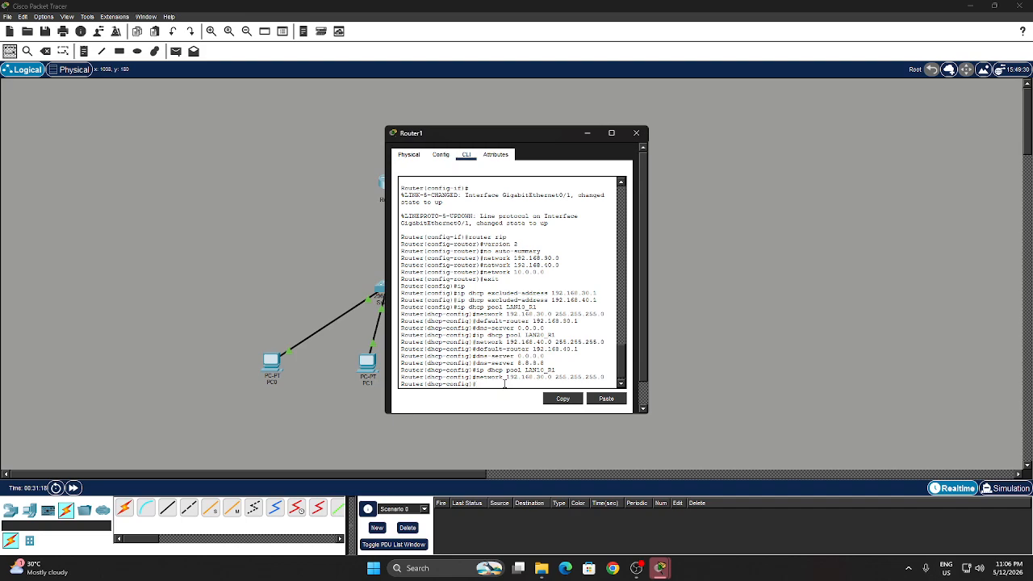
Step: Set the default router of Router1's LAN10_R1 pool to 192.168.30.1
key(Up)
key(Up)
key(Up)
key(Up)
key(Up)
key(BackSpace)
key(BackSpace)
key(BackSpace)
key(BackSpace)
text(30.1)
key(Return)
Step: Set the DNS server of Router1's LAN10_R1 pool to 8.8.8.8 and minimize the router's window
text(ip dhcp pool LAN10_R1)
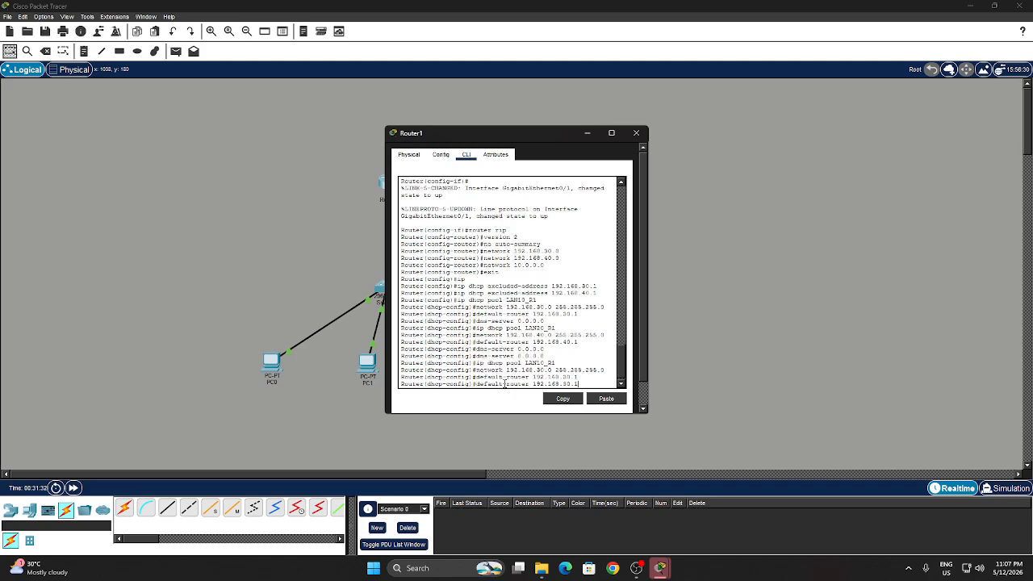
key(Up)
key(Up)
key(Up)
key(Up)
key(Return)
click(587, 133)
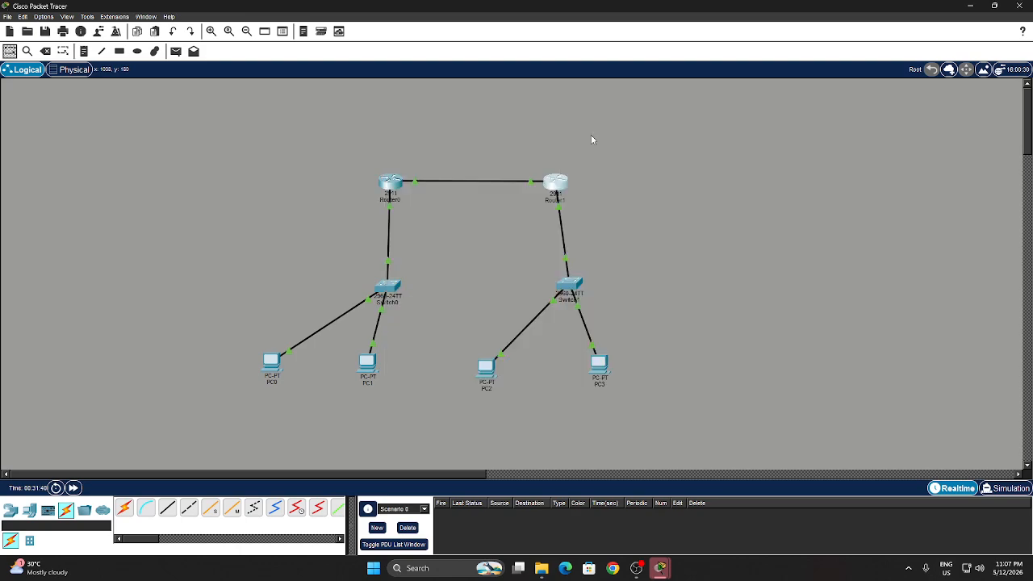
Step: Request PC2's address again through DHCP and minimize its window
click(486, 368)
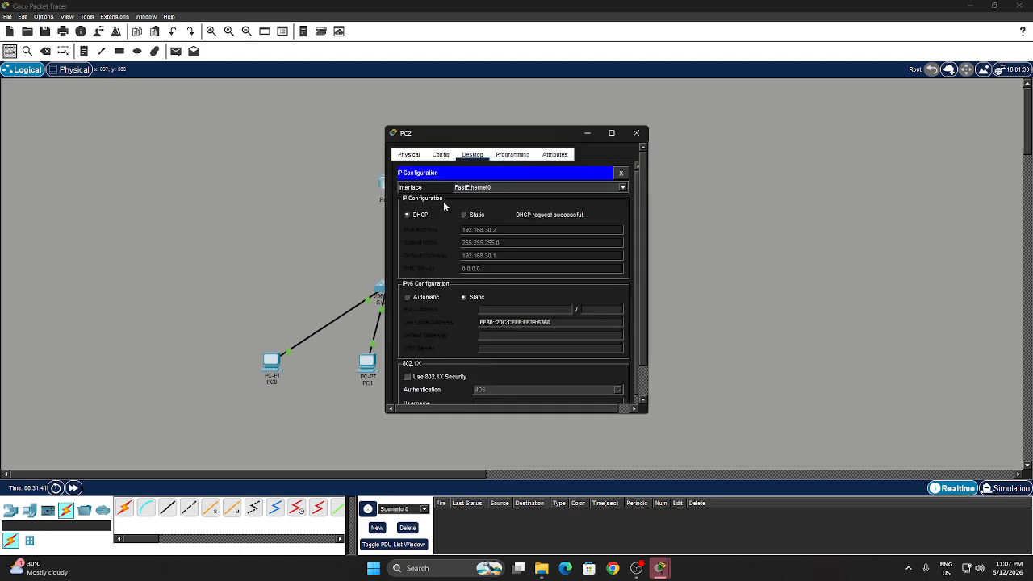
click(417, 215)
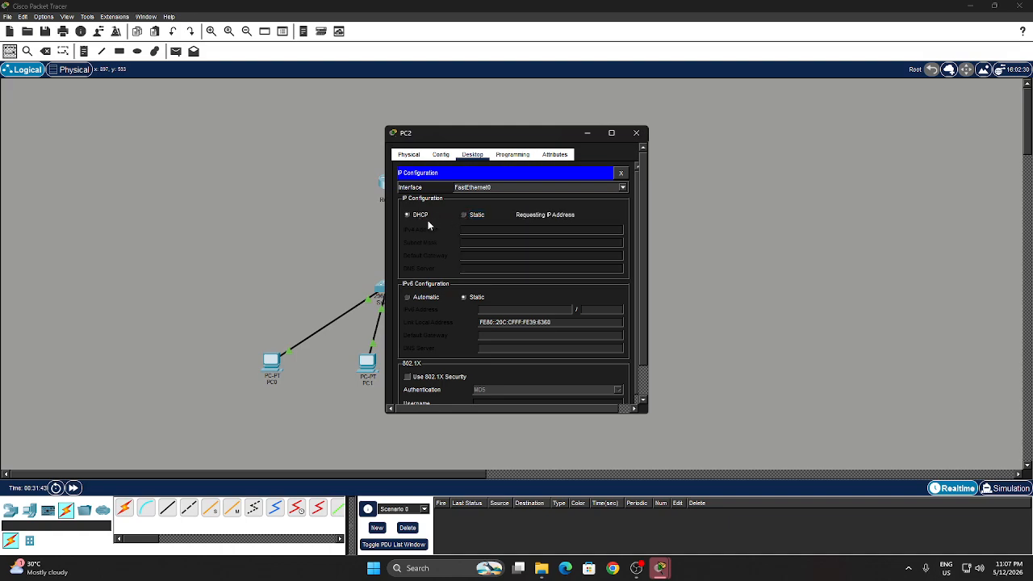
click(587, 132)
Step: Renew PC3's address by switching it to static and back to DHCP, and minimize its window
click(600, 365)
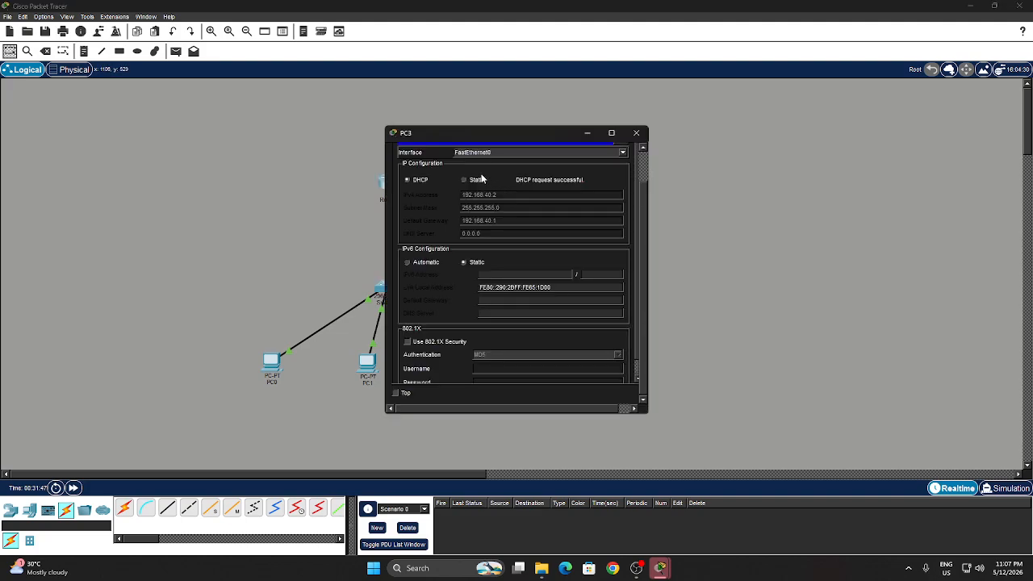
click(466, 180)
click(422, 180)
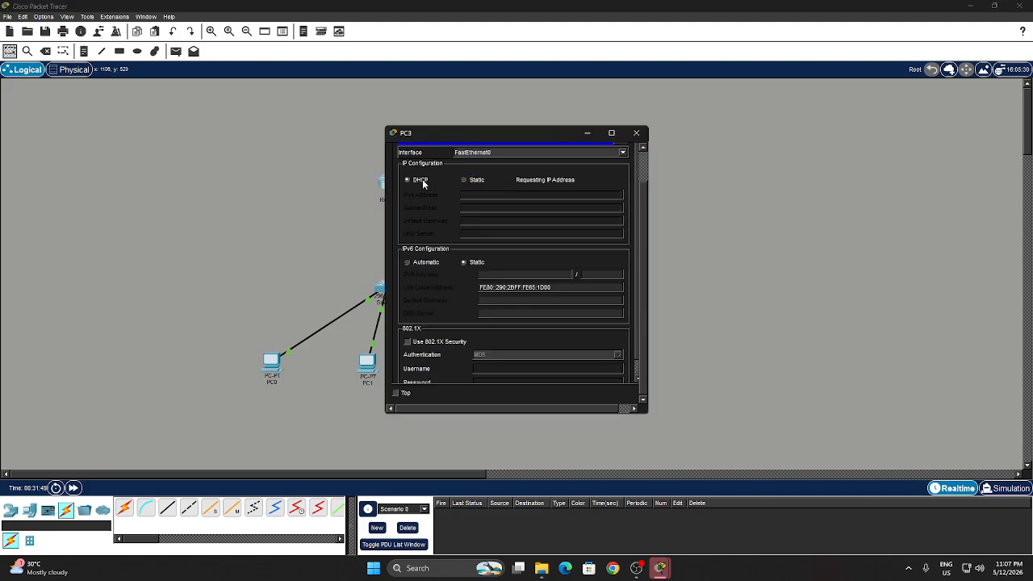
click(587, 133)
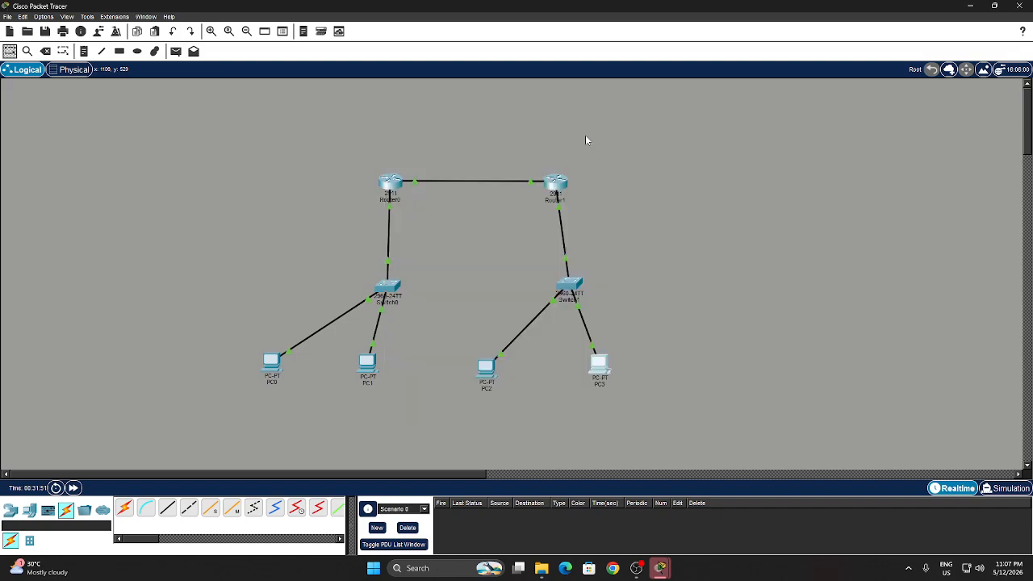
Step: Renew PC2's address by switching it to static and back to DHCP, and minimize its window
click(485, 365)
click(464, 218)
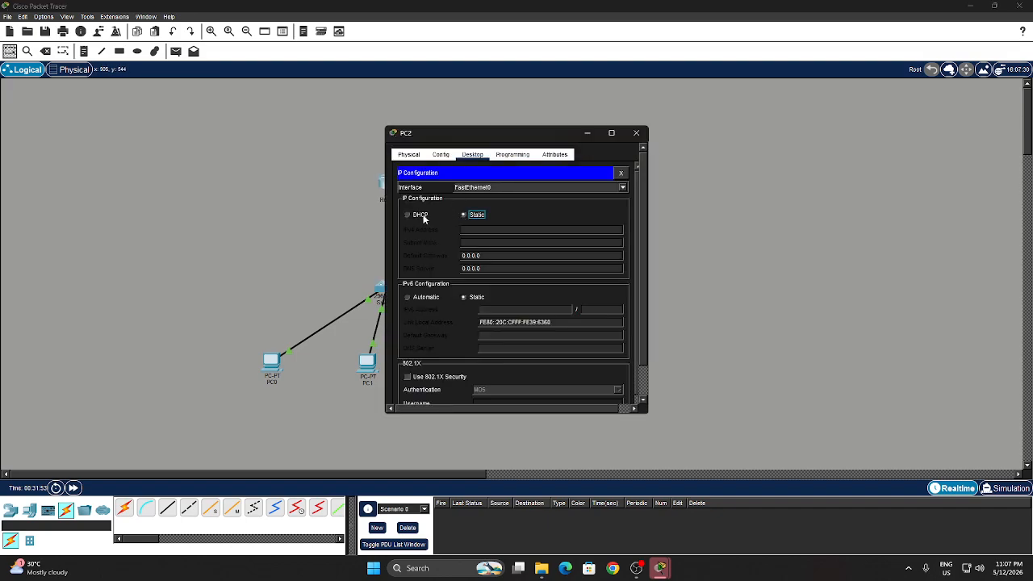
click(423, 218)
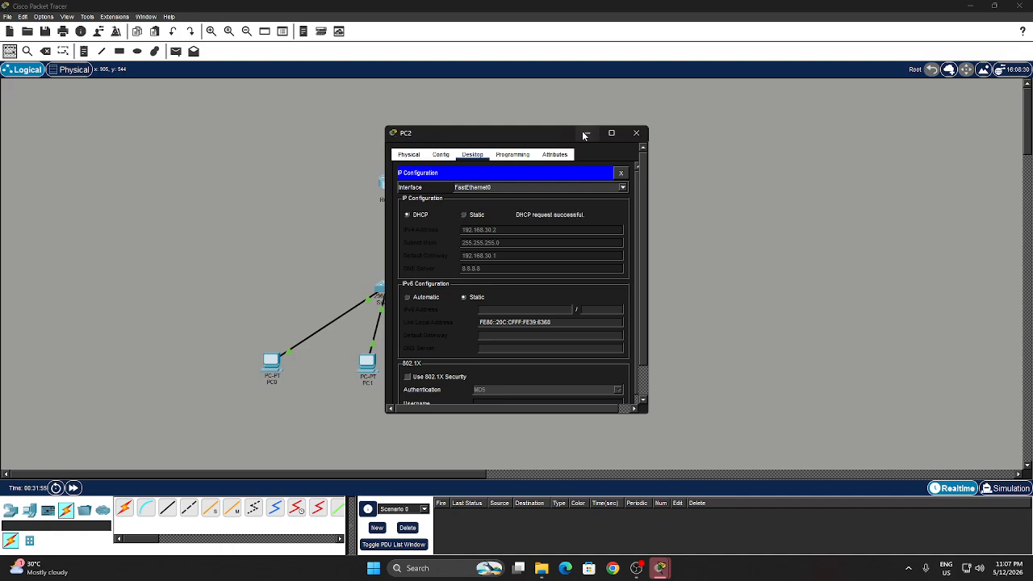
click(585, 133)
Step: Switch PC1 to static and back to DHCP to renew its address, and minimize its window
click(367, 363)
click(464, 179)
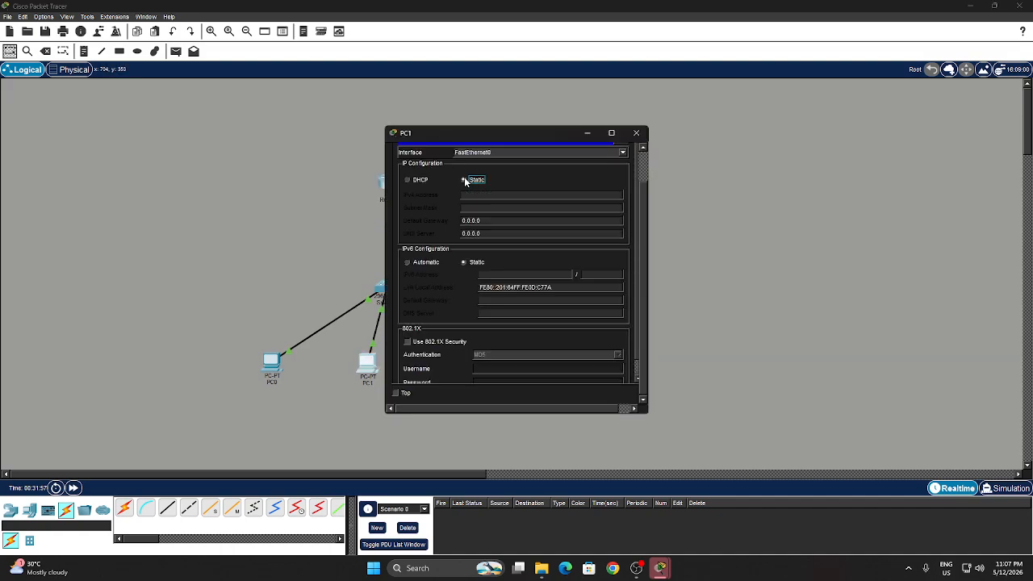
click(423, 180)
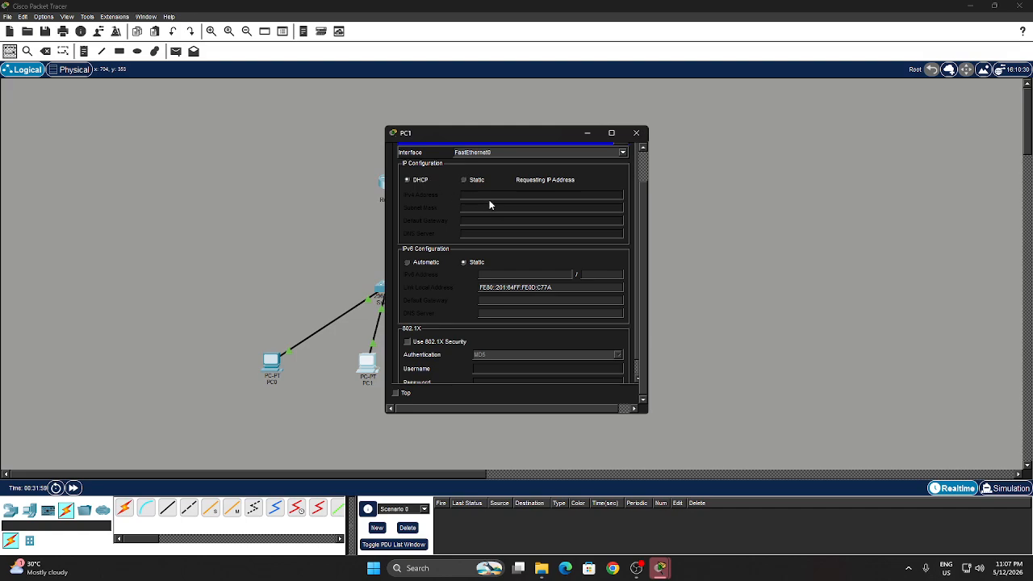
click(585, 133)
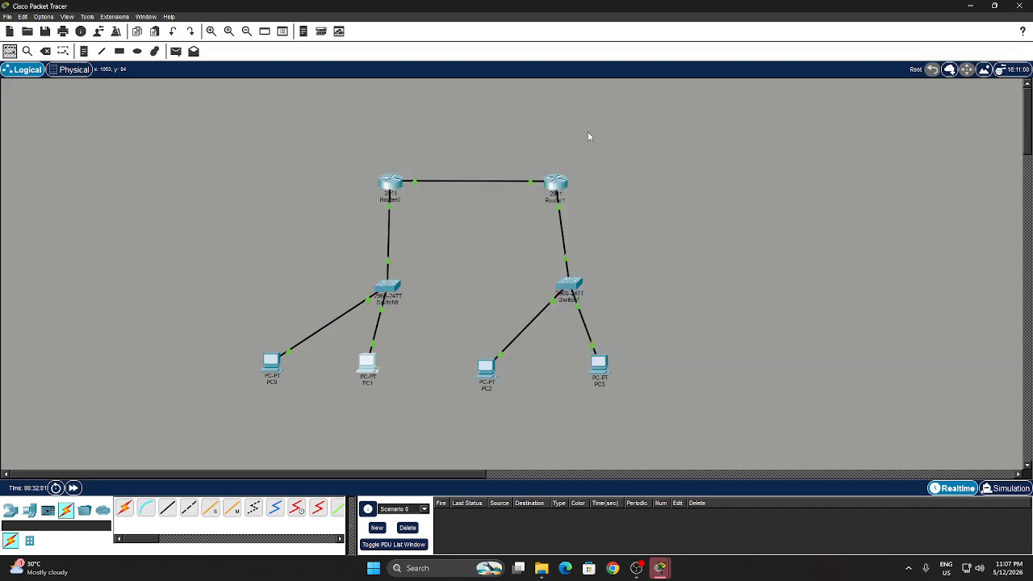
Step: Check PC1's IP configuration again and look through the other open device windows
key(alt+Tab)
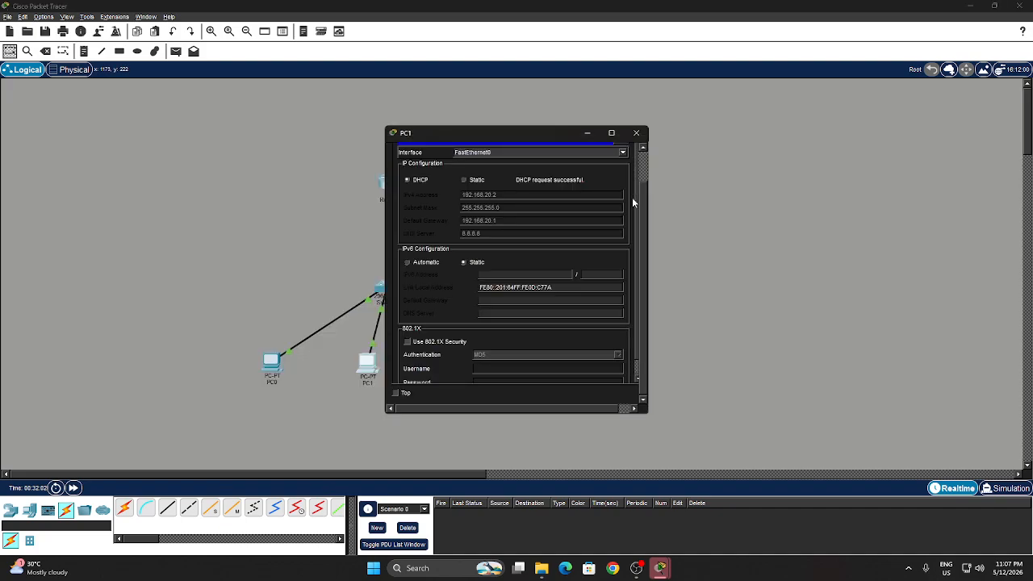
key(alt+Tab)
key(alt+Tab)
key(alt+Tab)
key(alt+Tab)
key(alt+Tab)
key(alt+Tab)
key(alt+Tab)
key(alt+Tab)
key(alt+Tab)
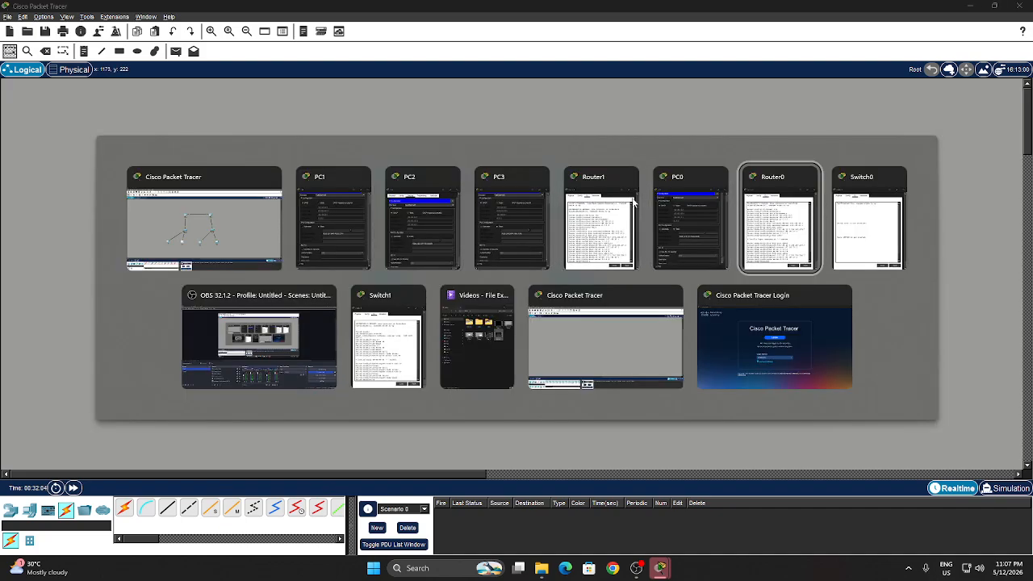